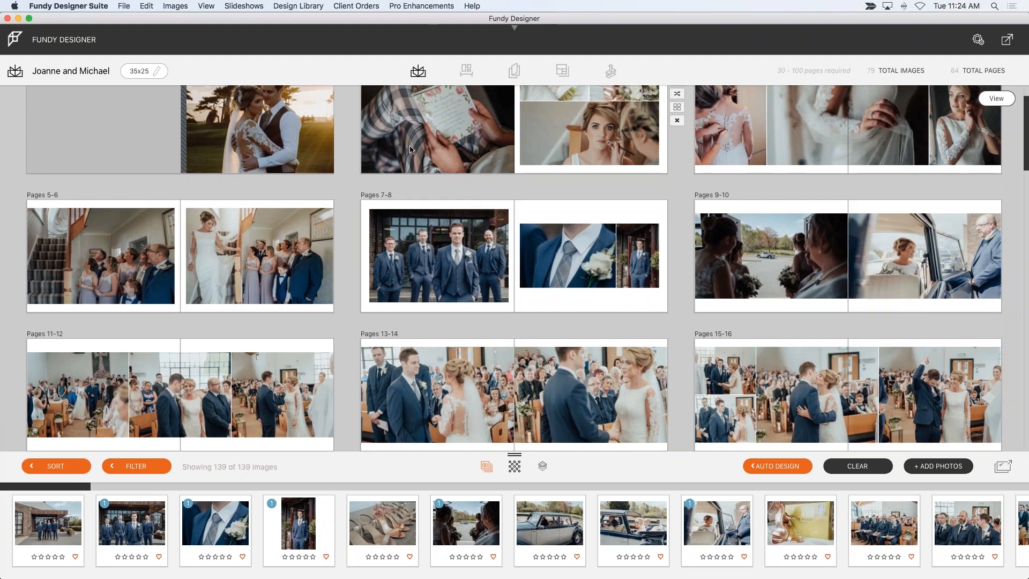
- Duplicate the existing wedding album and open the copy
scroll(438, 163, "up", 2)
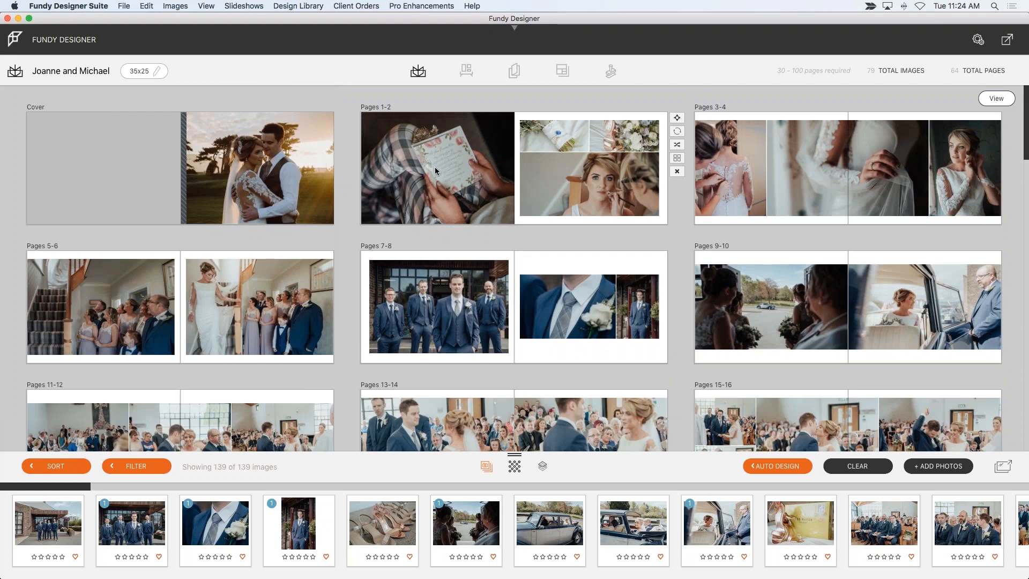
scroll(435, 166, "down", 4)
scroll(435, 167, "up", 4)
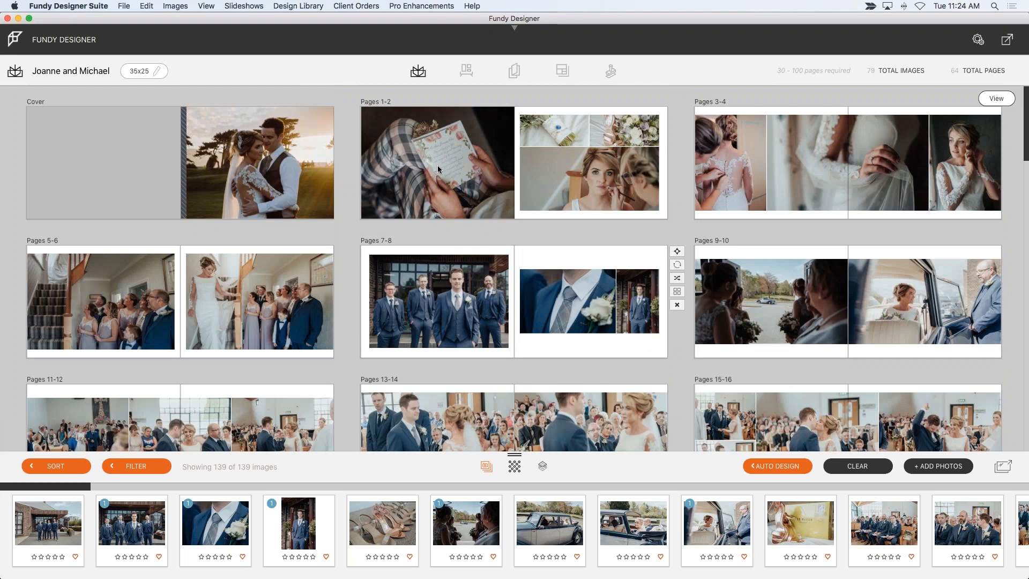
left_click(417, 71)
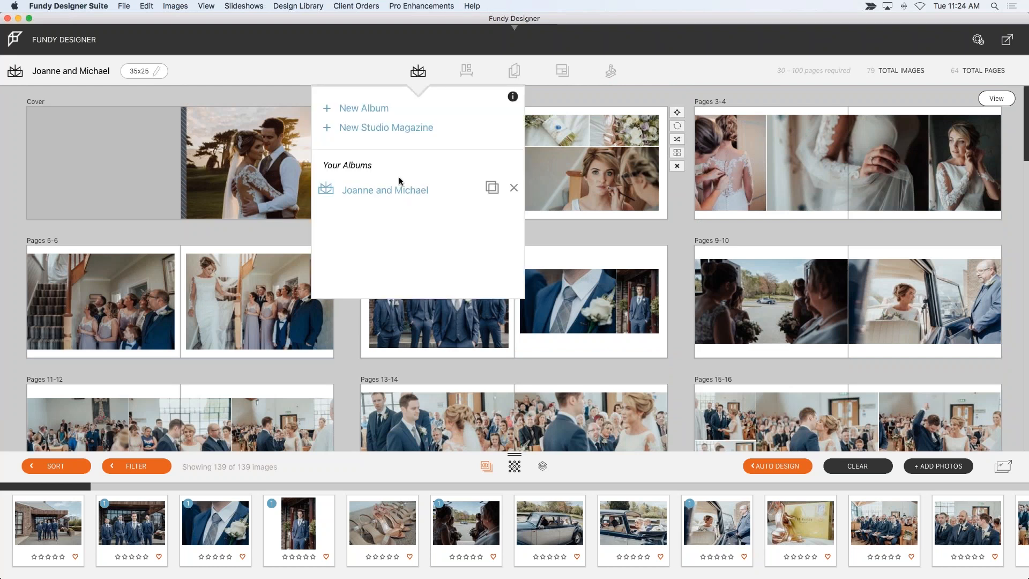
left_click(488, 187)
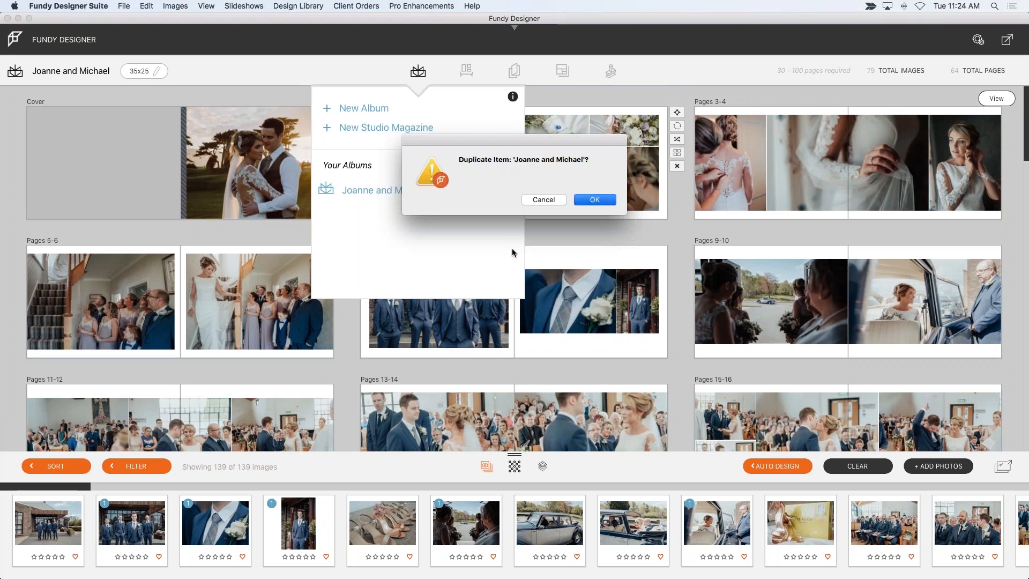
key("Return")
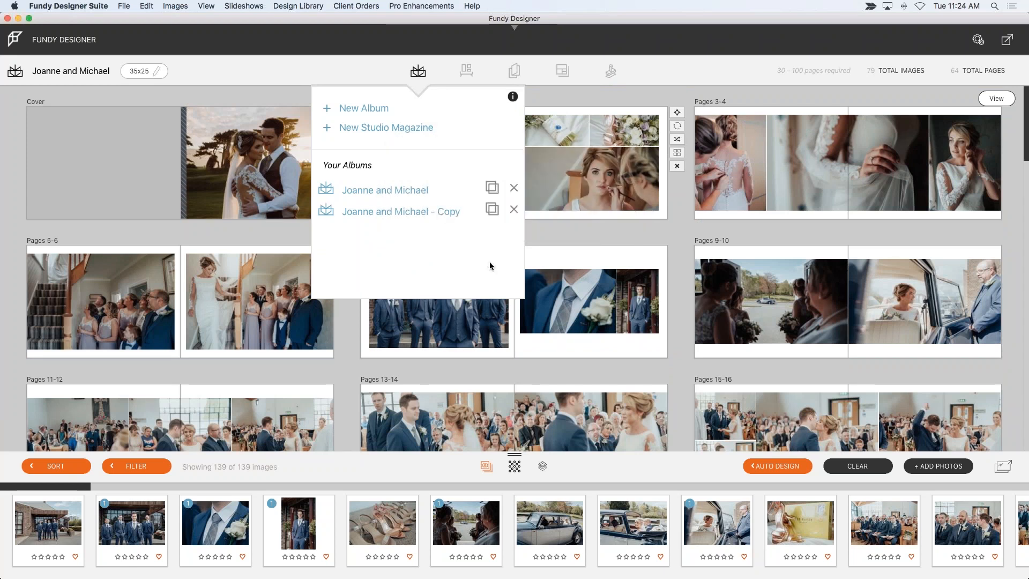
left_click(401, 211)
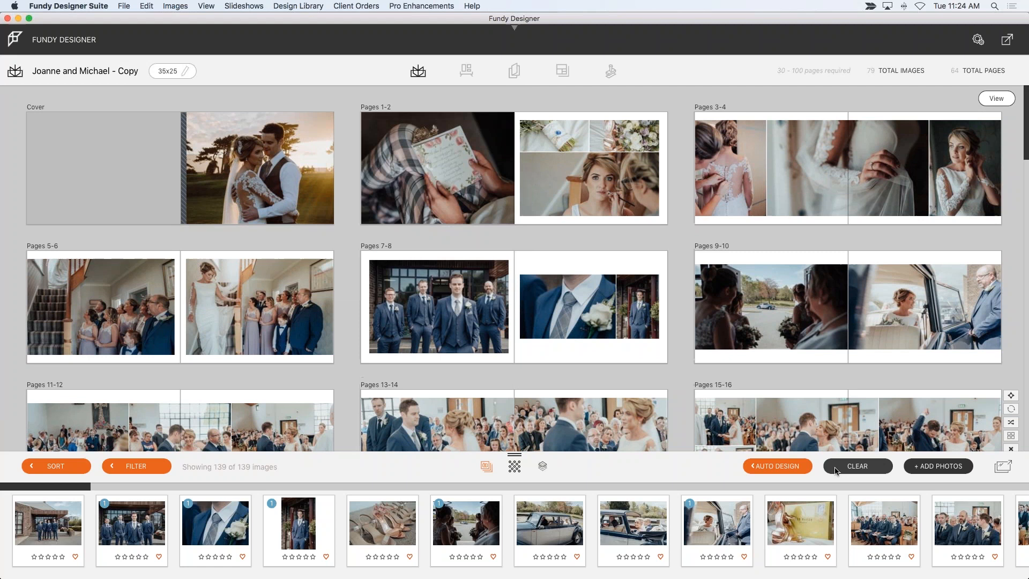
- Clear all designed pages from the copied album and sort its photos by date
left_click(857, 465)
left_click(594, 199)
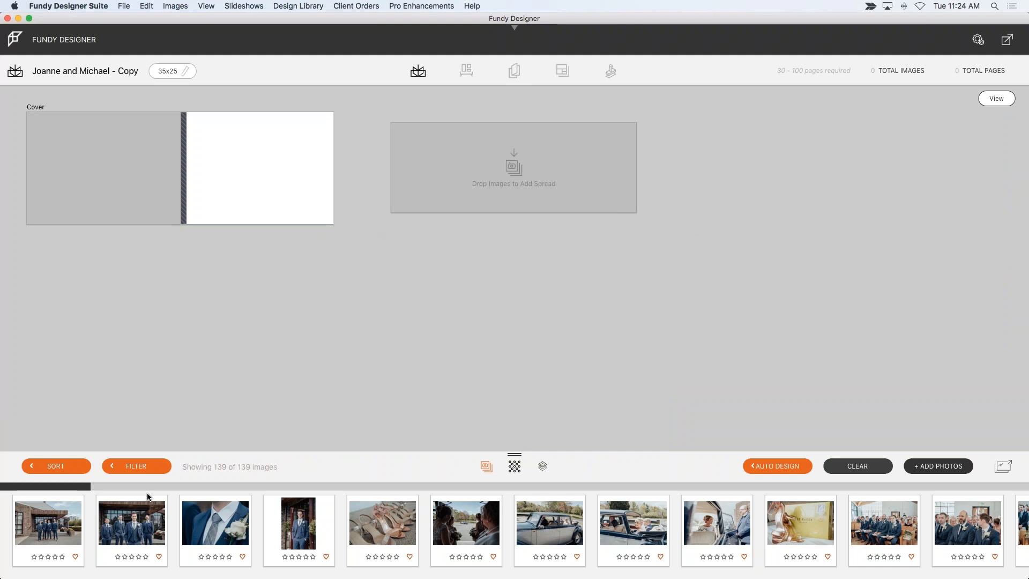
left_click(78, 468)
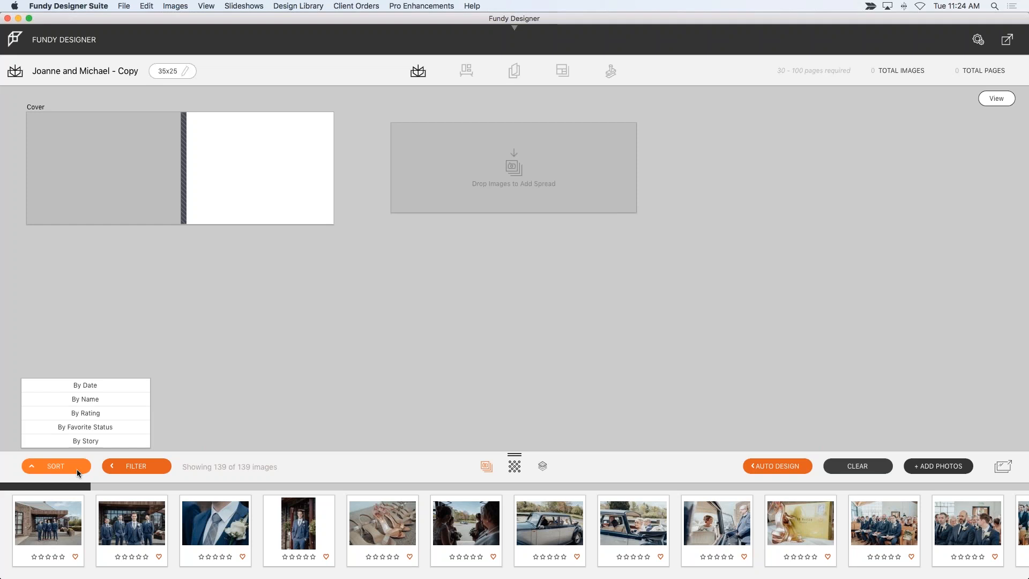
left_click(94, 388)
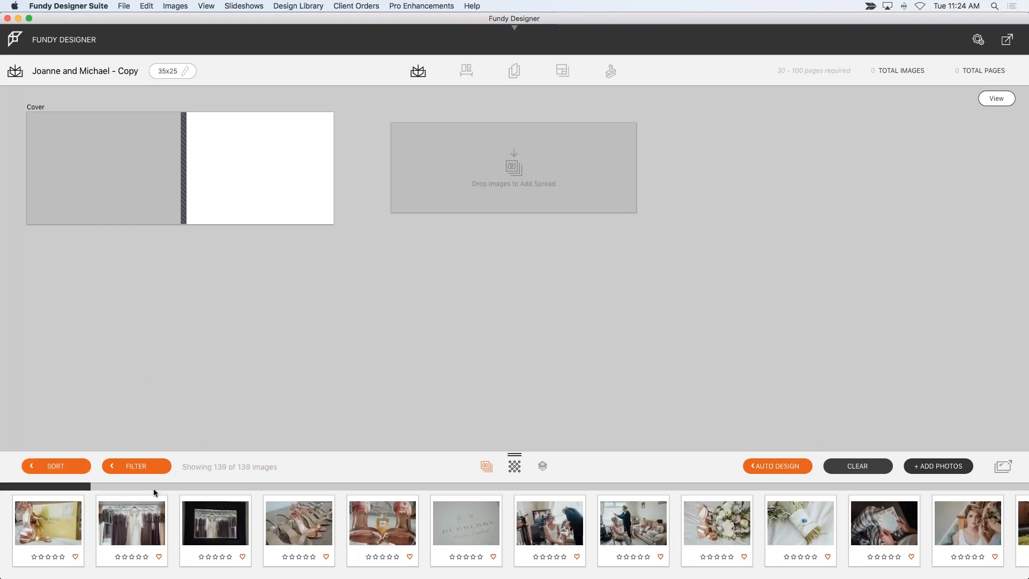
- Look through the date-sorted photos, from the opening detail shots to the group portraits, and return to the first one
left_click_drag(79, 486, 75, 521)
left_click_drag(81, 488, 91, 491)
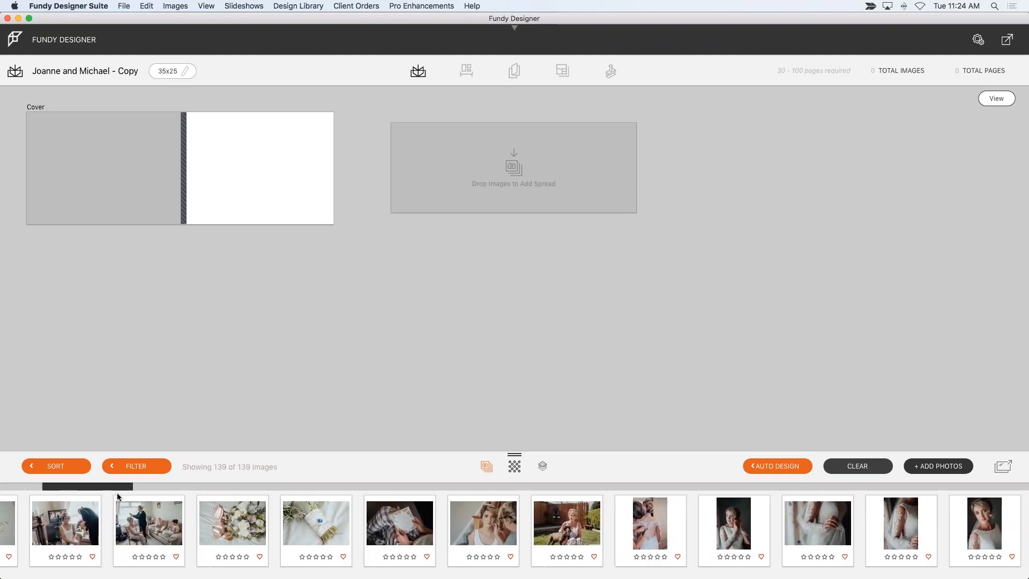
left_click_drag(142, 499, 164, 501)
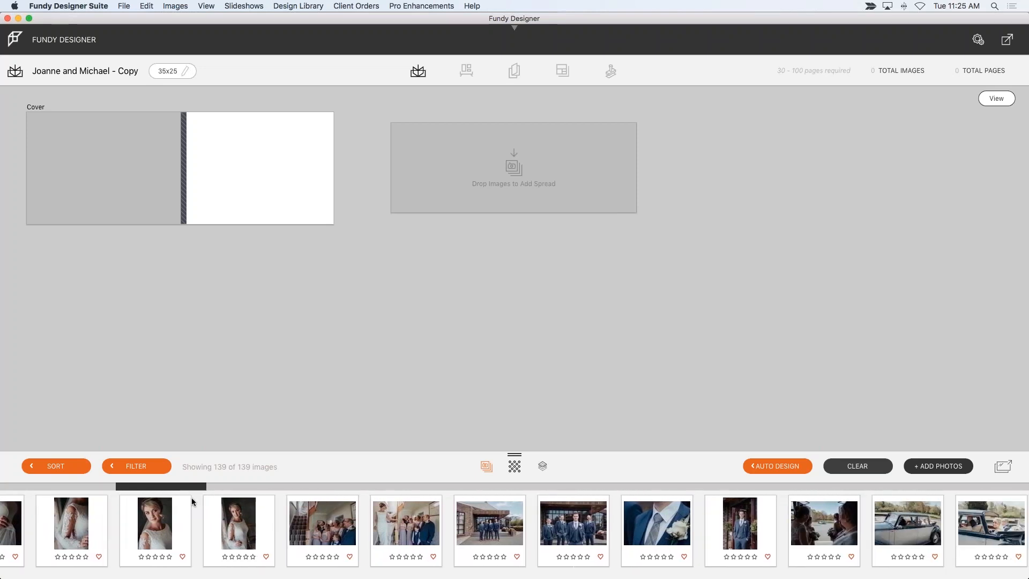
scroll(225, 507, "right", 3)
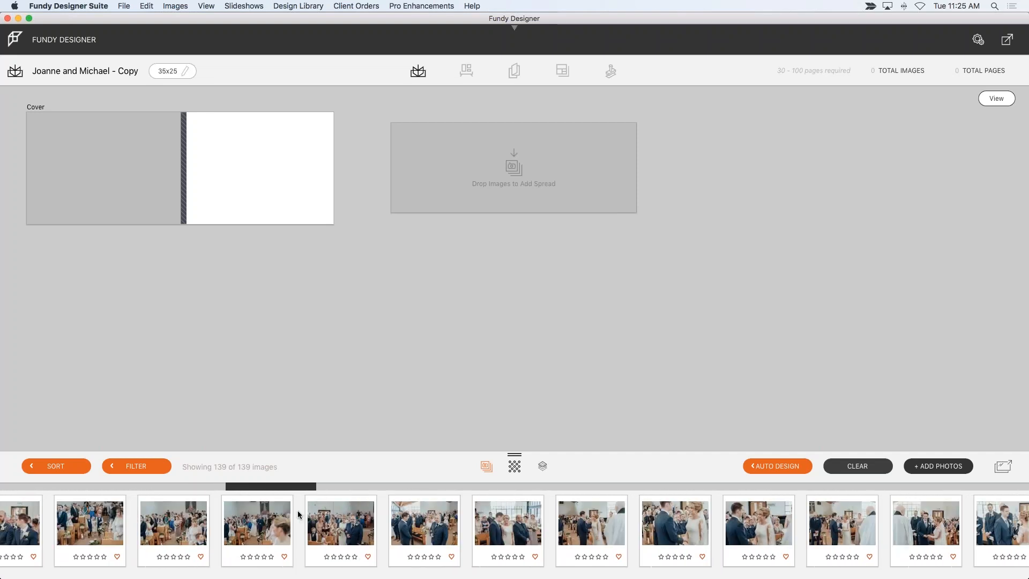
scroll(332, 515, "right", 3)
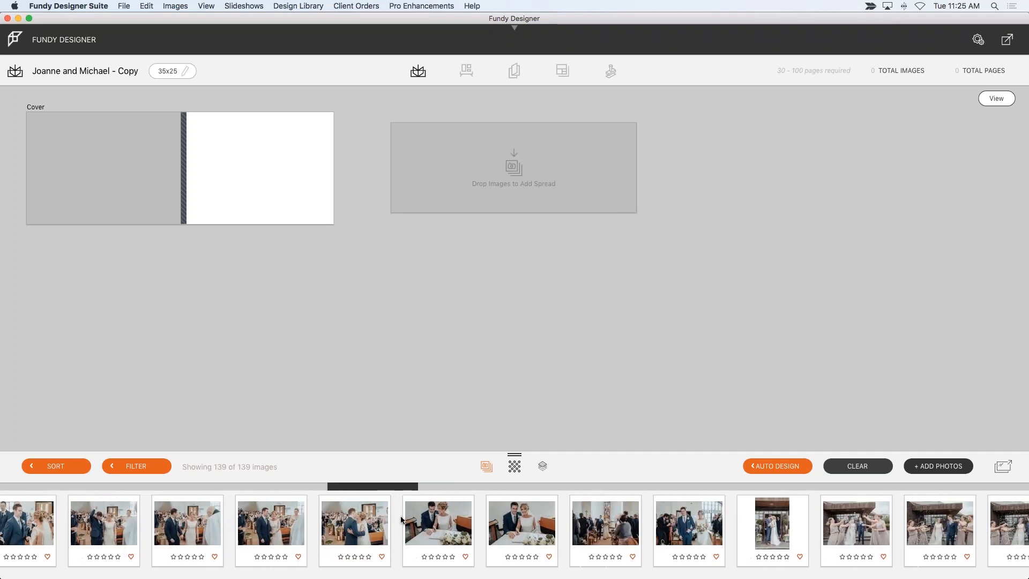
scroll(468, 530, "right", 10)
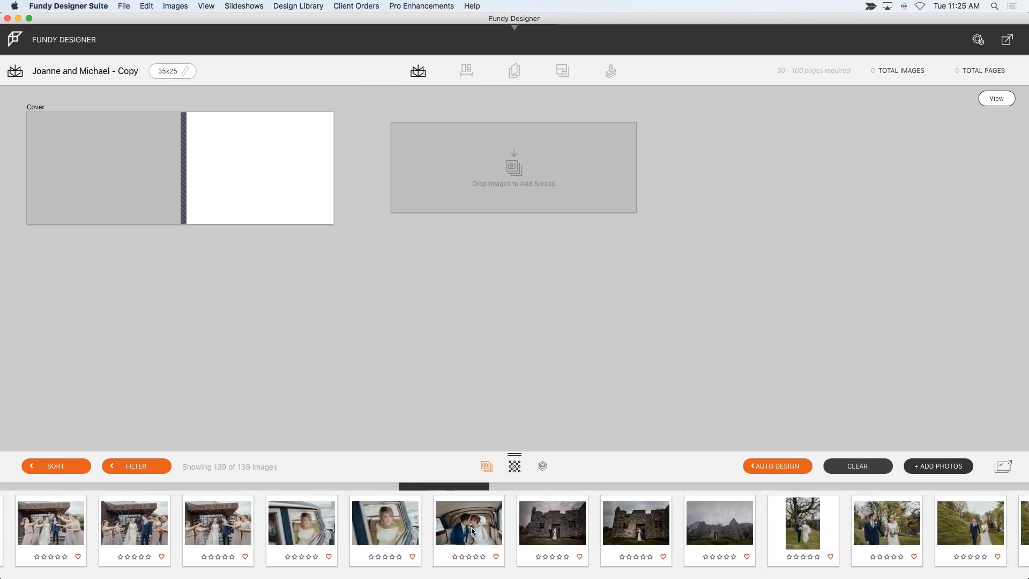
scroll(497, 534, "right", 15)
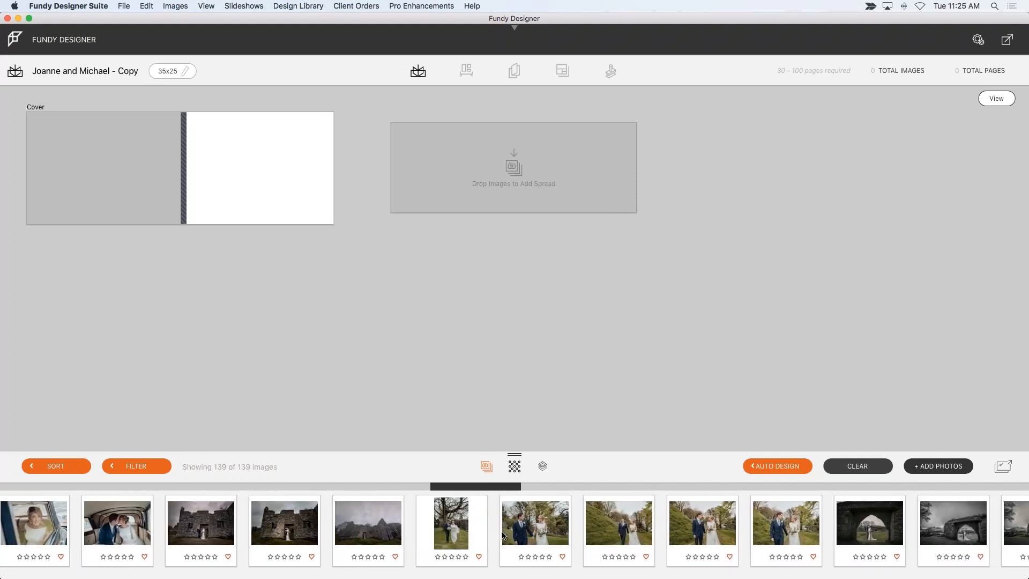
scroll(544, 541, "right", 20)
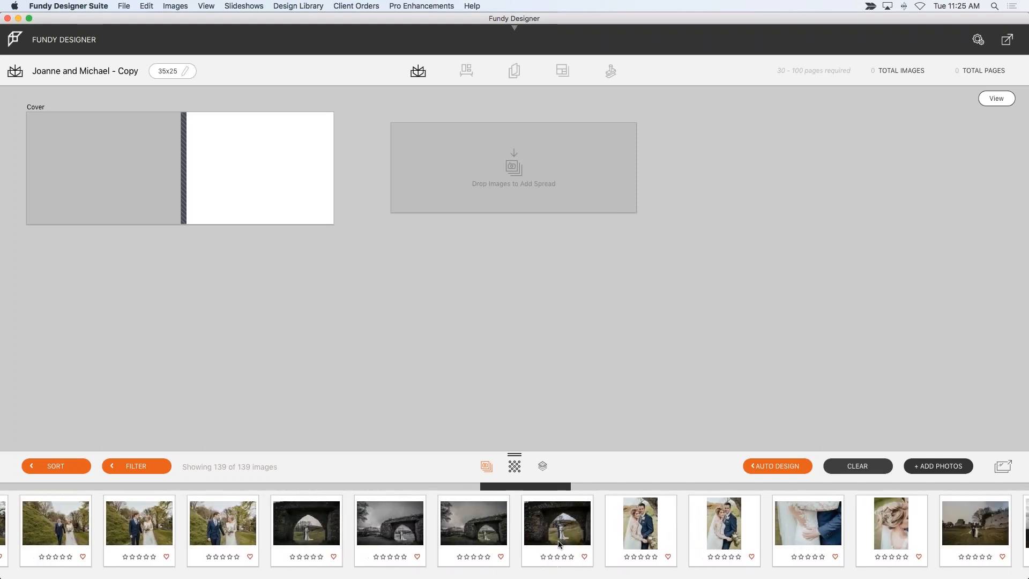
scroll(616, 554, "right", 18)
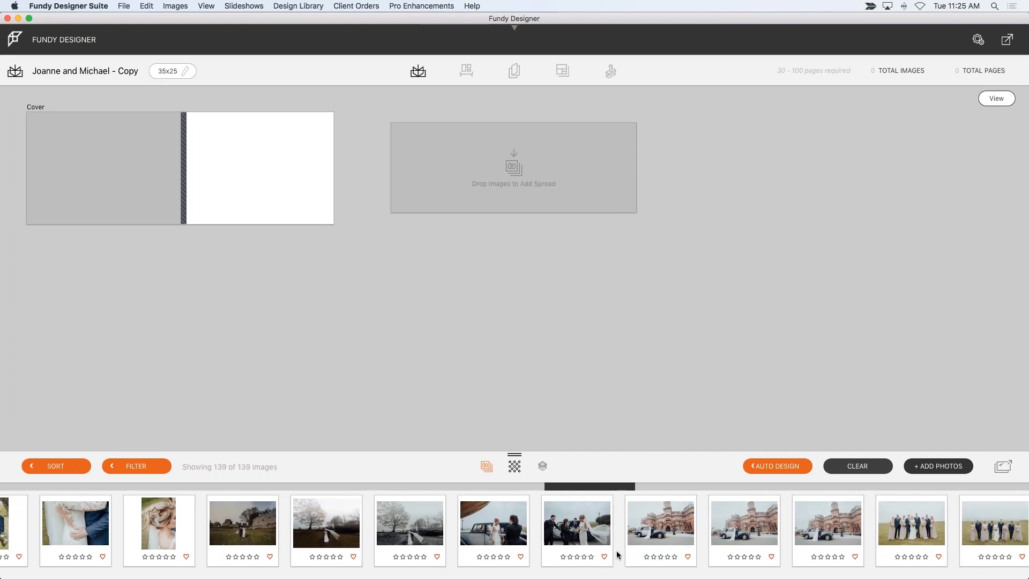
scroll(664, 564, "left", 20)
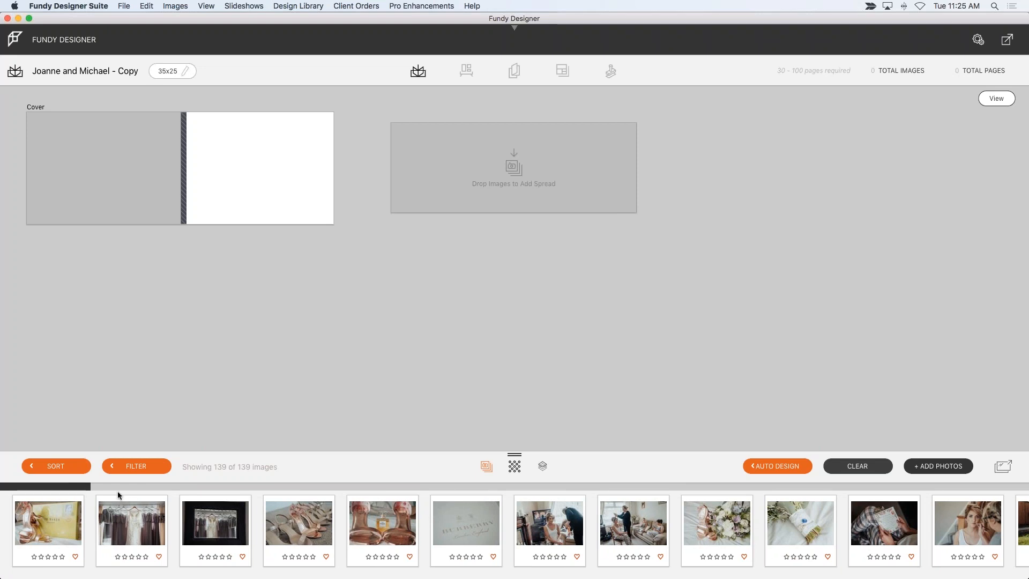
mouse_move(86, 490)
left_mouse_down()
mouse_move(141, 487)
mouse_move(71, 487)
left_mouse_up()
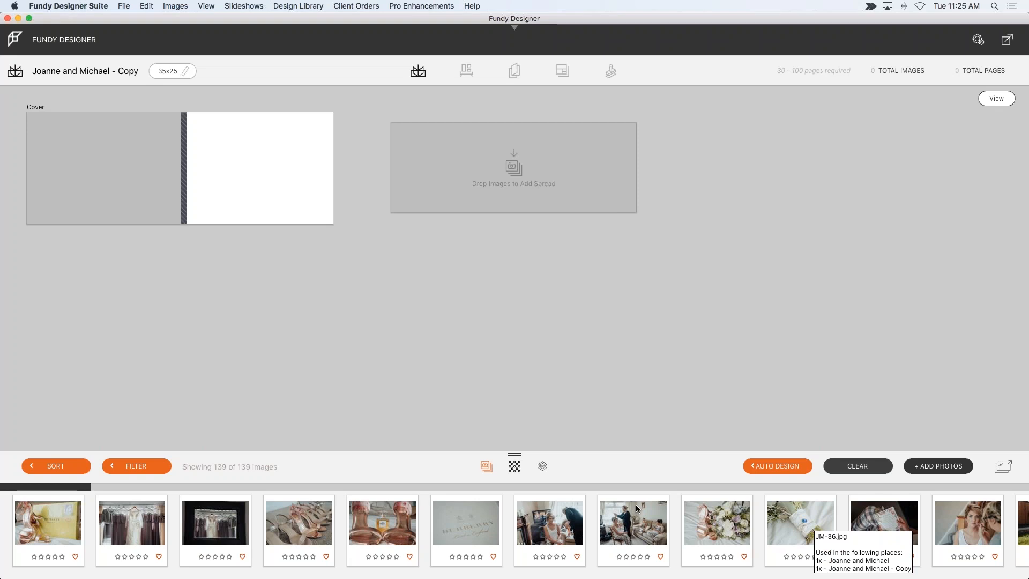
- Create the pages 1-2 spread from the first six detail photos, from the Ted Baker box to the Burberry box
left_click(59, 517)
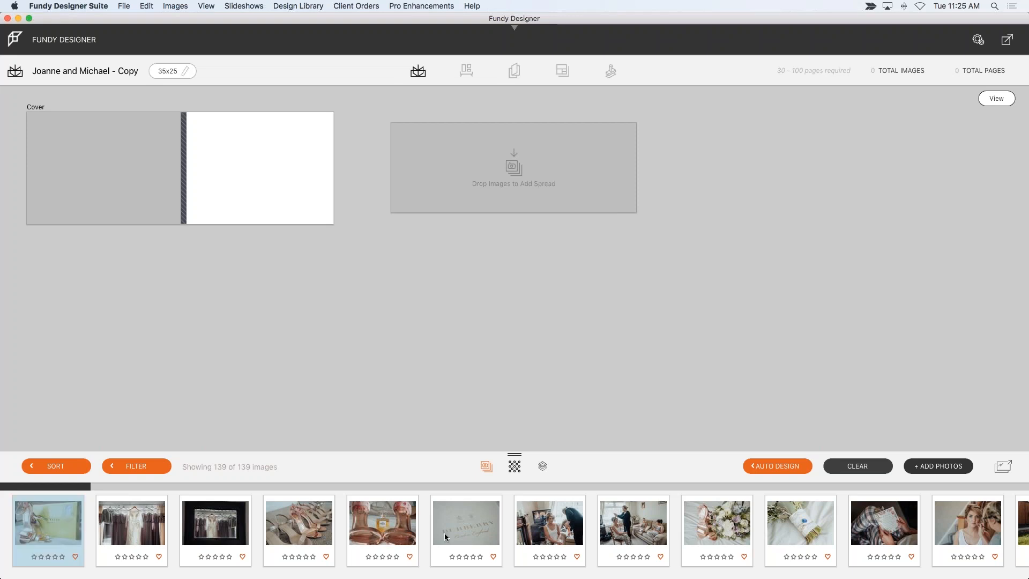
left_click(471, 532, "shift")
left_click_drag(472, 530, 495, 196)
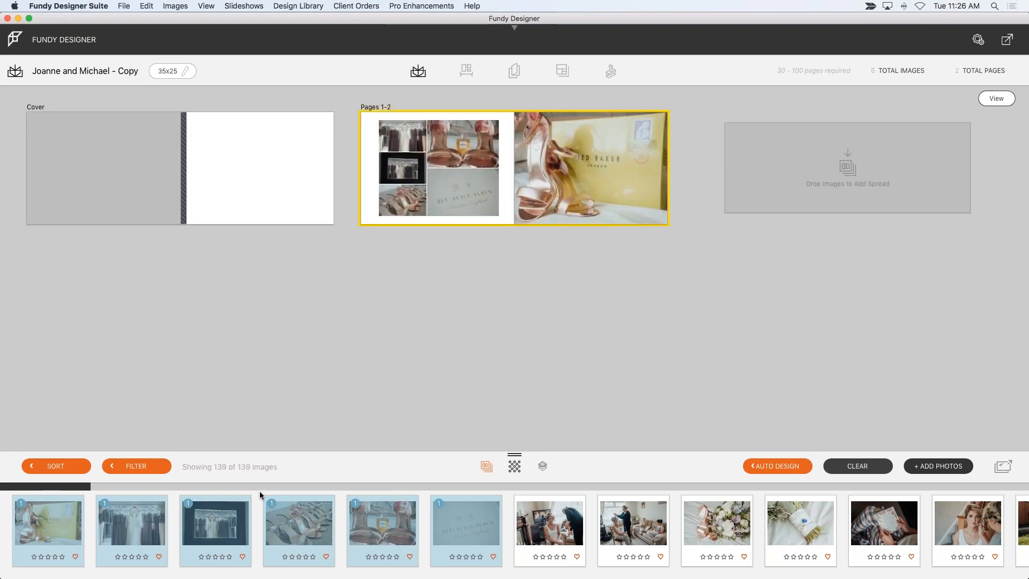
- Browse alternative layouts for pages 1-2, and swap the small perfume-and-shoes photo with the large Ted Baker photo
left_click_drag(83, 486, 118, 490)
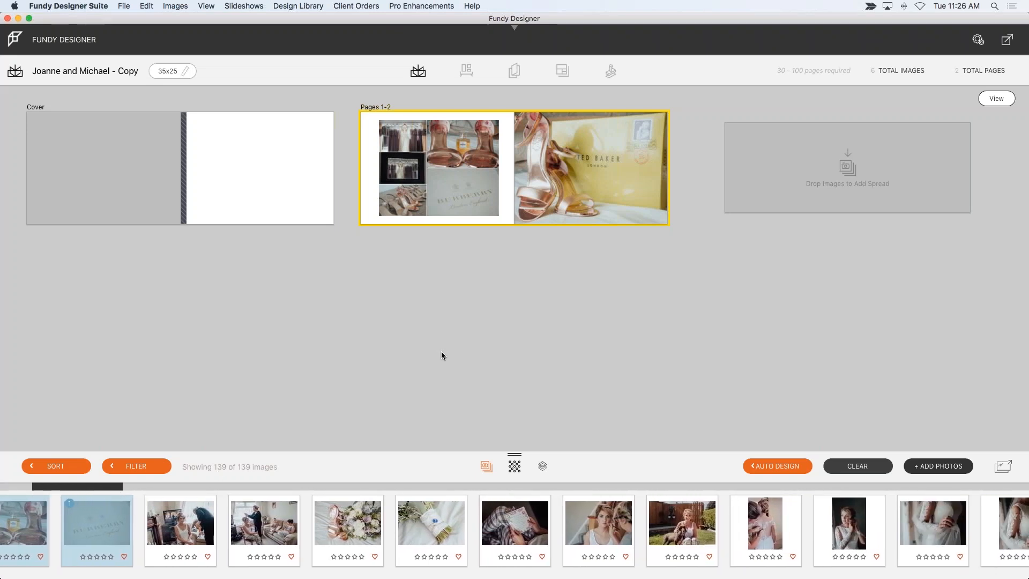
mouse_move(651, 187)
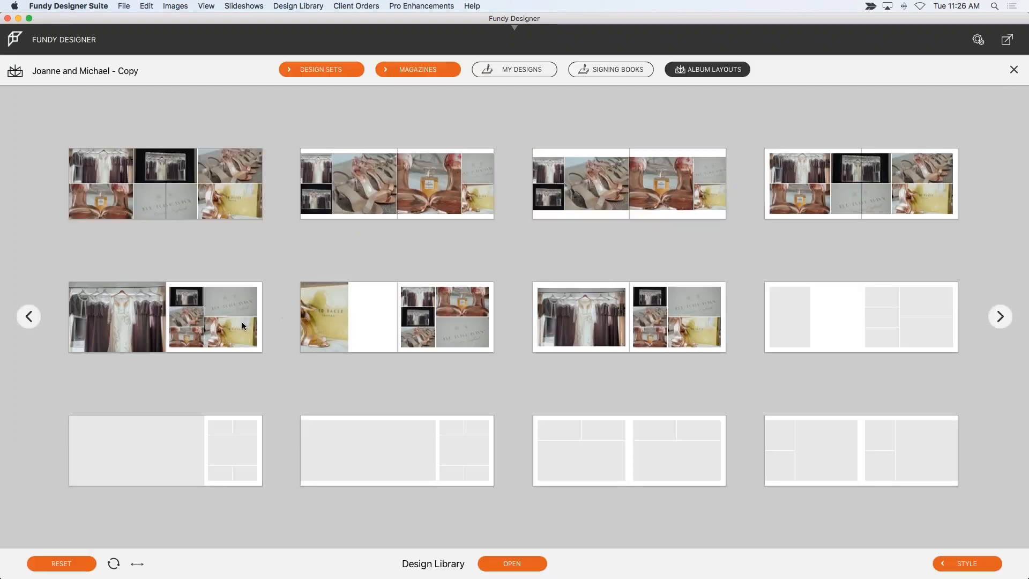
left_click(23, 319)
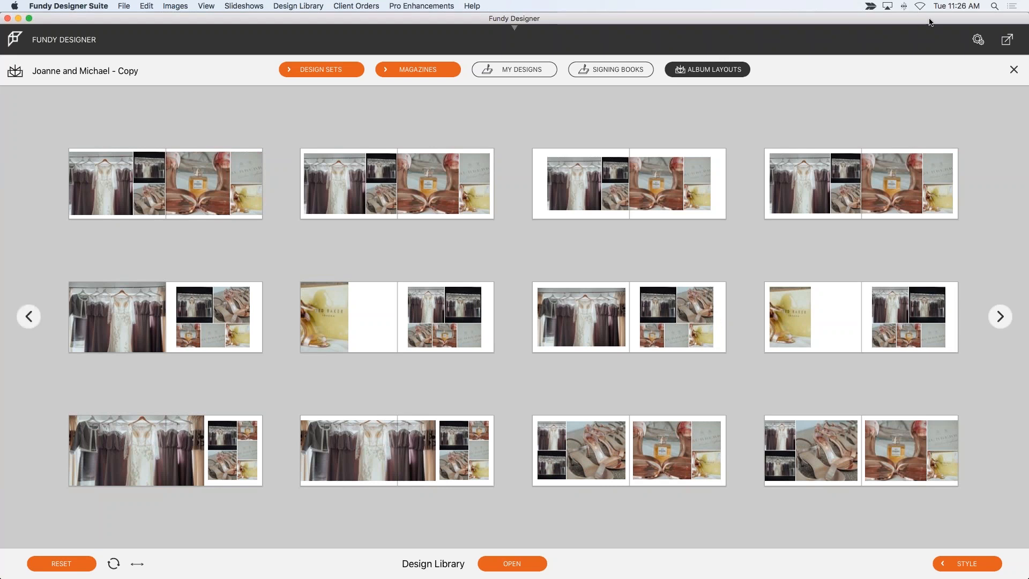
left_click(1014, 69)
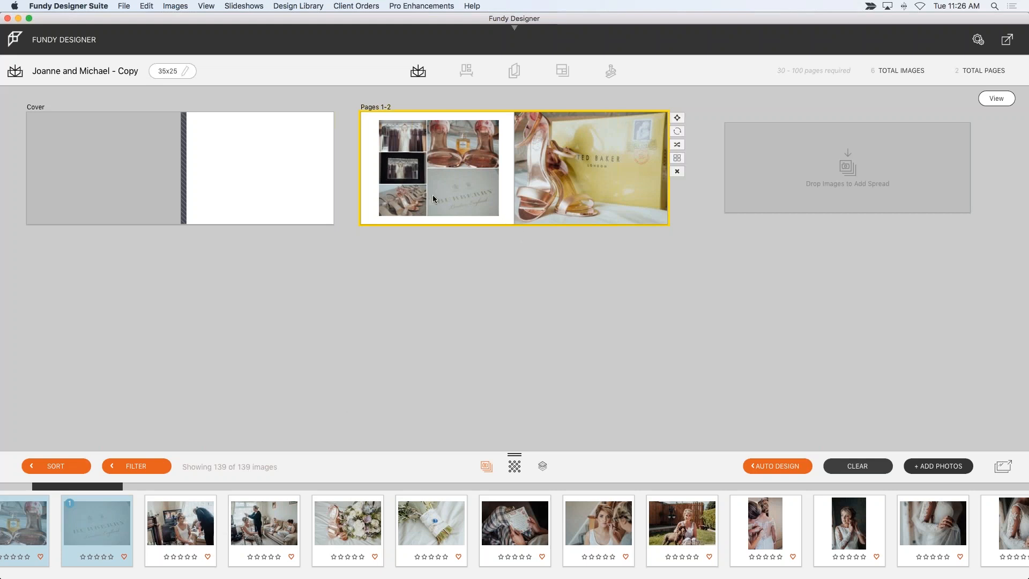
left_click(407, 203)
left_click_drag(454, 137, 571, 163)
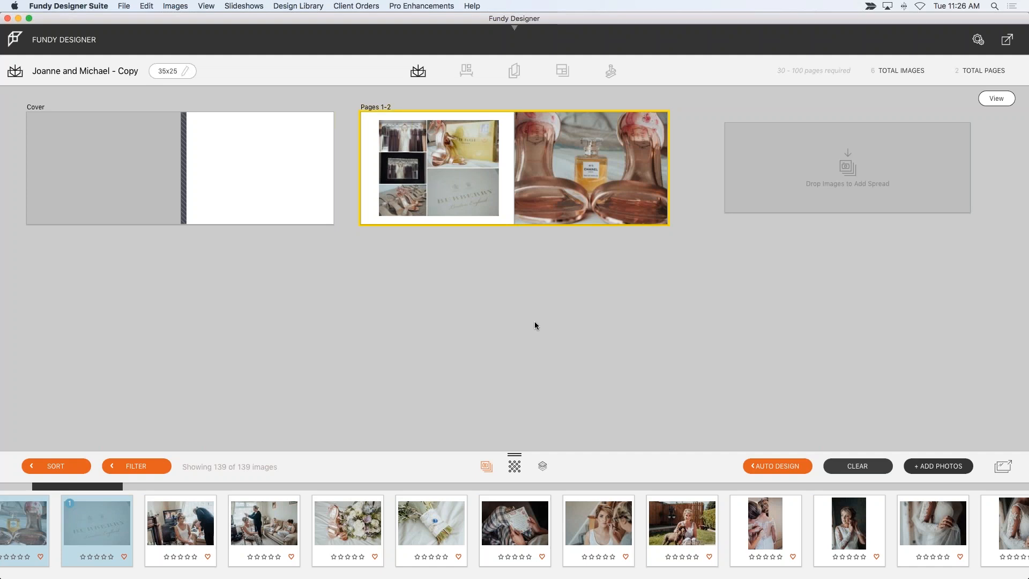
- Create the pages 3-4 spread from the two bridal preparation room photos, the card-reading photo and the makeup close-up
left_click(213, 521)
left_click(279, 522, "super")
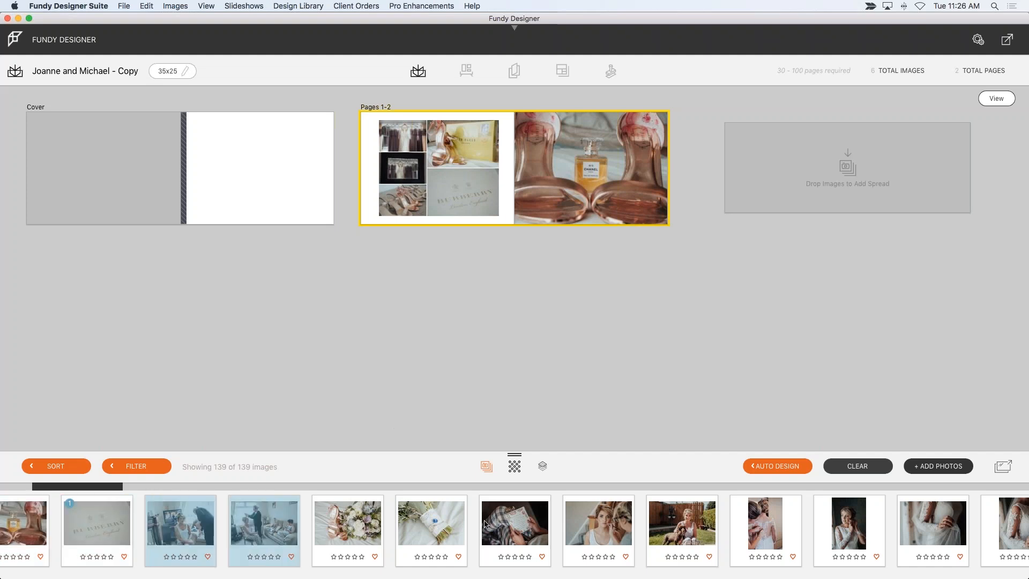
left_click(544, 527, "super")
left_click(603, 528, "super")
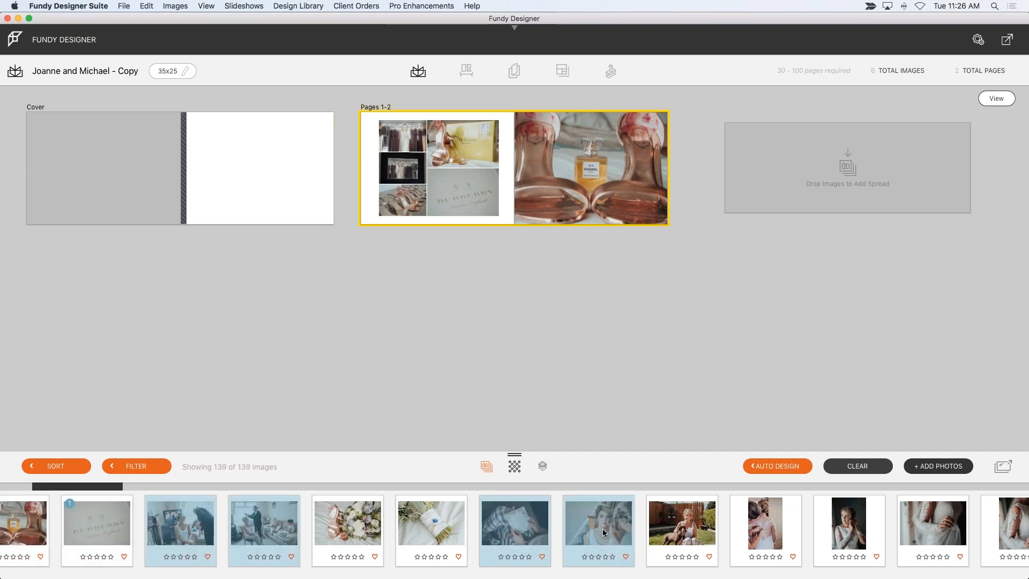
left_click_drag(603, 528, 821, 188)
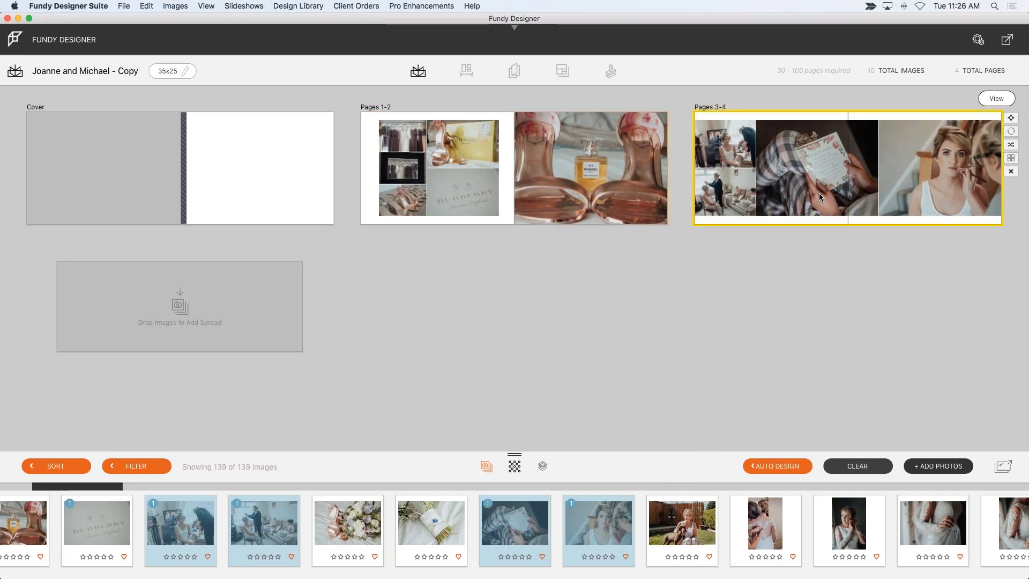
- Create the pages 5-6 spread from the shoes-and-bouquet photo and the wrapped bouquet stem photo
left_click(374, 520)
left_click(440, 521, "super")
left_click_drag(439, 521, 194, 293)
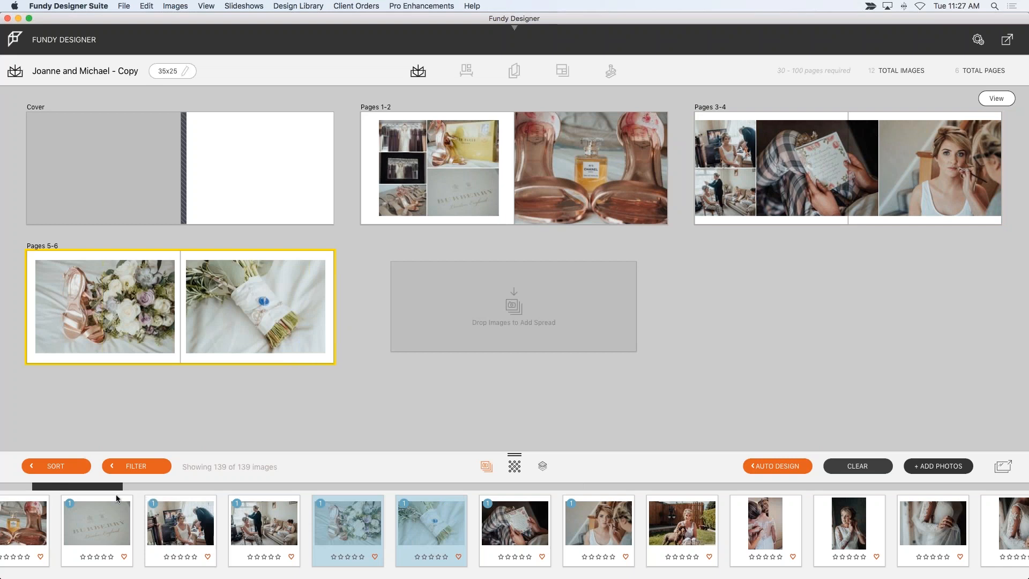
- Add the seated garden portrait and the photo of the lace dress's back to the pages 5-6 spread
left_click_drag(86, 486, 123, 490)
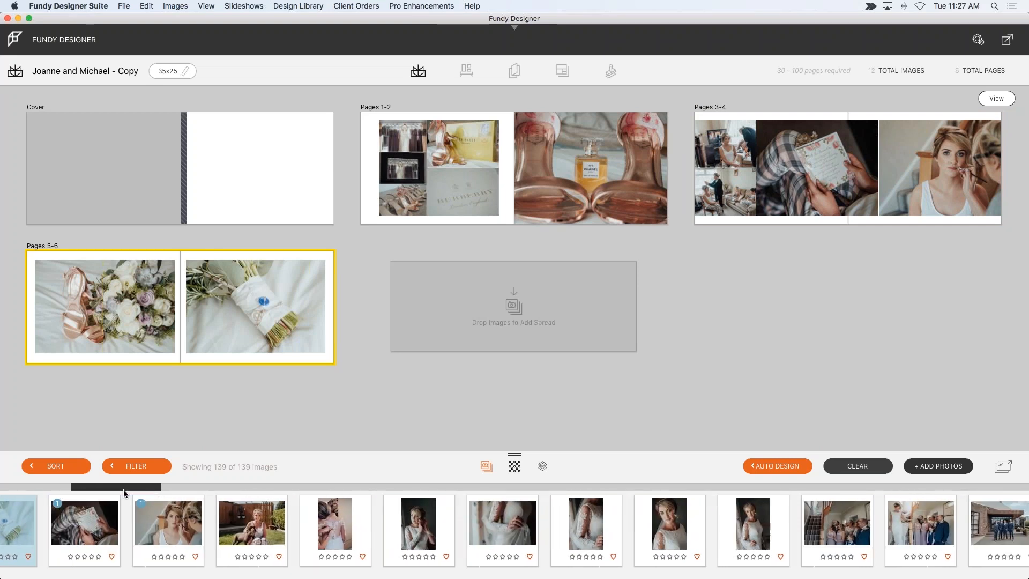
left_click(217, 533)
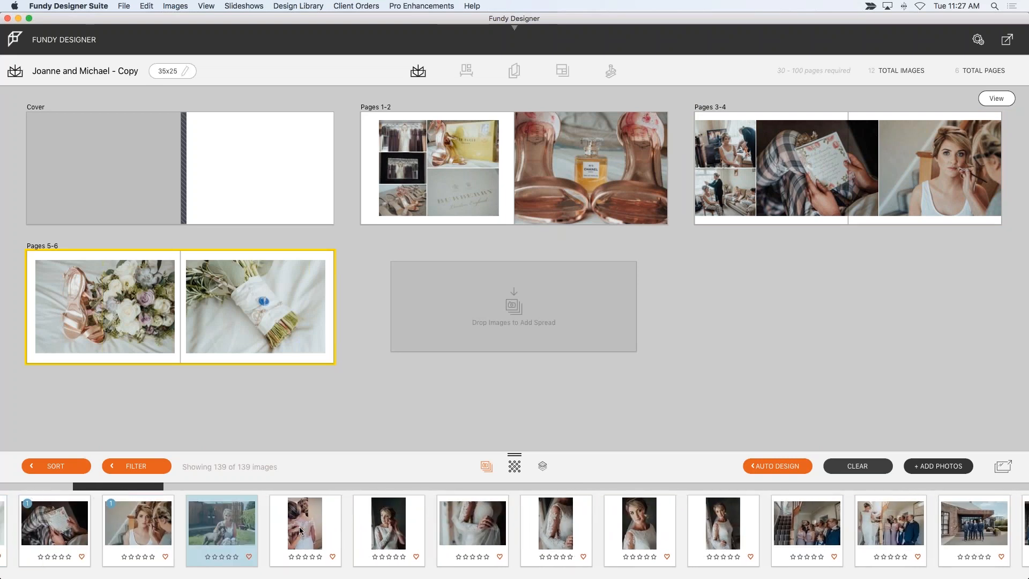
left_click_drag(298, 530, 321, 347)
left_click_drag(555, 323, 176, 343)
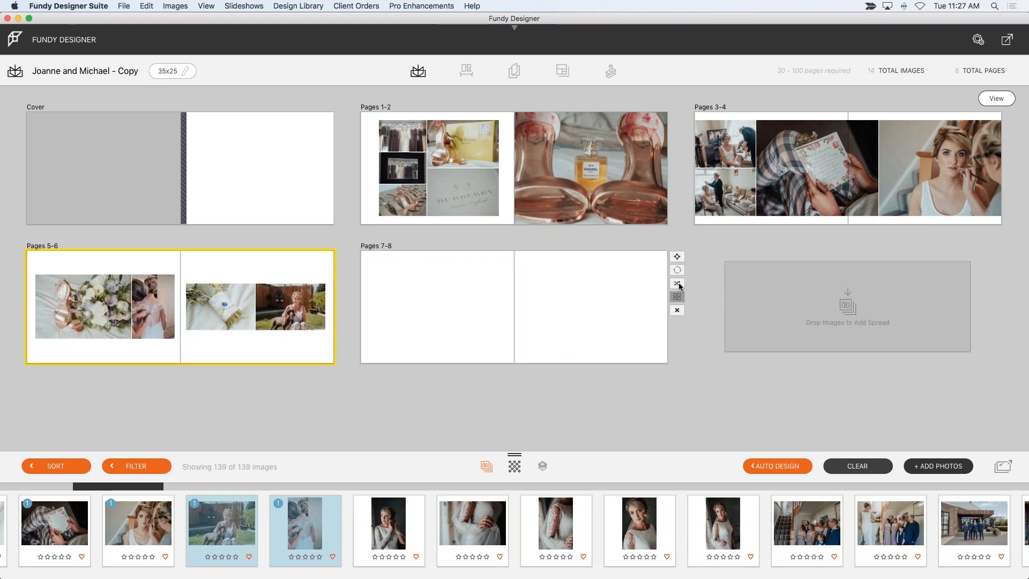
- Close the Design Library and delete the blank pages 7-8 spread
left_click(678, 271)
left_click(1013, 71)
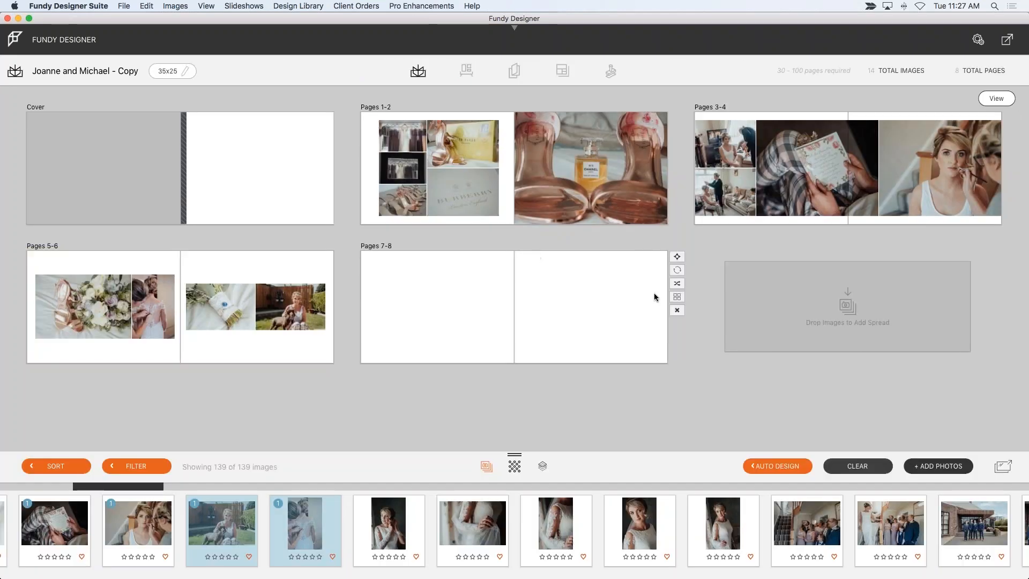
left_click(676, 310)
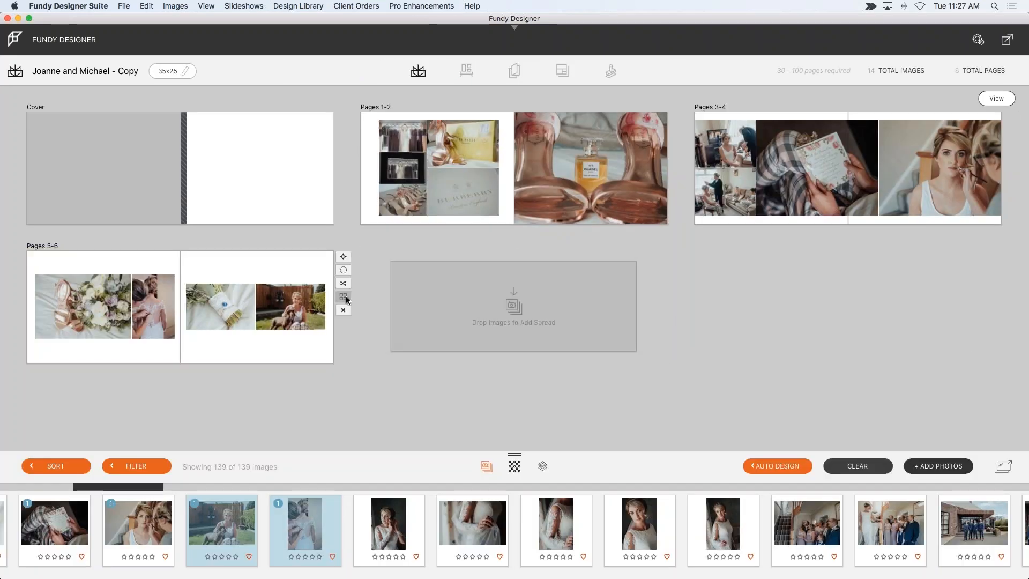
- Apply the layout with the shoes-and-bouquet photo alone on one page and the other three grouped opposite to pages 5-6
left_click(343, 284)
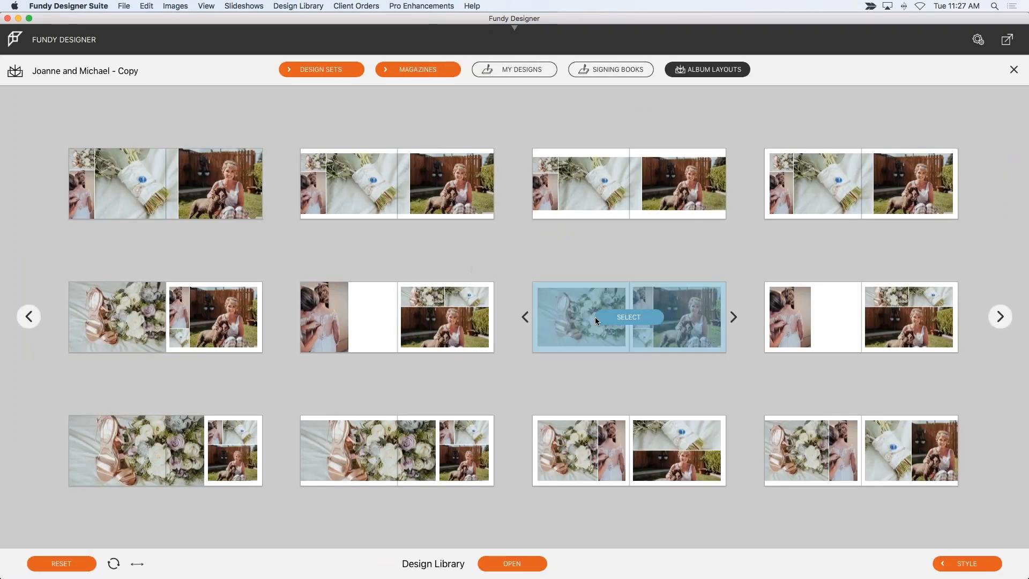
left_click(596, 317)
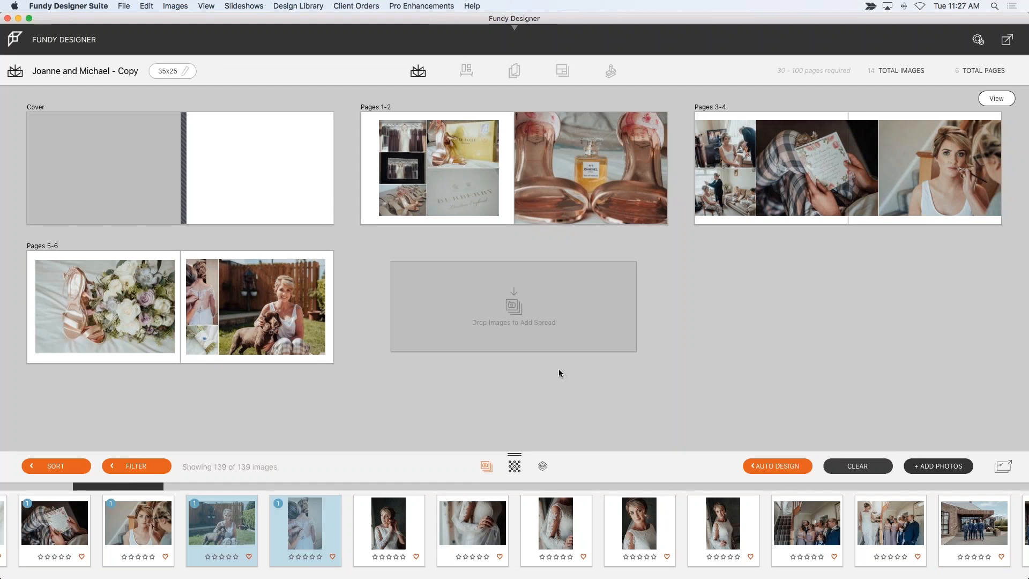
- Create the pages 7-8 spread from the five consecutive dark-background portraits and lace dress details of the bride
left_click(390, 527)
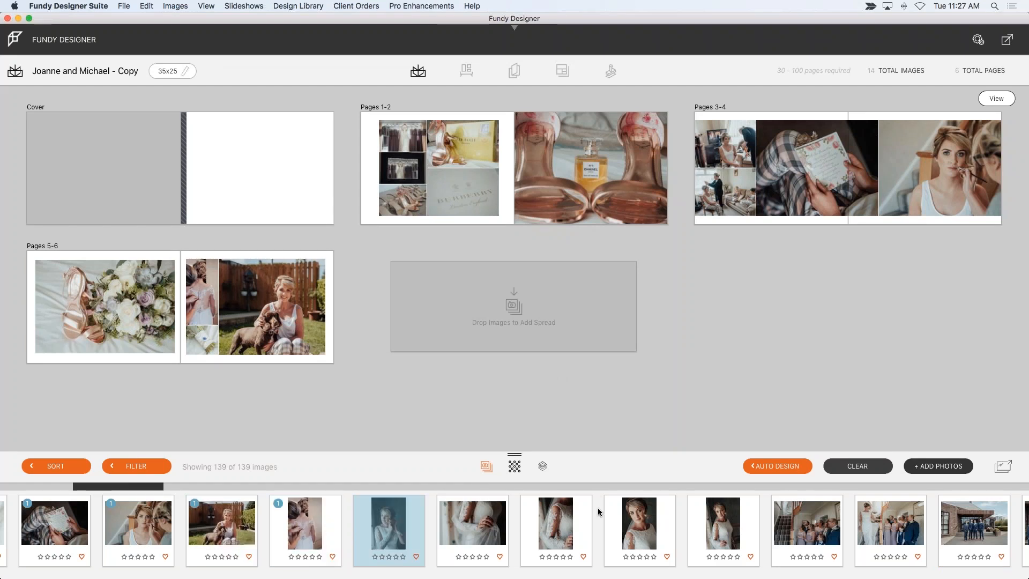
left_click(723, 522, "shift")
left_click_drag(723, 522, 577, 324)
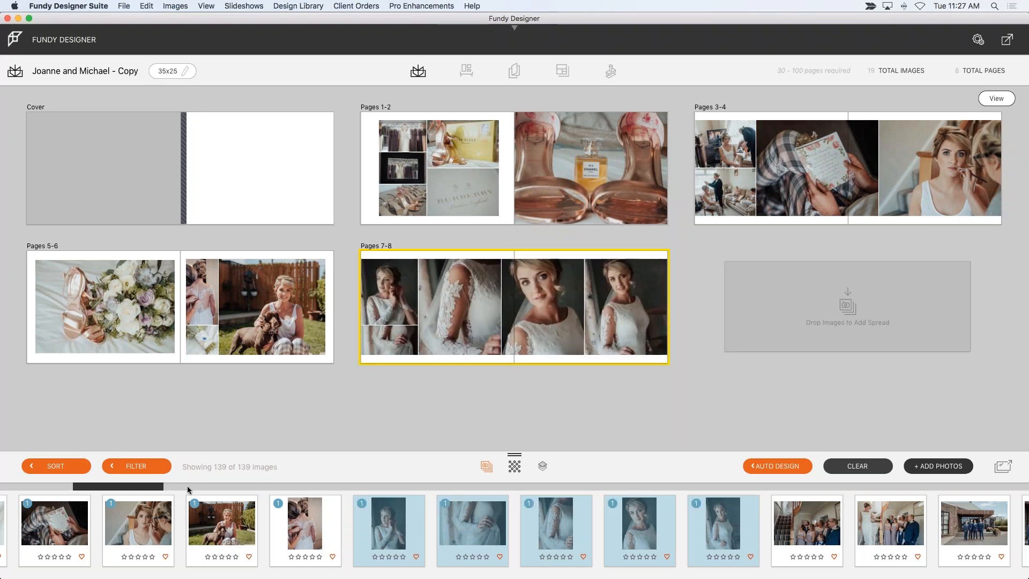
- Create the pages 9-10 spread from the two photos of the family and bridesmaids by the staircase
left_click_drag(150, 488, 198, 489)
left_click(251, 523)
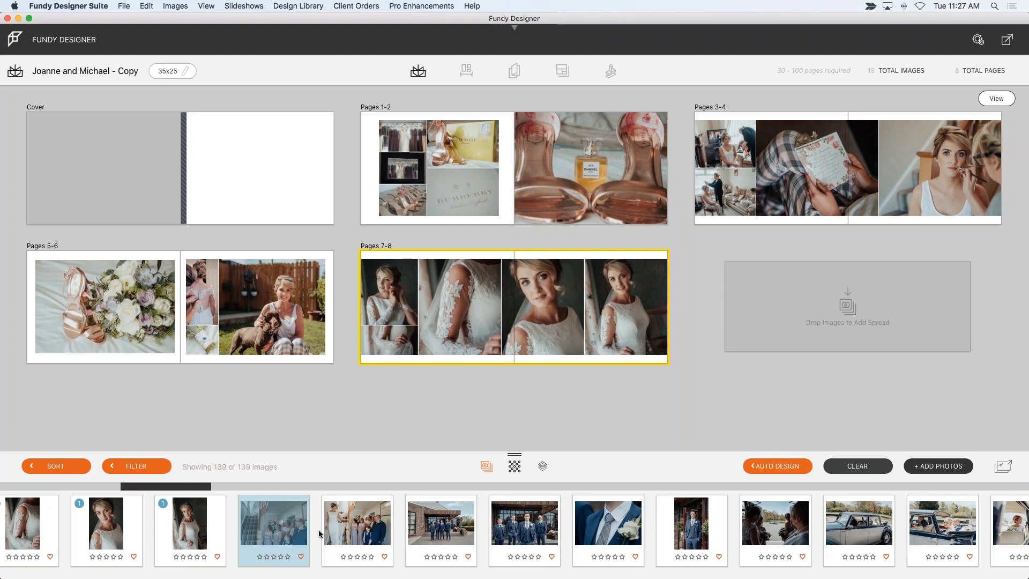
left_click(352, 533, "super")
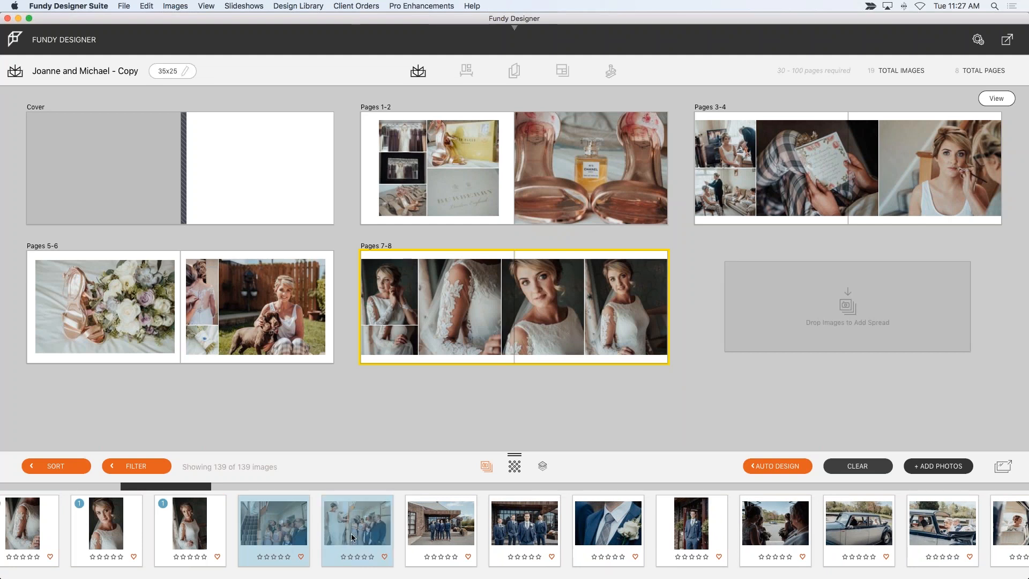
left_click_drag(335, 526, 771, 338)
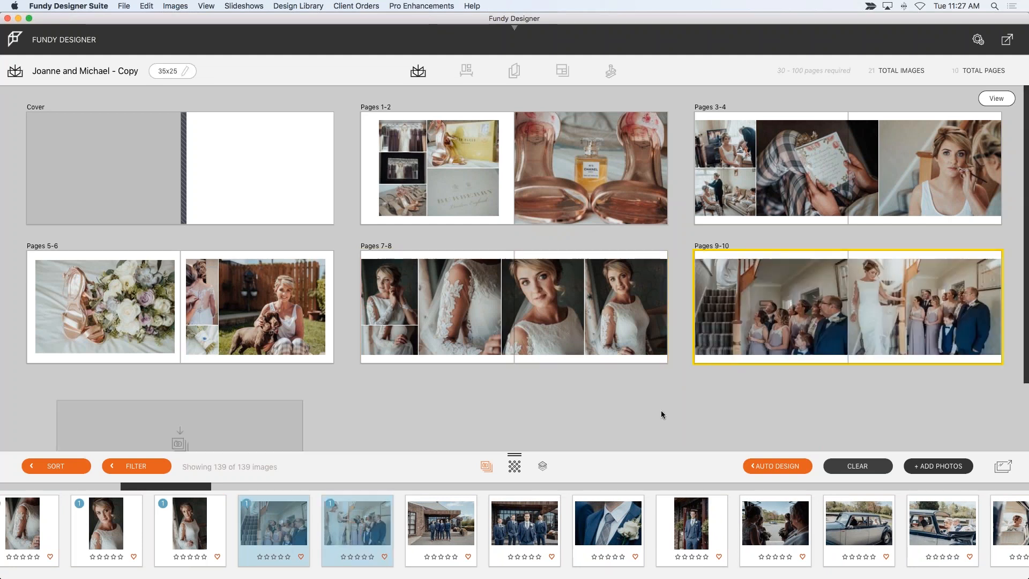
- Apply the layout with the photo of the bride's hands alone on page 7 and the other four grouped opposite to pages 7-8
left_click(676, 297)
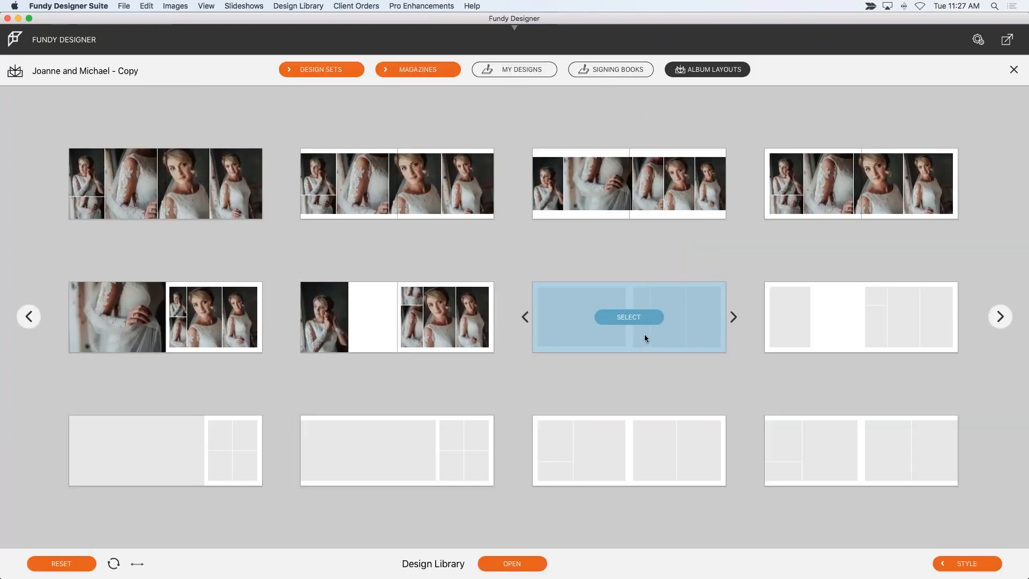
left_click(668, 320)
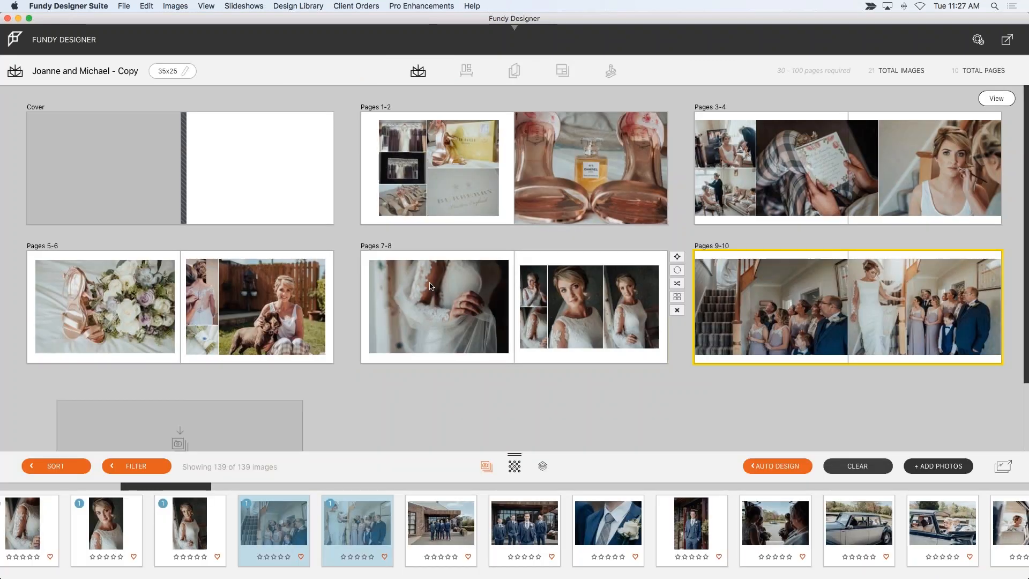
left_click(790, 301)
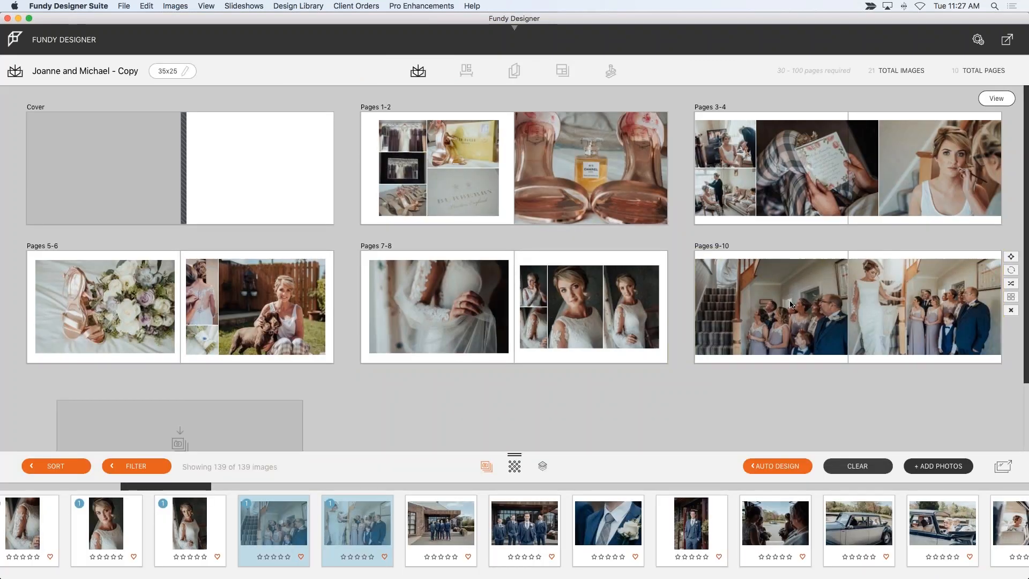
- Create the pages 11-12 spread from the two groomsmen group photos, the tie close-up and the groom's doorway portrait
left_click(460, 527)
left_click(678, 534, "shift")
left_click_drag(677, 534, 289, 423)
- Apply to pages 11-12 the layout variation with a groomsmen photo spanning the gutter and the groom's upright portrait beneath two small photos
scroll(365, 420, "down", 3)
mouse_move(319, 368)
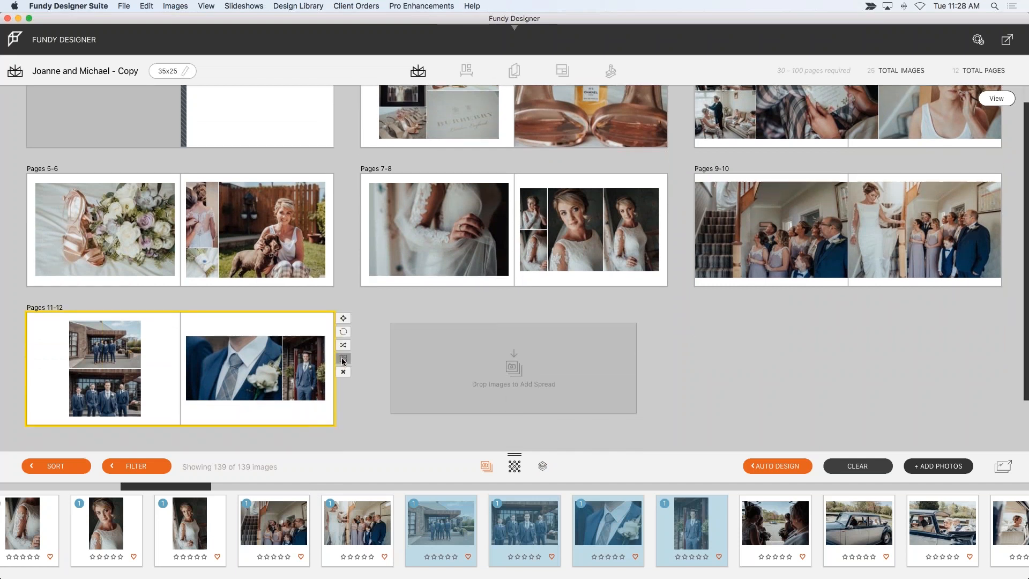
left_click(343, 359)
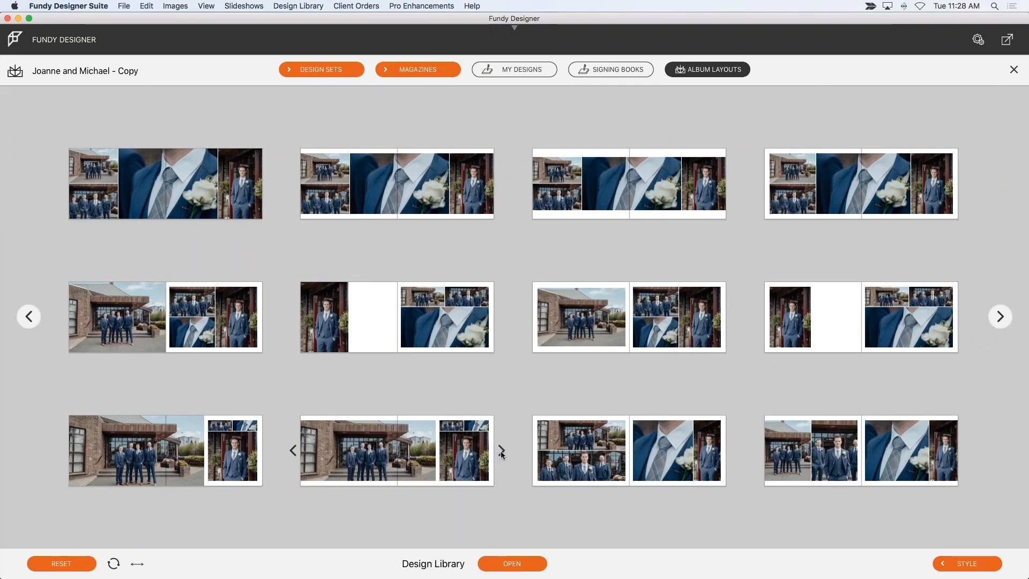
left_click(501, 451)
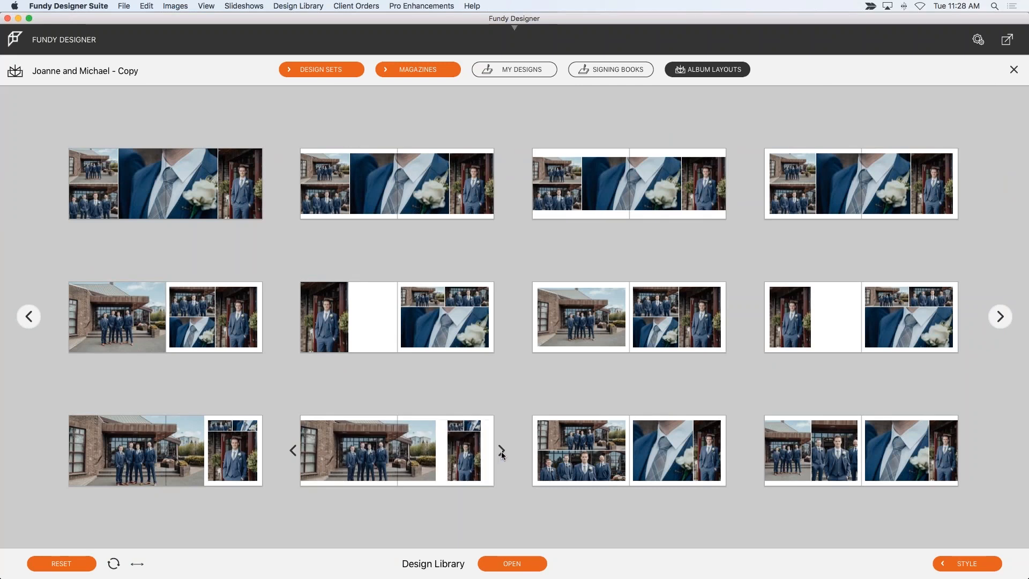
left_click(438, 457)
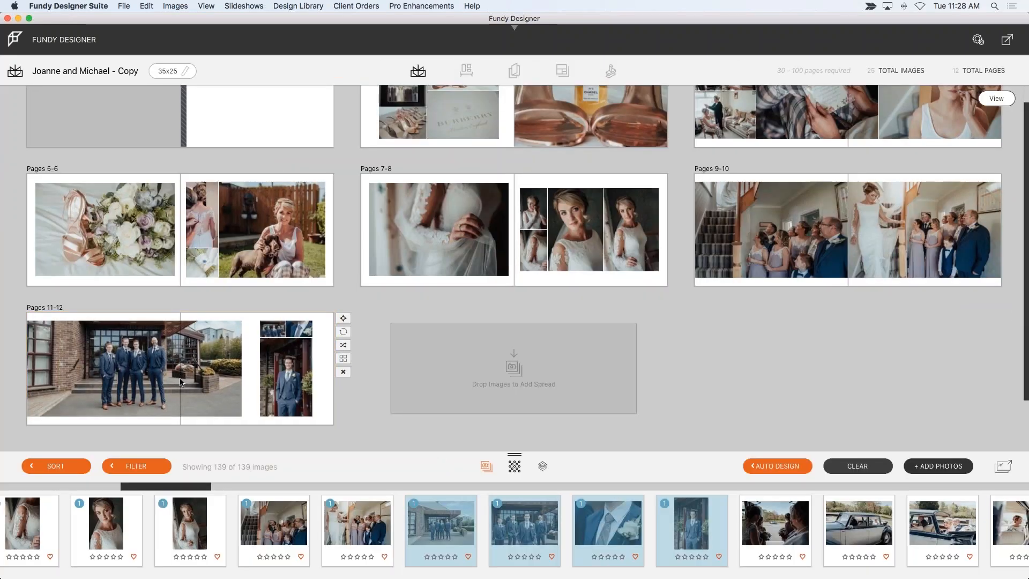
- Open the pages 11-12 spread and set the photos in the three-photo group to a 1:1 ratio
double_click(303, 385)
left_click(731, 356)
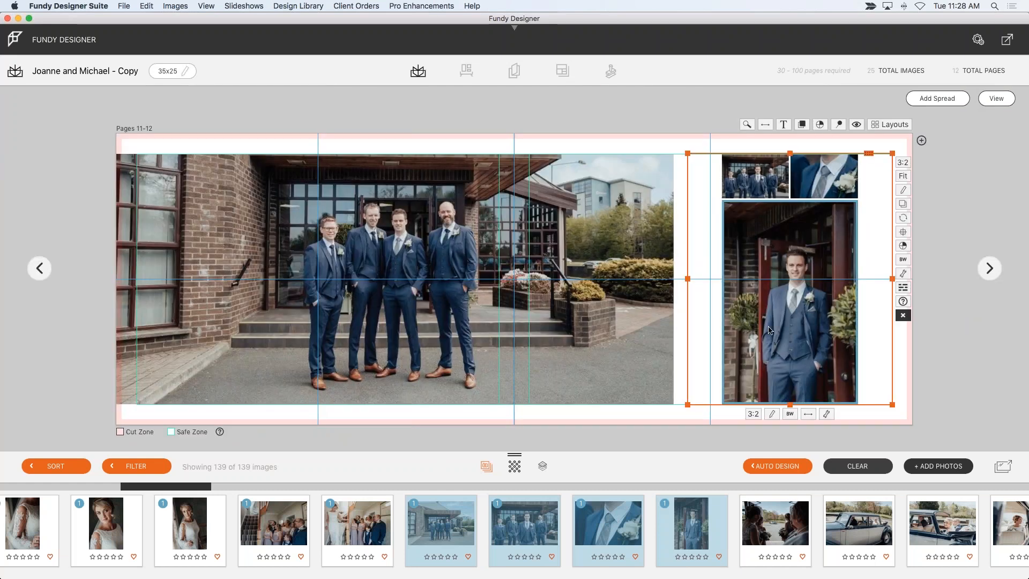
left_click(902, 160)
left_click(876, 182)
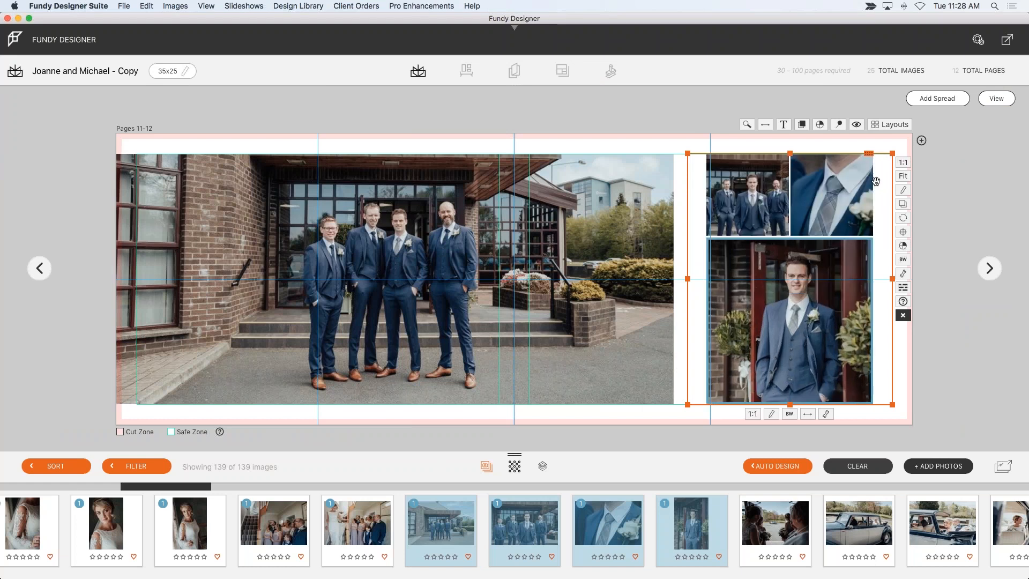
left_click(758, 198)
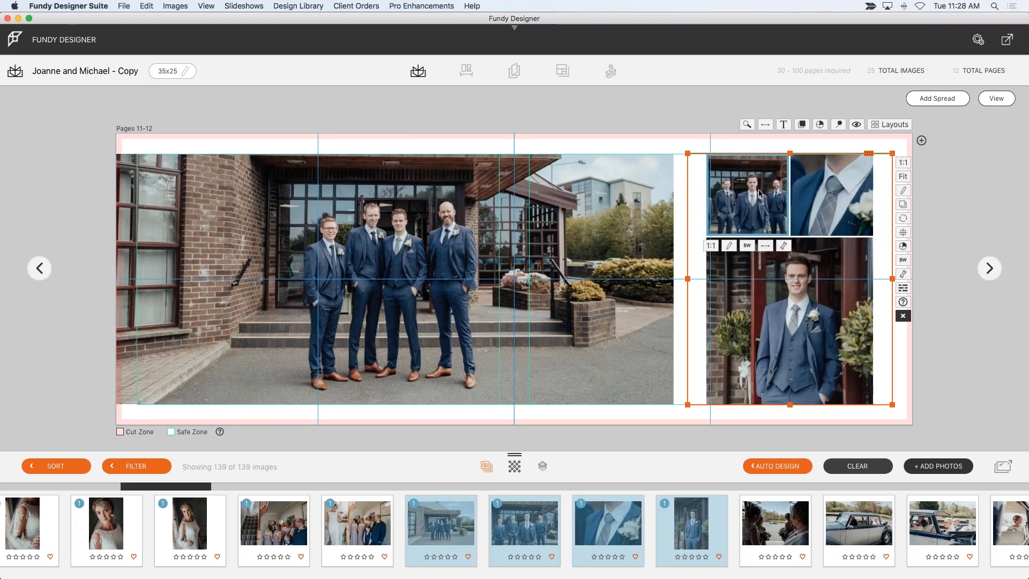
left_click(793, 305)
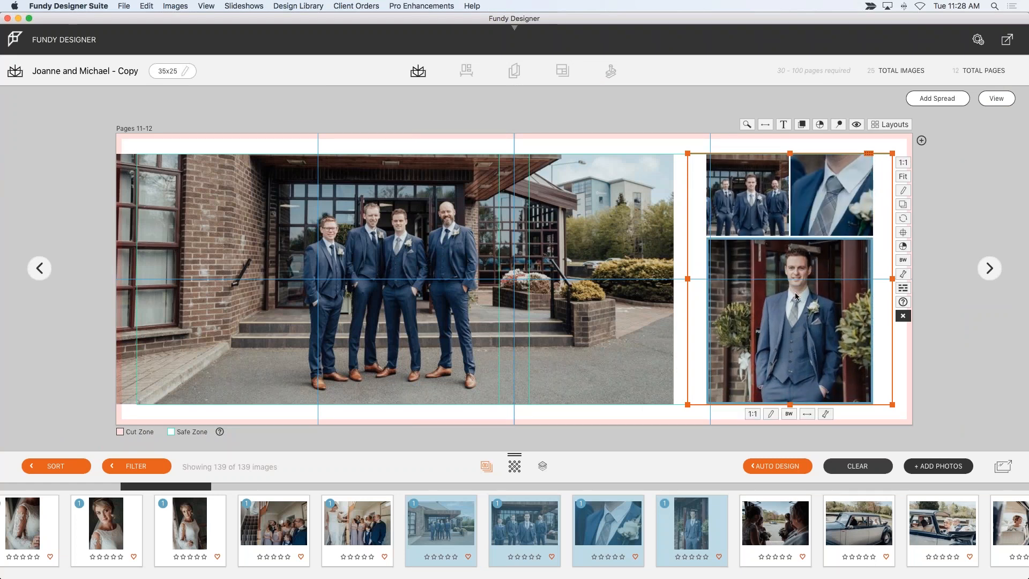
- Set the small groomsmen photo on pages 11-12 to a 3:2 ratio and return to the overview of all spreads
left_click(973, 144)
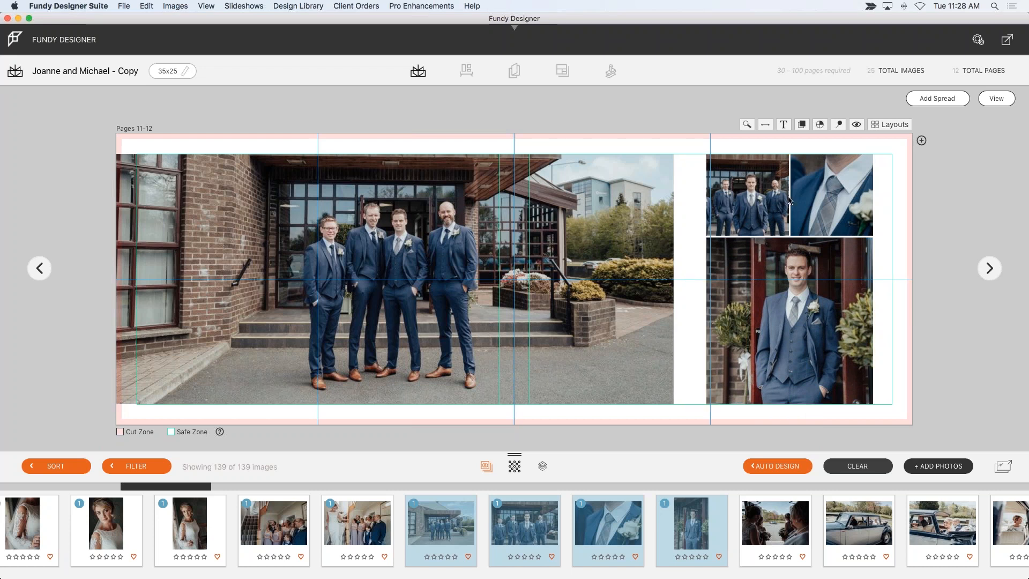
left_click(759, 205)
left_click(716, 234)
left_click(734, 266)
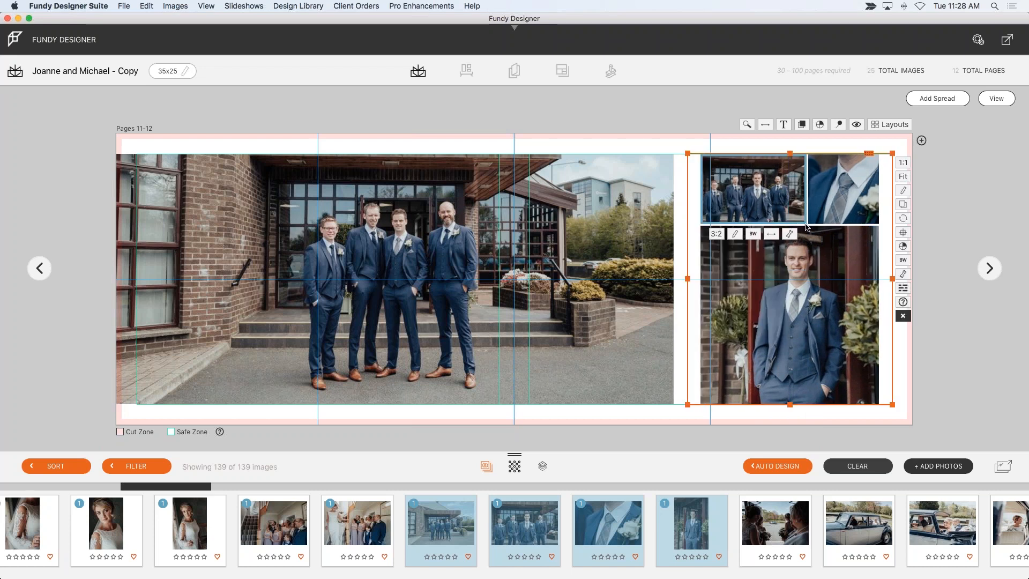
left_click(946, 149)
left_click(997, 99)
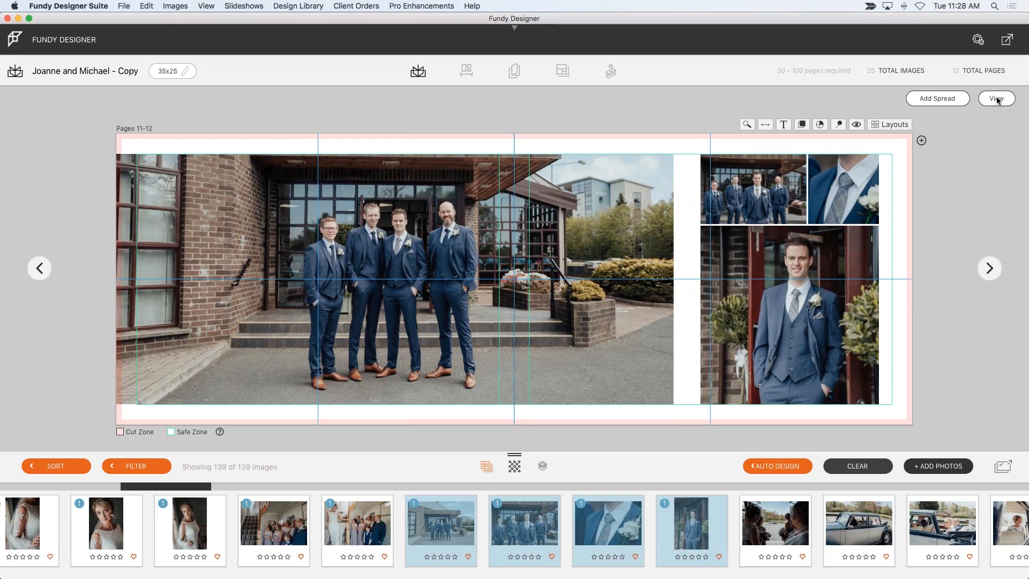
- Create the pages 13-14 spread from four consecutive church photos, starting with the groomsmen seated in the pews
left_click(711, 485)
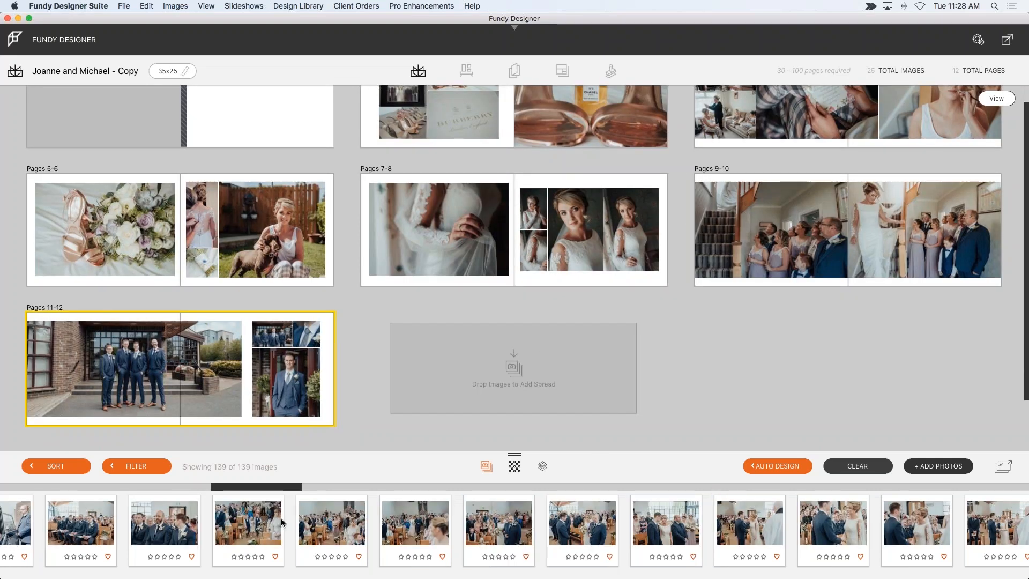
left_click(68, 530)
left_click_drag(229, 485, 215, 489)
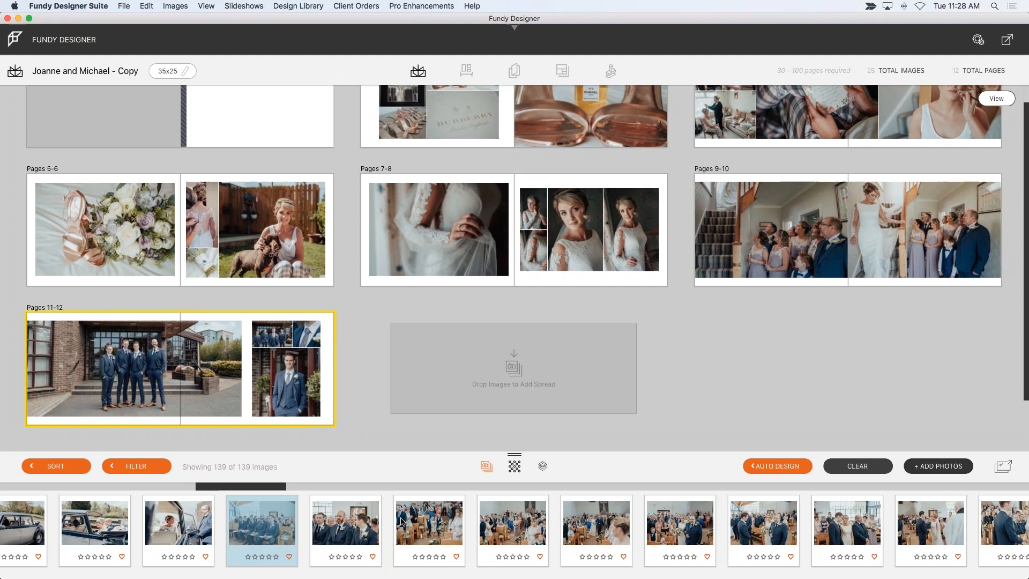
left_click(498, 536, "shift")
left_click_drag(498, 535, 514, 370)
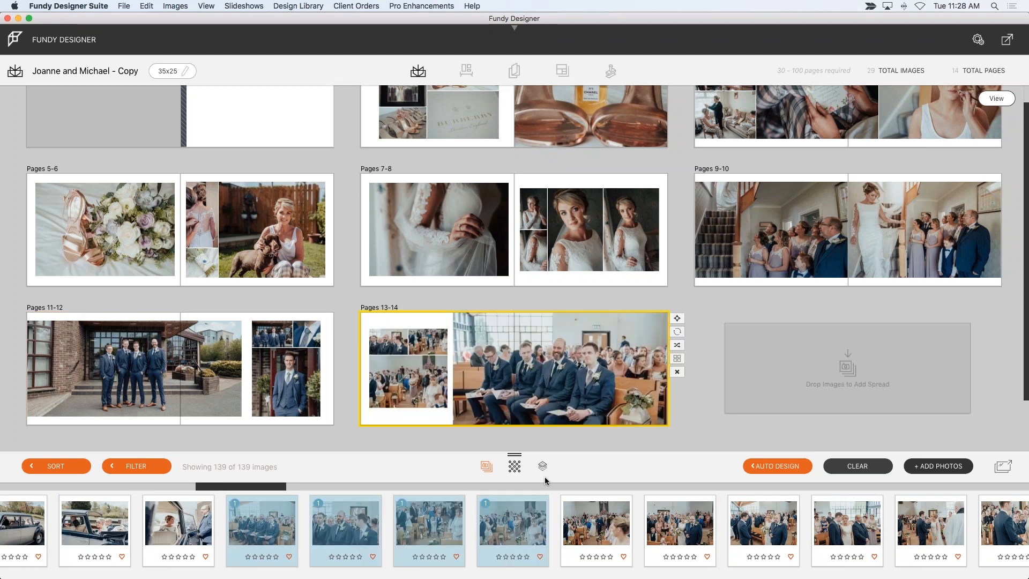
- Create the pages 15-16 spread from the next four unused church photos, starting with the bride's arrival in the aisle
left_click_drag(282, 486, 302, 487)
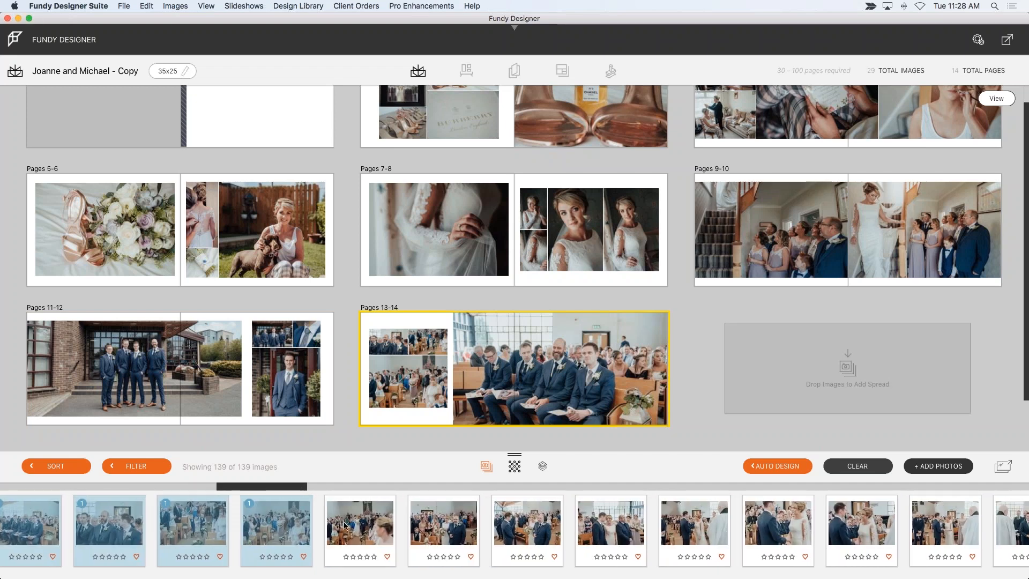
left_click(346, 523)
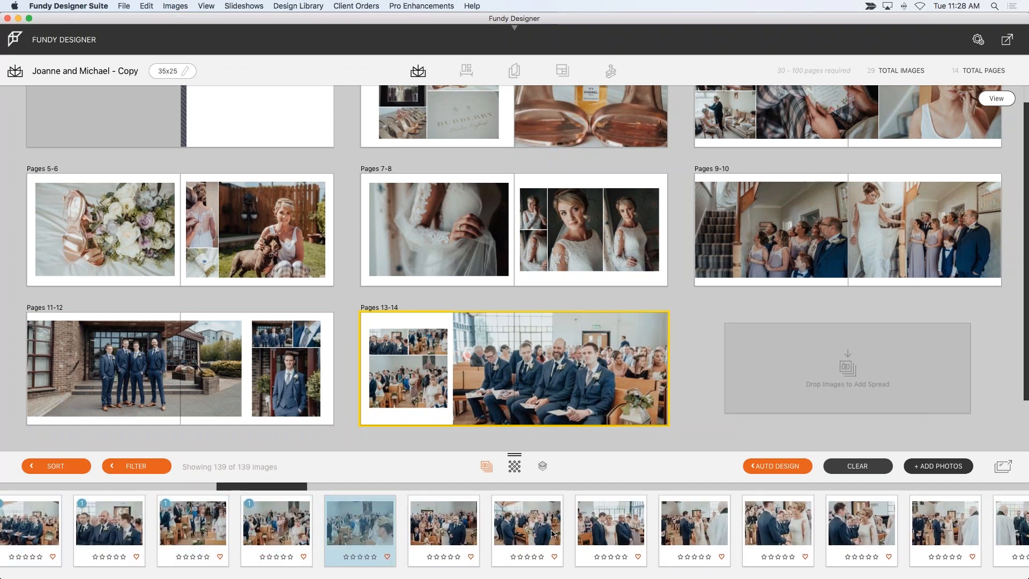
left_click(614, 534, "shift")
left_click_drag(614, 534, 788, 404)
- Create the pages 17-18 spread from the next four ceremony photos, starting with the couple facing each other before the priest
scroll(657, 374, "down", 4)
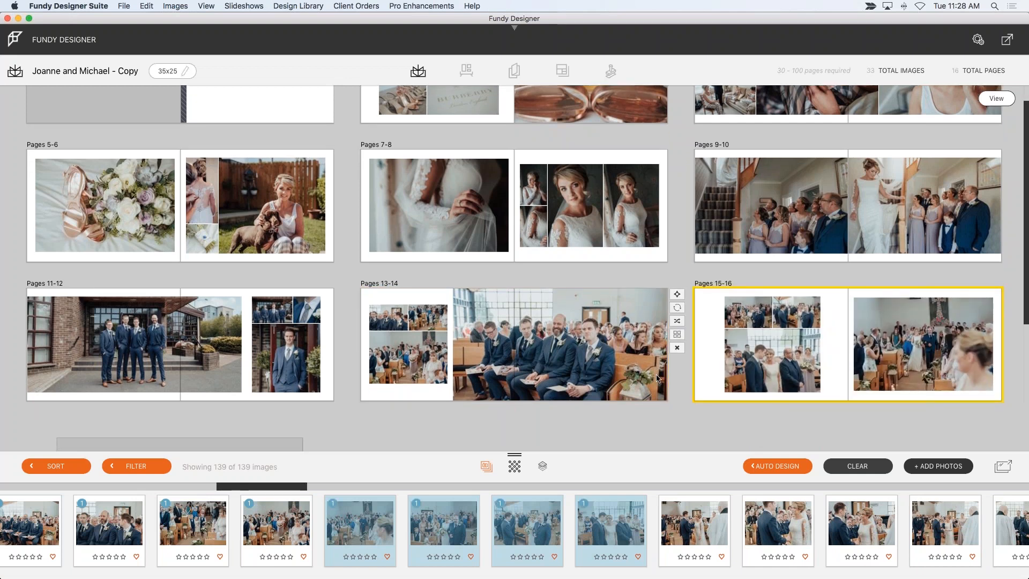
left_click_drag(708, 516, 356, 463)
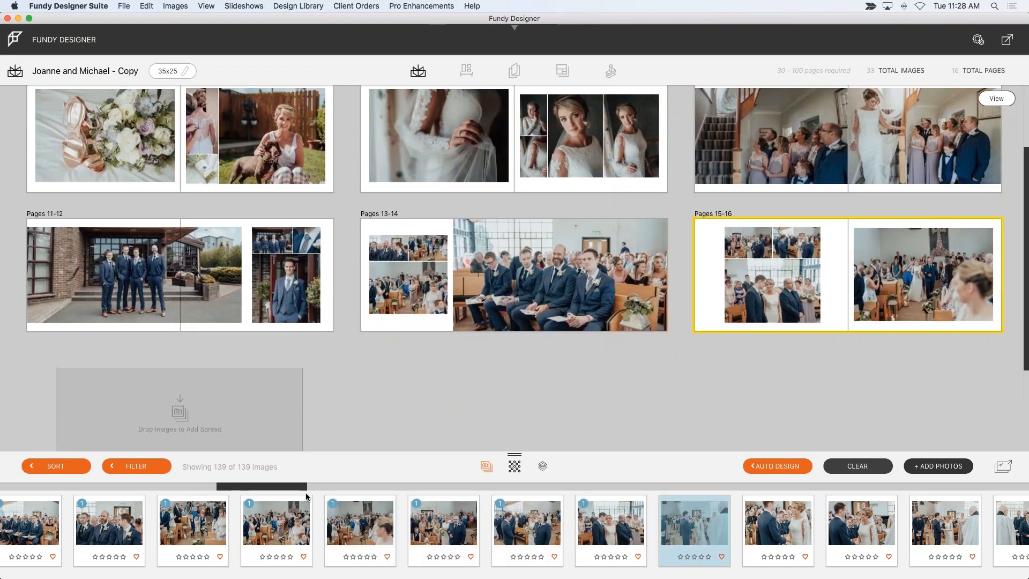
left_click_drag(299, 488, 335, 489)
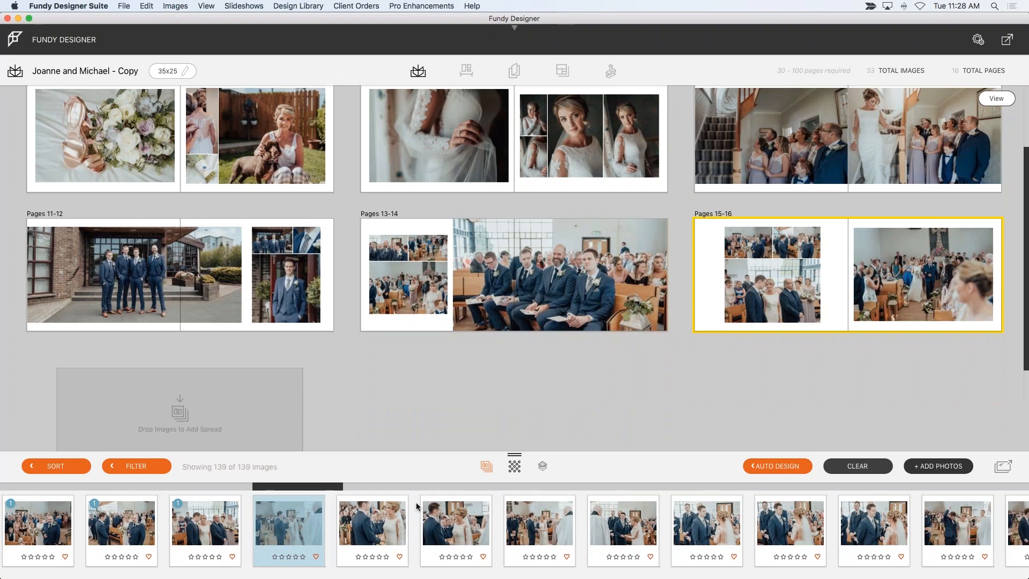
left_click(541, 519, "shift")
left_click_drag(541, 518, 180, 407)
- Create the pages 19-20 spread from the next four photos of the couple holding hands during the ceremony
left_click(623, 519)
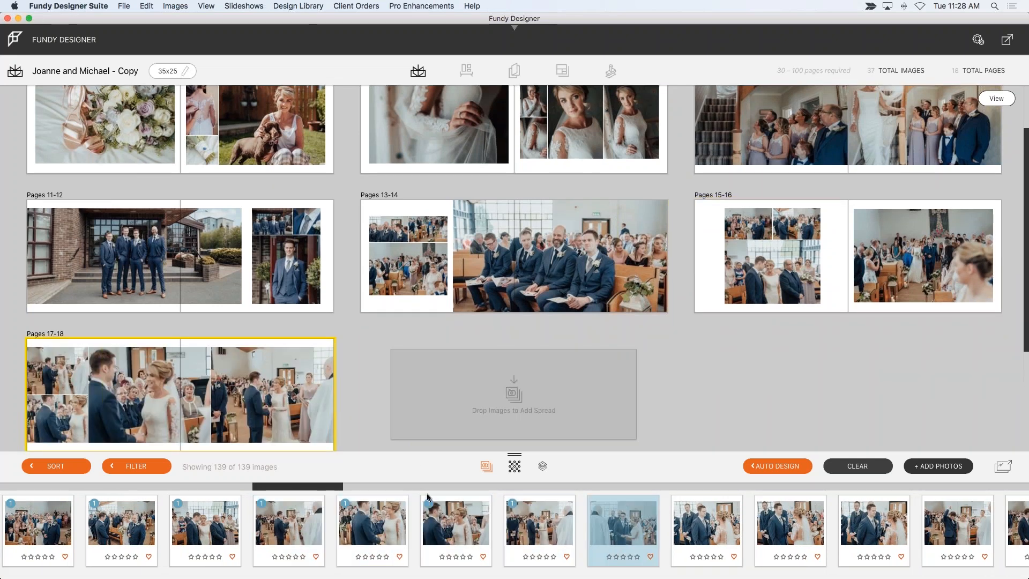
left_click_drag(332, 488, 348, 494)
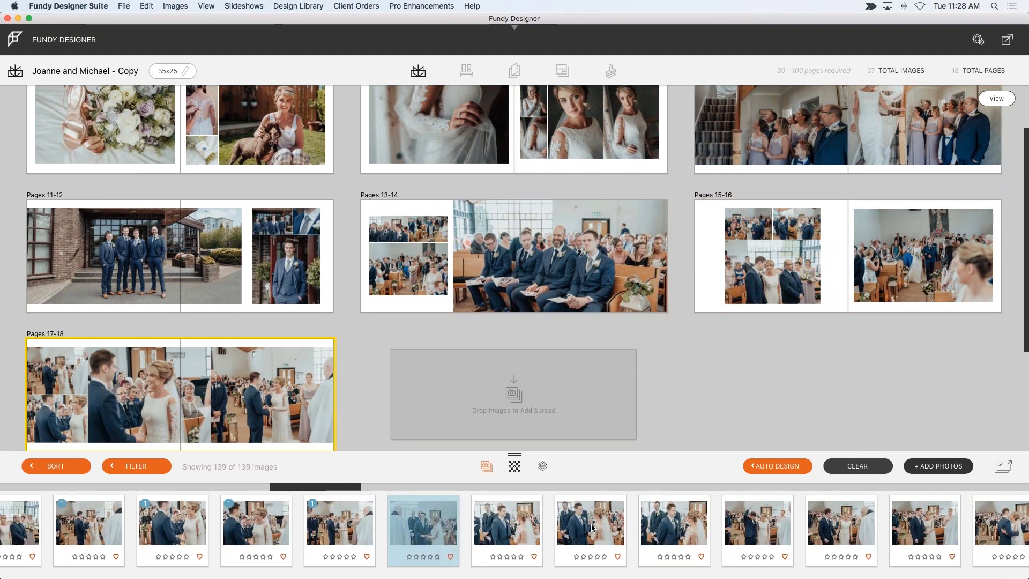
left_click(664, 523, "shift")
left_click_drag(665, 523, 554, 408)
- Apply the layout with one full-bleed ceremony photo across the gutter and a small three-photo group to pages 17-18
mouse_move(323, 386)
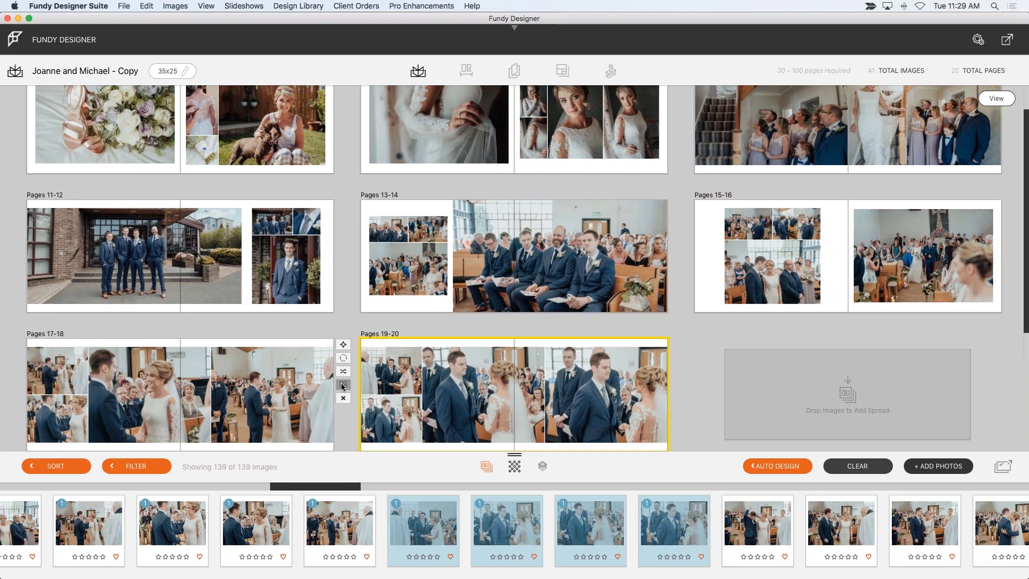
left_click(343, 386)
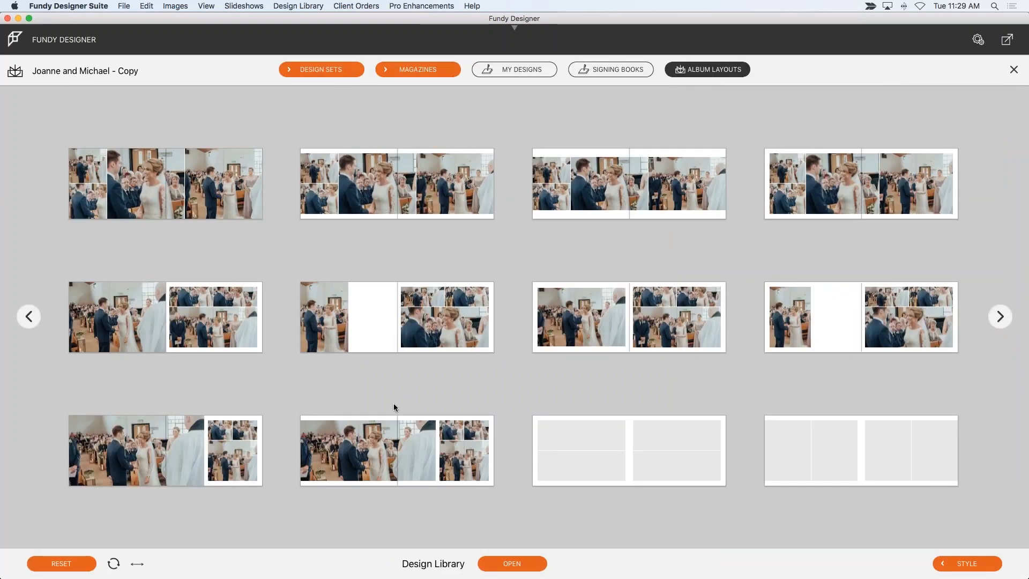
left_click(219, 459)
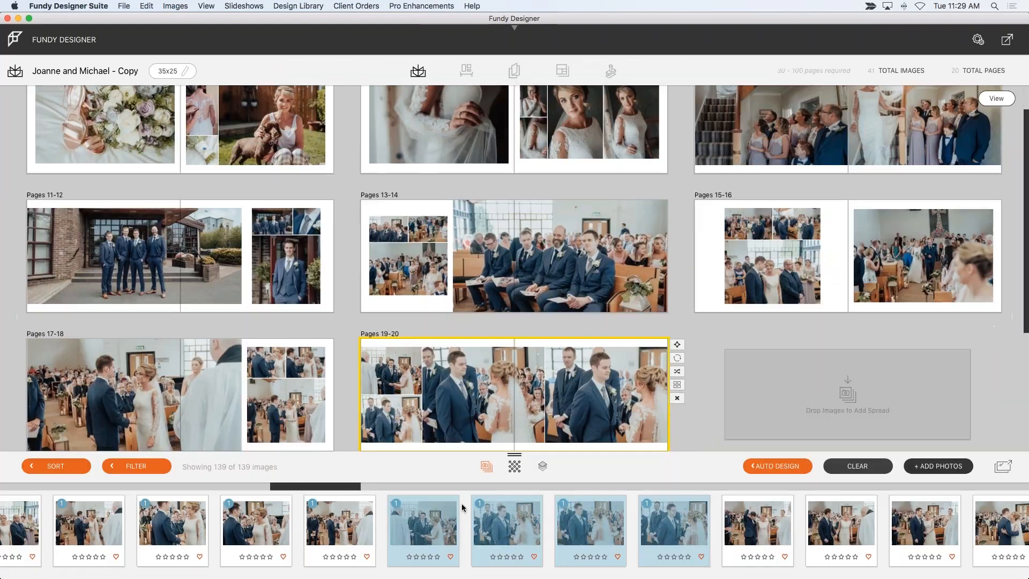
- Apply the layout with one bordered photo on one page and a three-photo group on the other to pages 19-20, and check pages 17-18
left_click(628, 395)
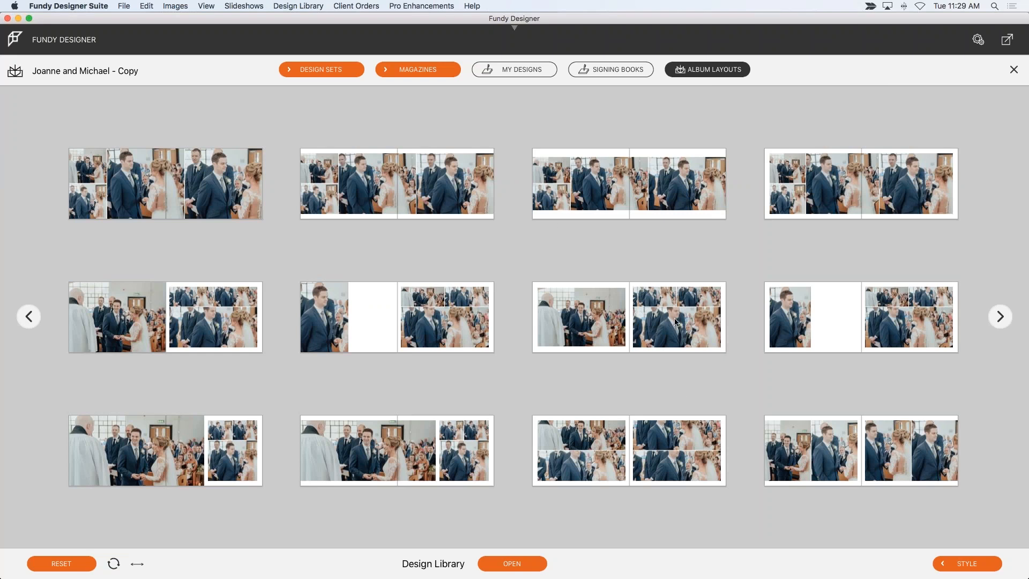
left_click(654, 306)
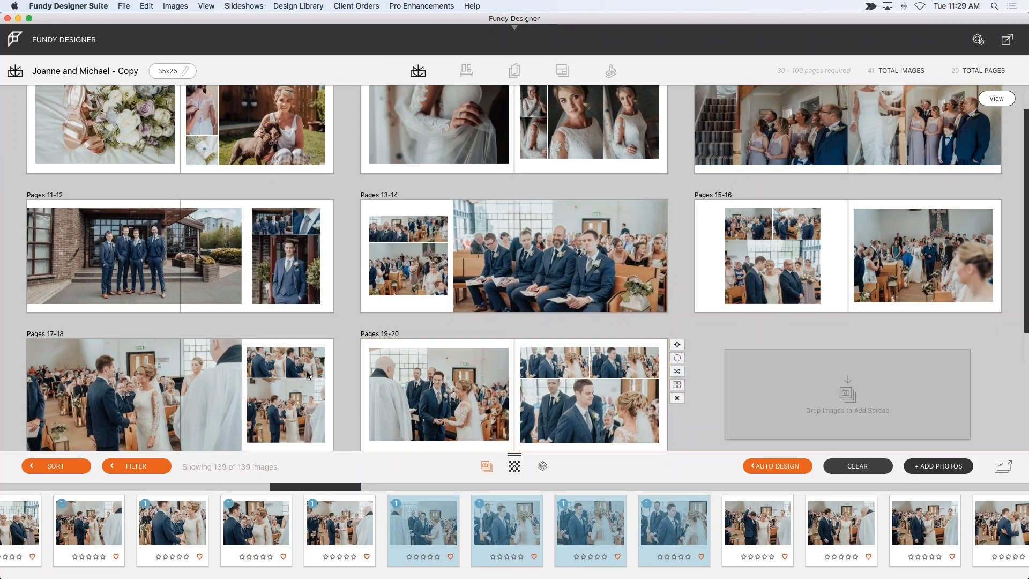
double_click(304, 390)
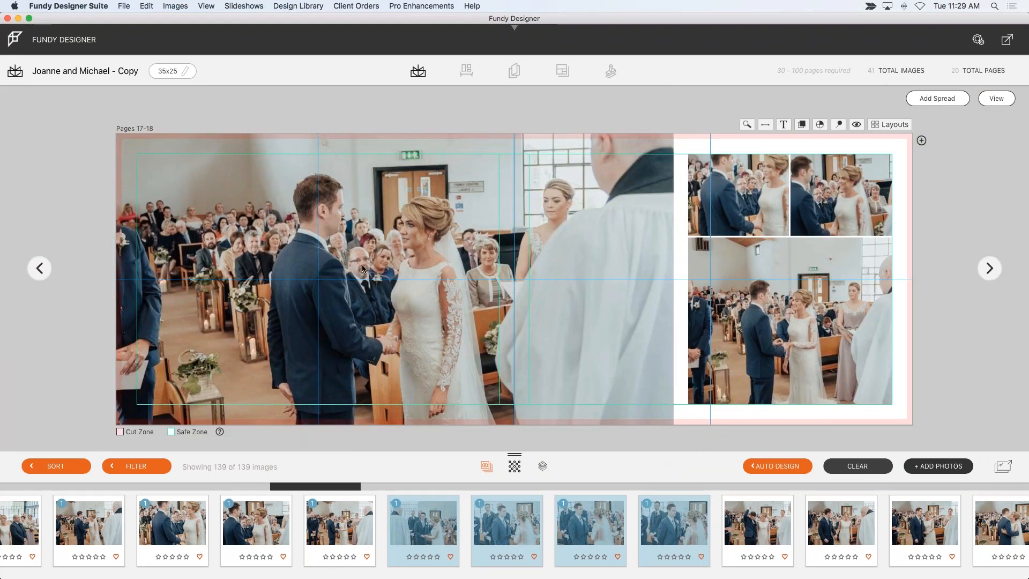
left_click(996, 99)
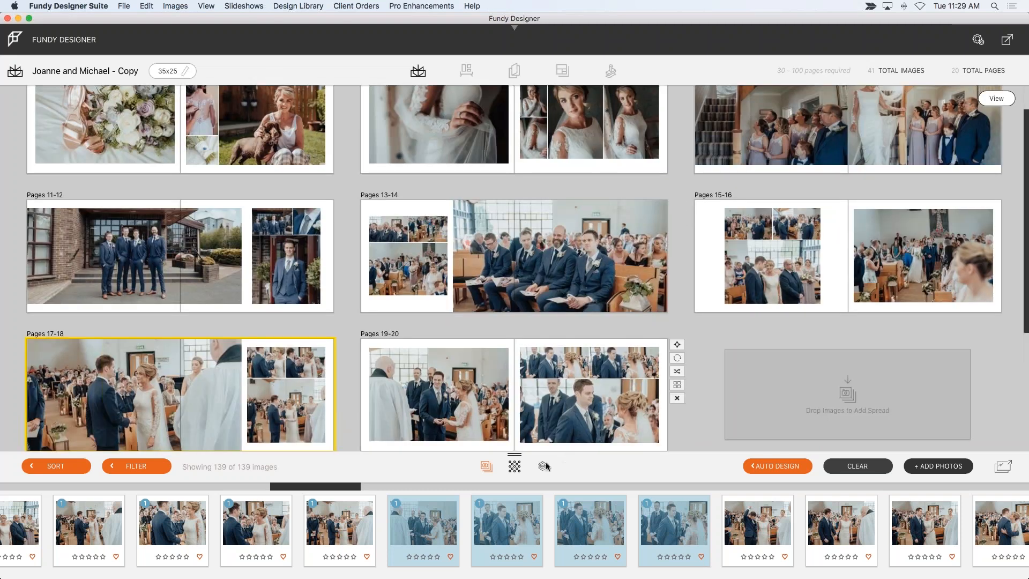
- Create the pages 21-22 spread from the three unused ceremony photos of the smiling couple, ending with their kiss
left_click_drag(357, 491, 392, 493)
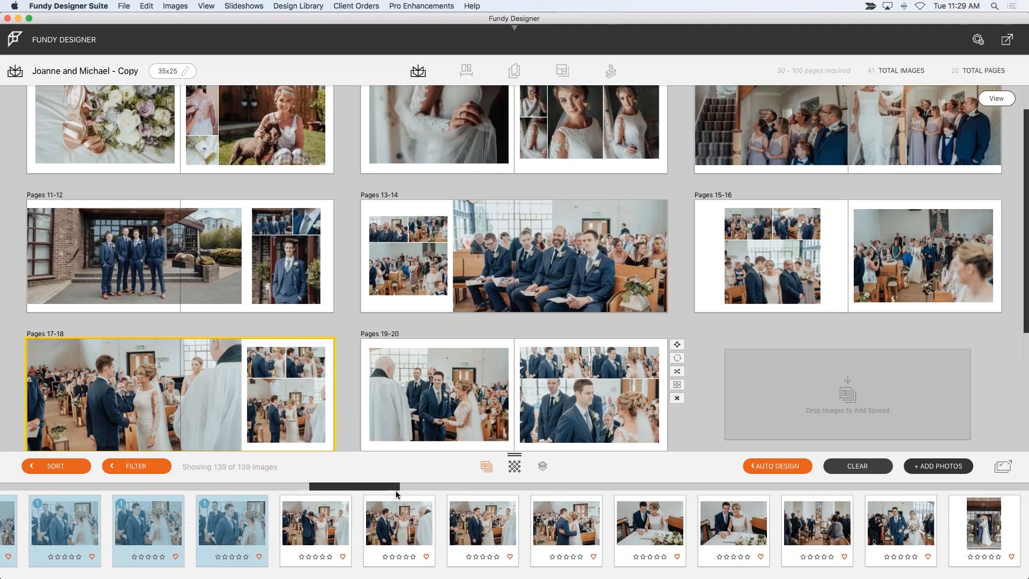
scroll(370, 523, "right", 2)
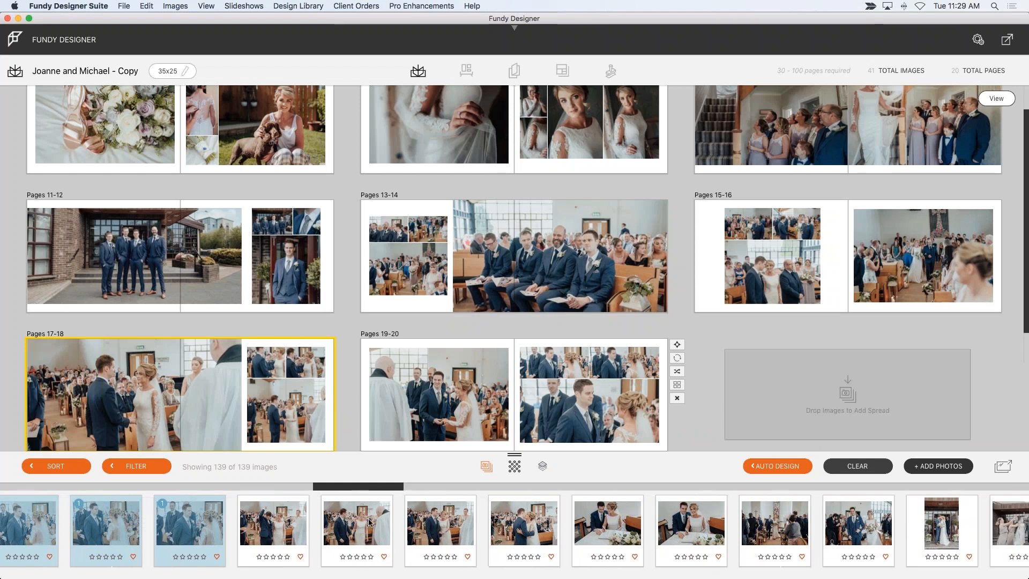
left_click(539, 528, "shift")
left_click_drag(539, 528, 773, 402)
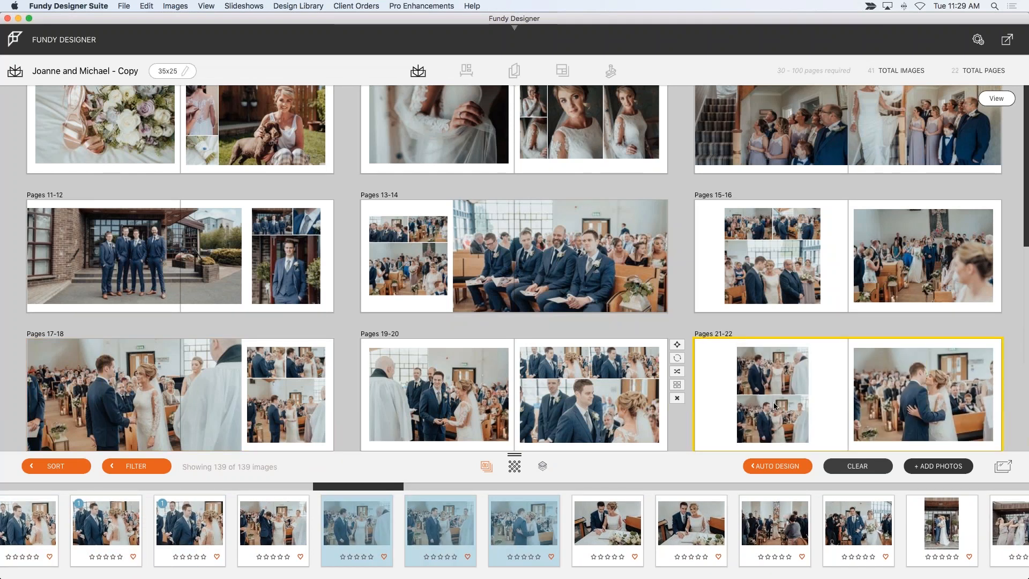
- Lay out pages 21-22 as a full-width row of three equal photos, and shift the middle image so the bride's face clears the gutter
double_click(776, 401)
left_click(889, 125)
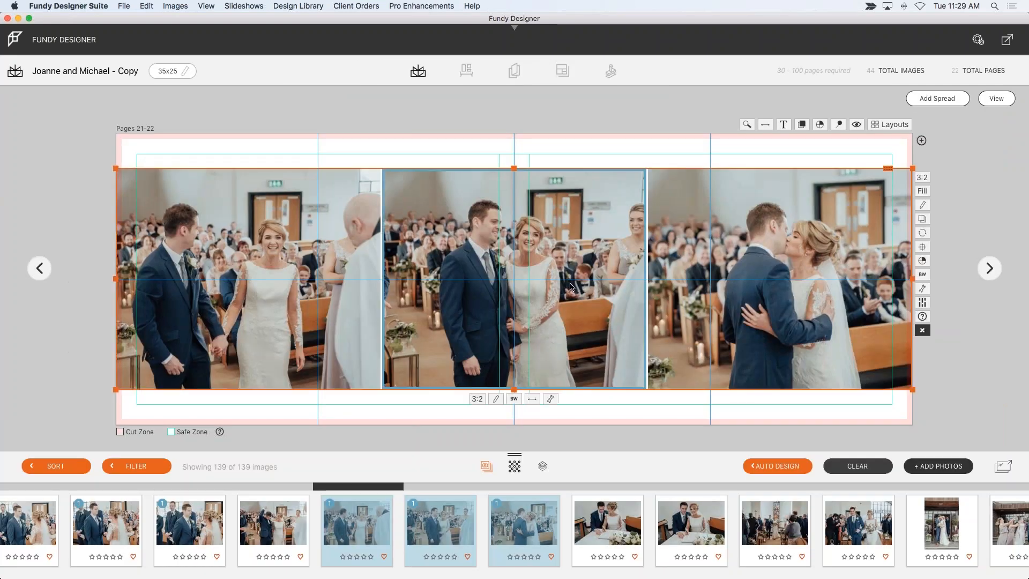
left_click_drag(578, 286, 516, 279)
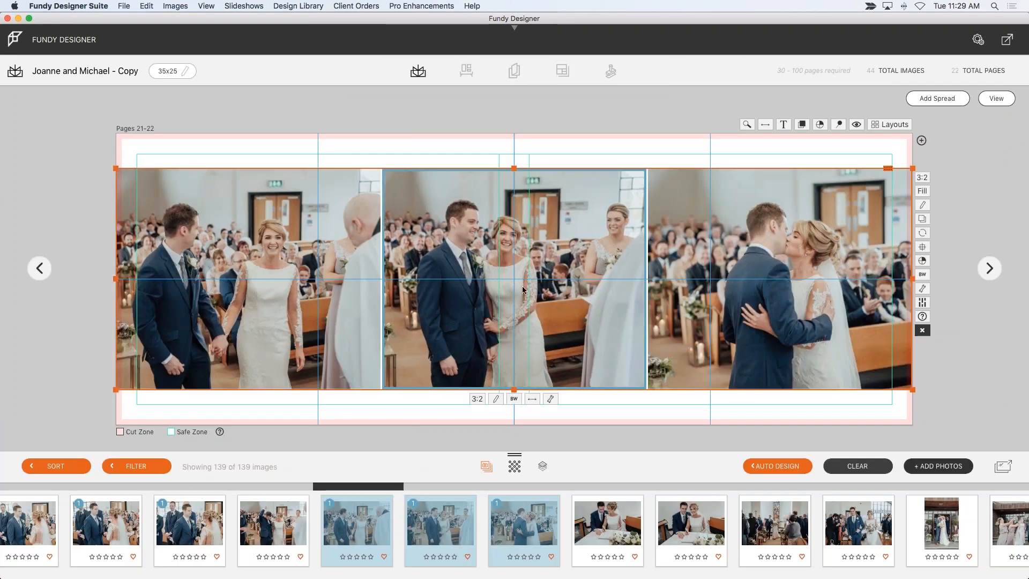
left_click(996, 102)
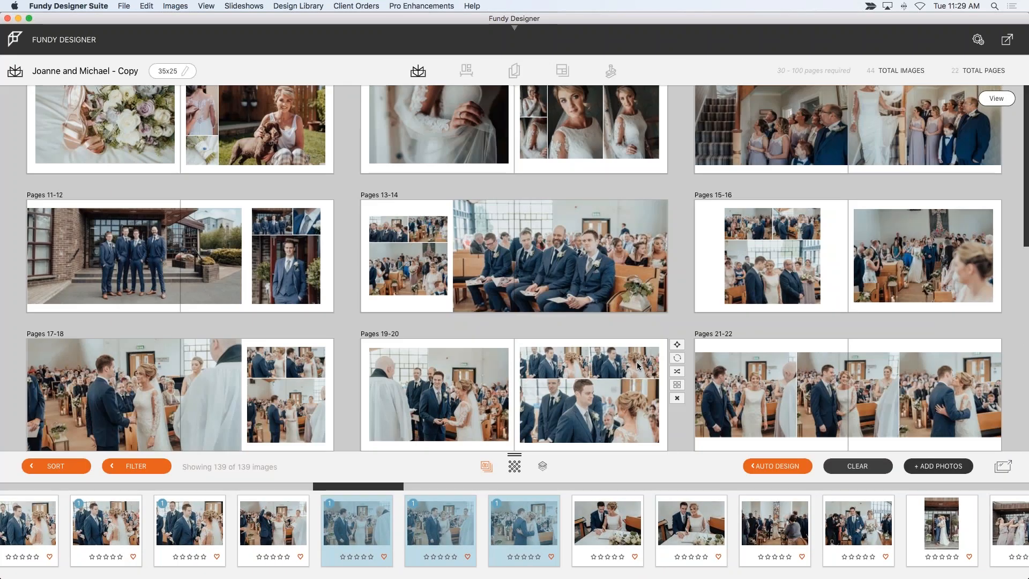
- Review the spreads made so far, from pages 5-6 through pages 21-22, and the next unused photos
scroll(636, 362, "down", 5)
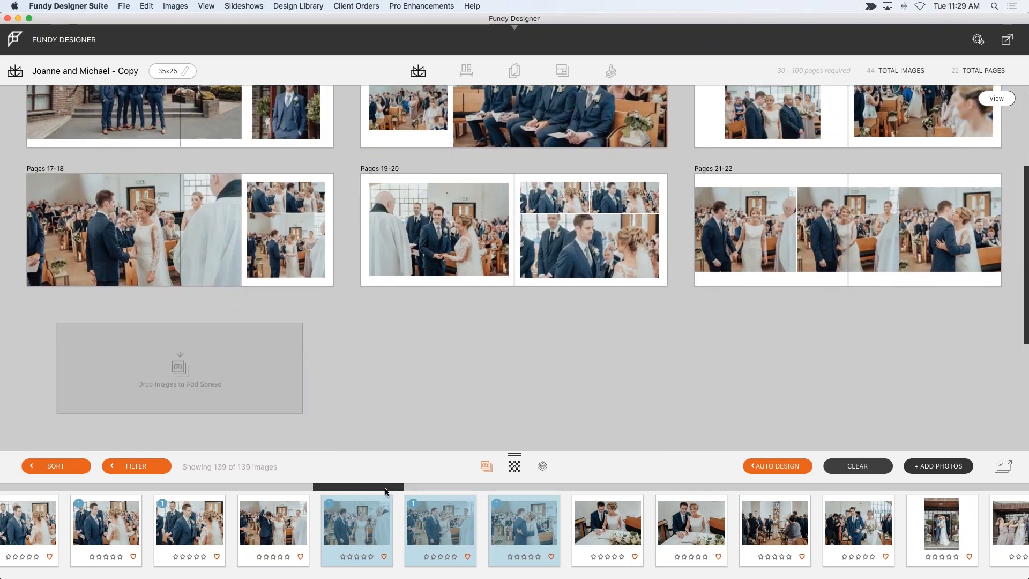
left_click_drag(399, 485, 442, 463)
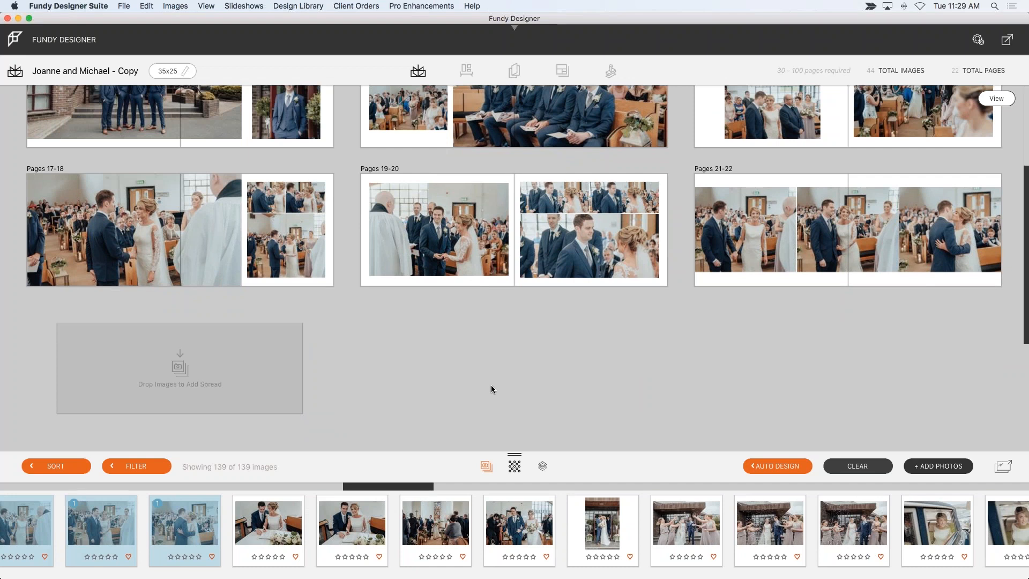
left_click(597, 237)
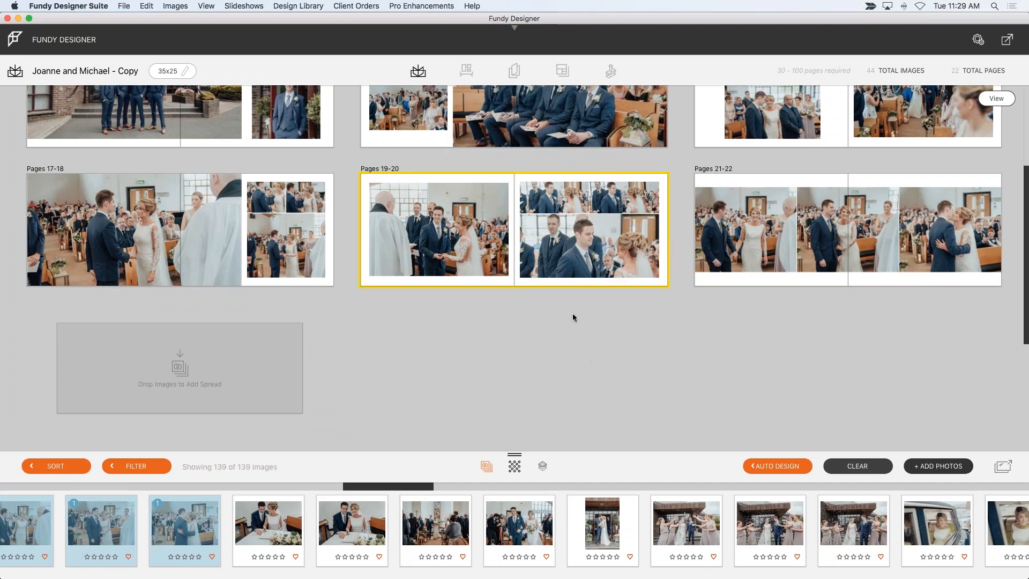
scroll(563, 333, "up", 10)
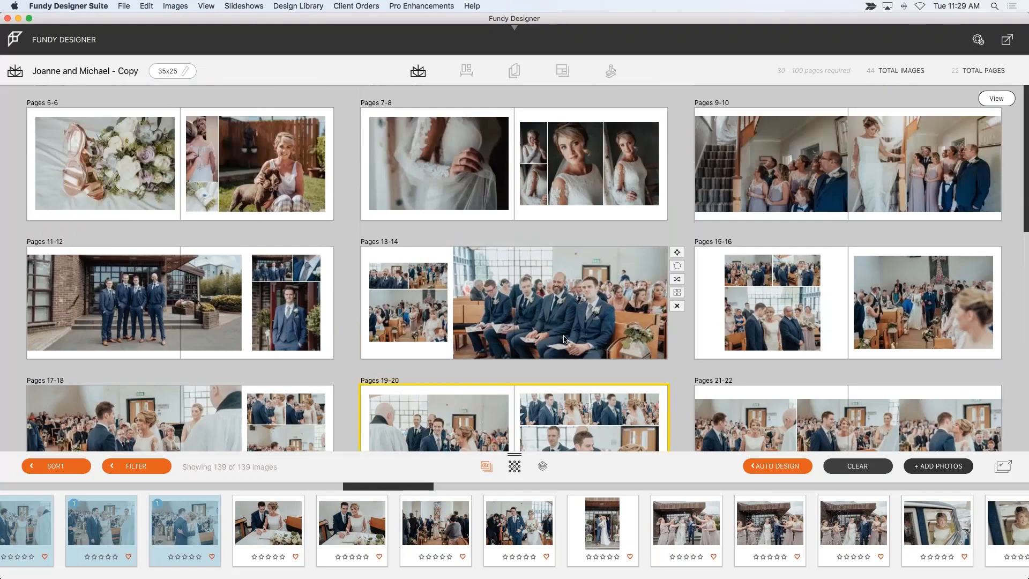
scroll(564, 333, "down", 5)
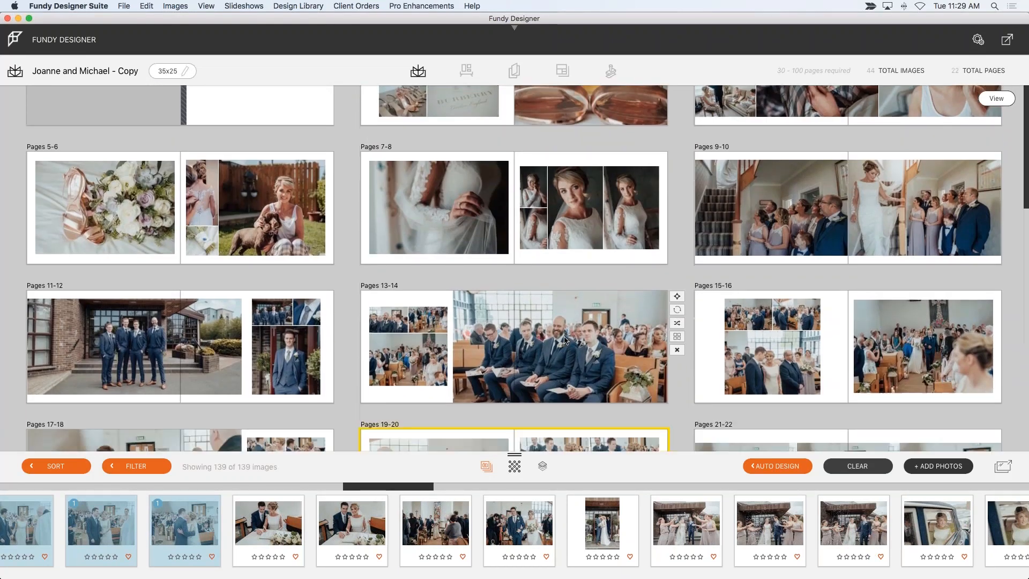
scroll(564, 339, "down", 2)
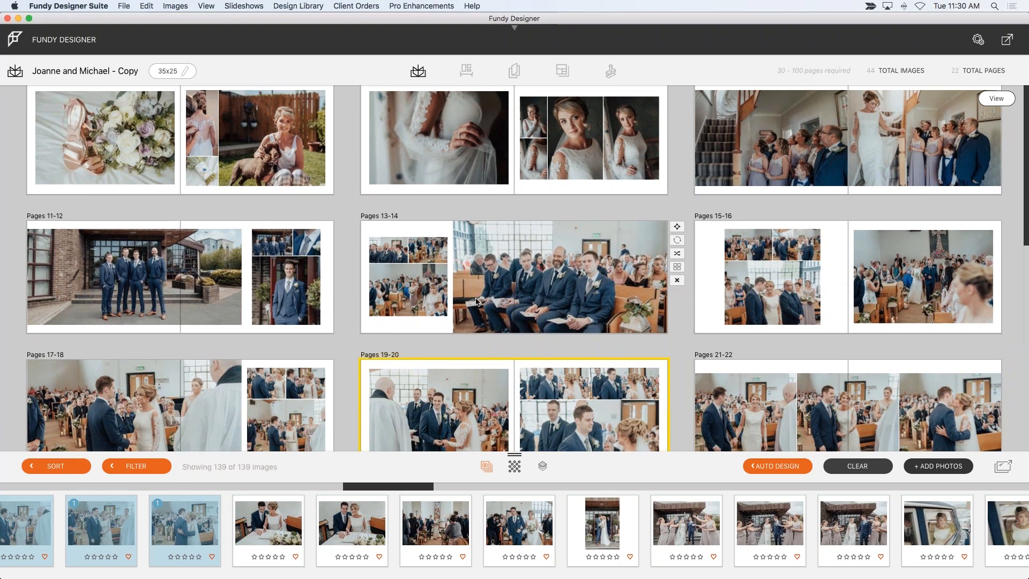
scroll(477, 301, "down", 2)
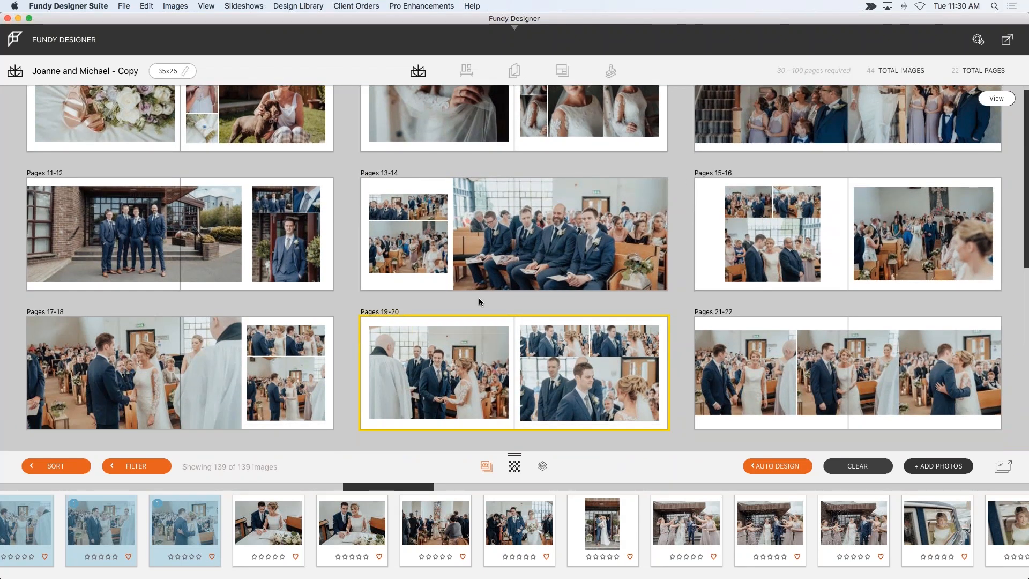
mouse_move(548, 421)
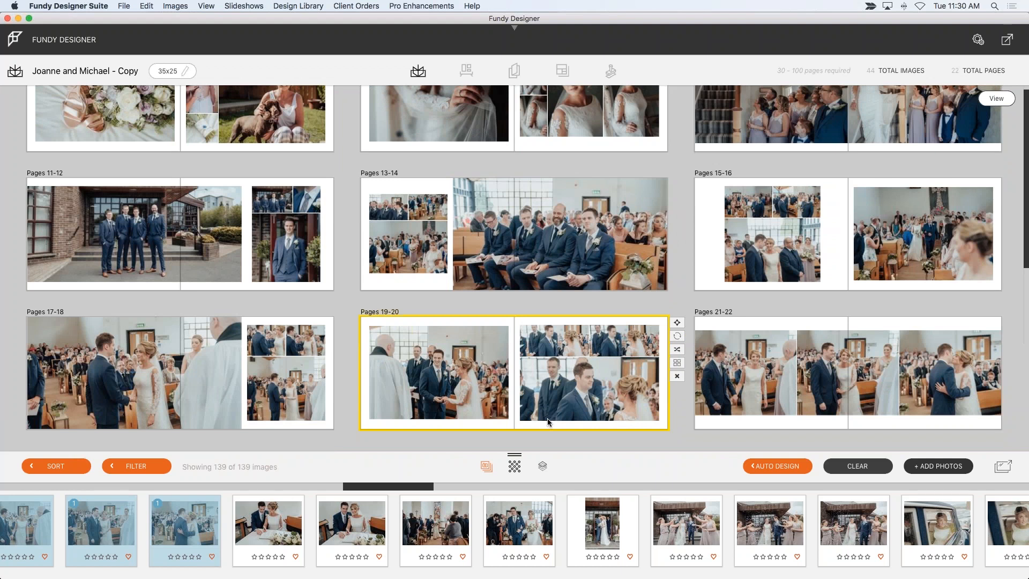
- Create the pages 23-24 spread from the next four photos, starting with the couple signing the register
scroll(547, 421, "down", 5)
left_click(285, 528)
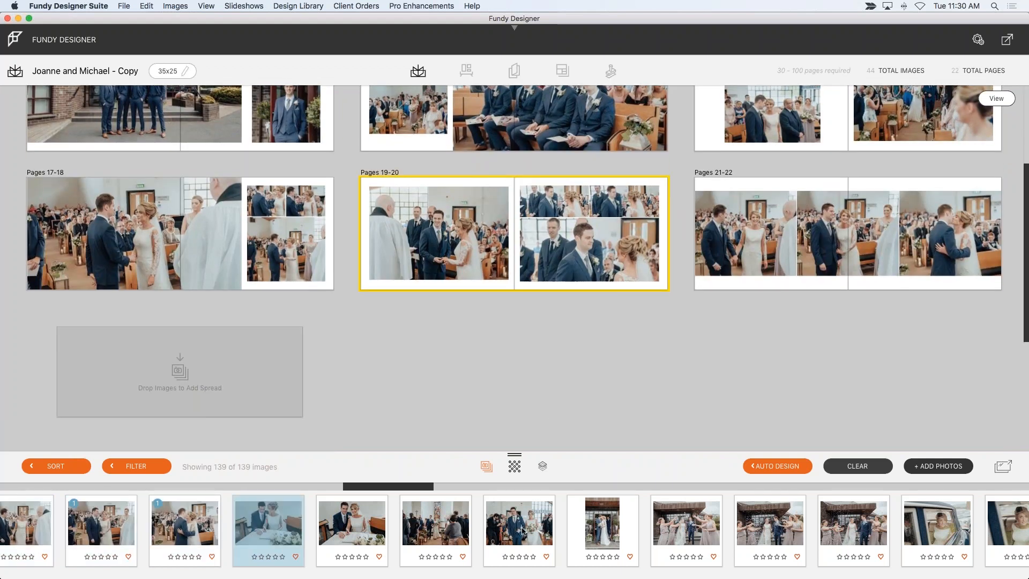
left_click(499, 515, "shift")
left_click_drag(499, 514, 271, 367)
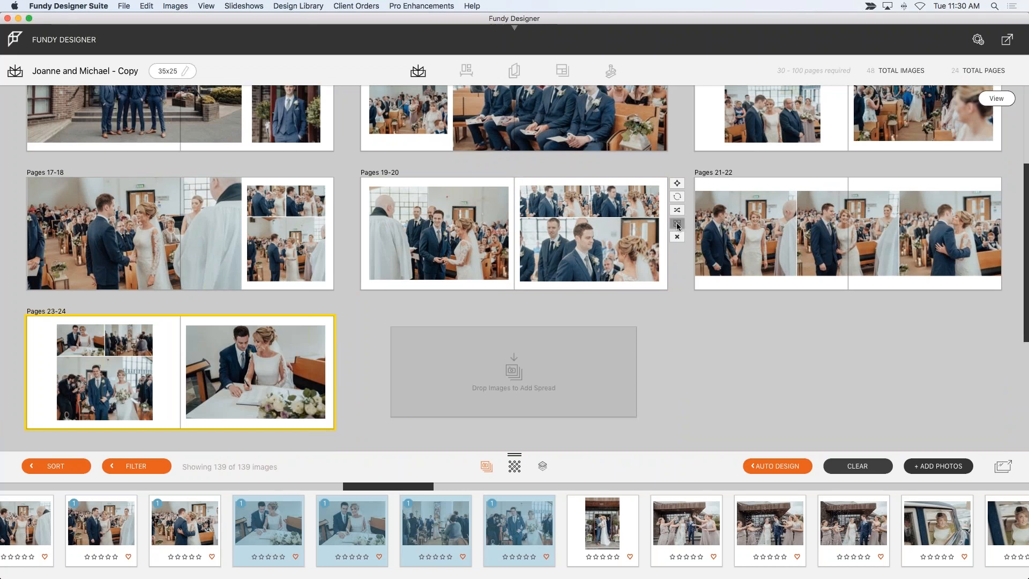
- Apply the layout with one full-bleed page and an inset three-photo group to pages 19-20, and swap the full-bleed photo with the group's largest photo
left_click(676, 224)
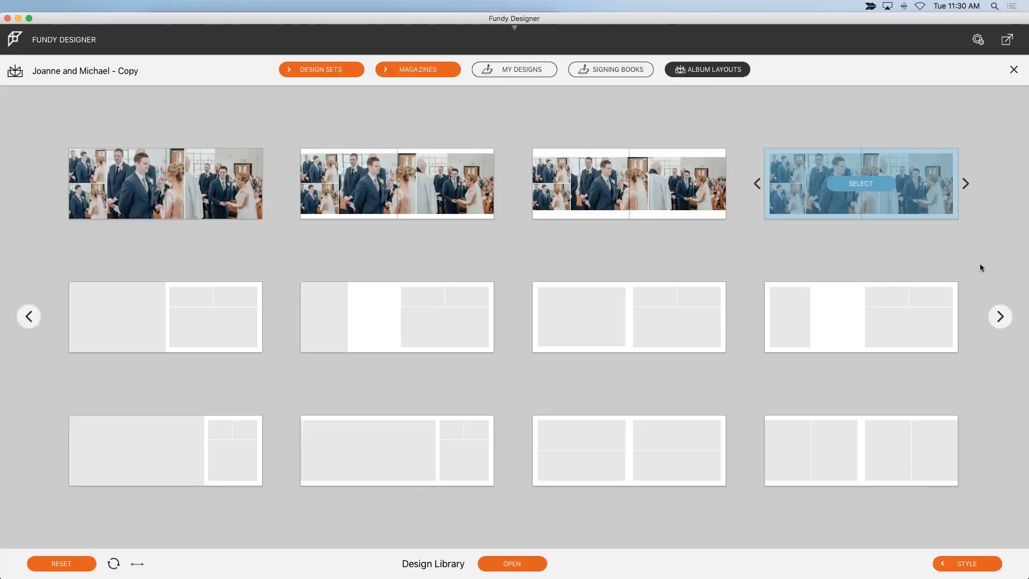
left_click(1001, 317)
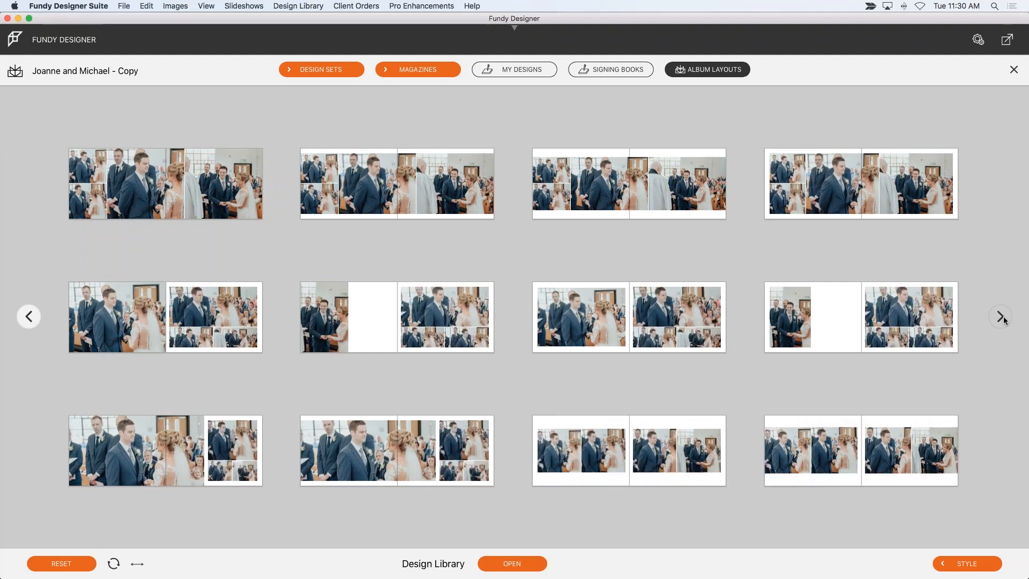
left_click(269, 317)
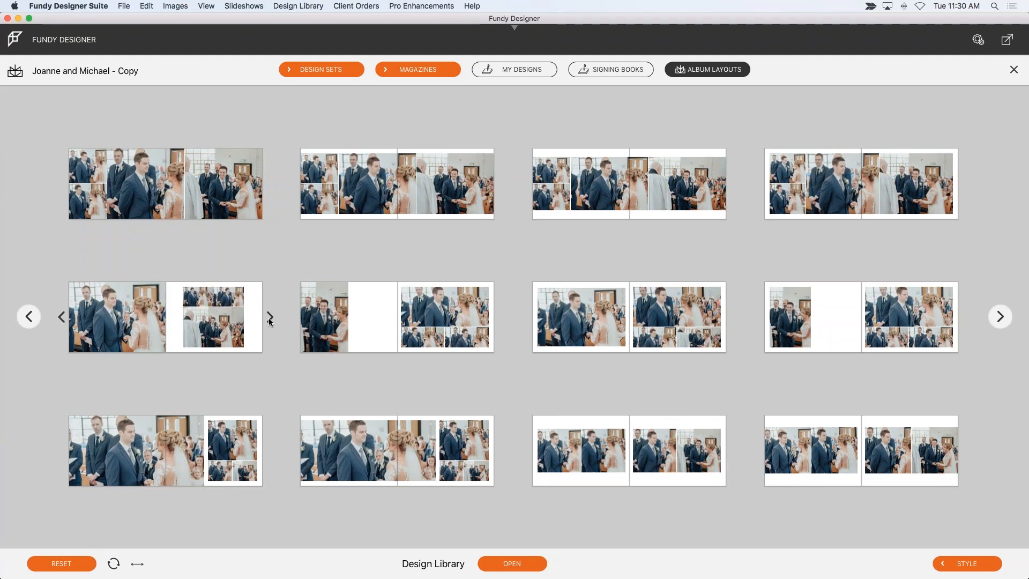
left_click(269, 317)
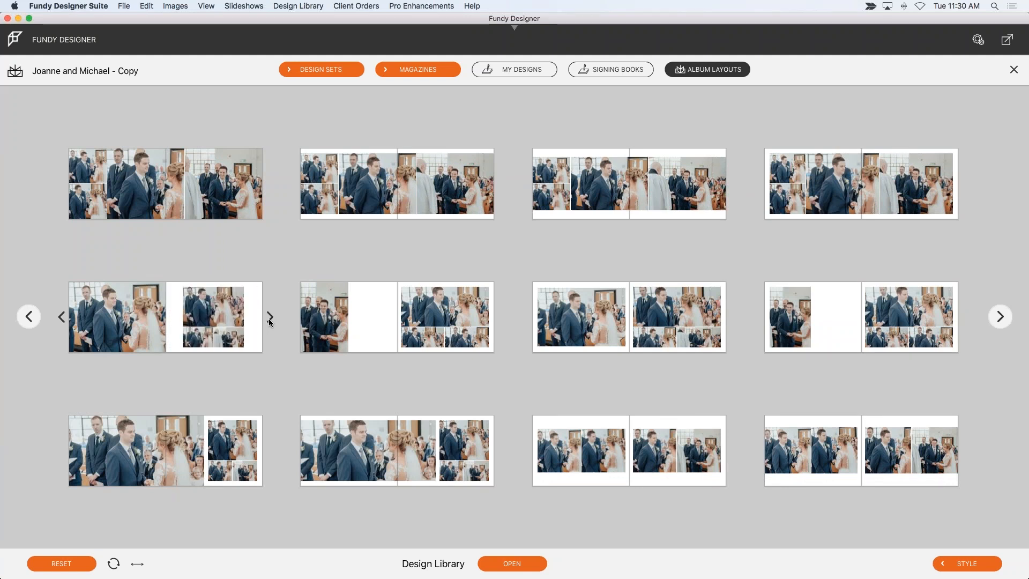
left_click(221, 316)
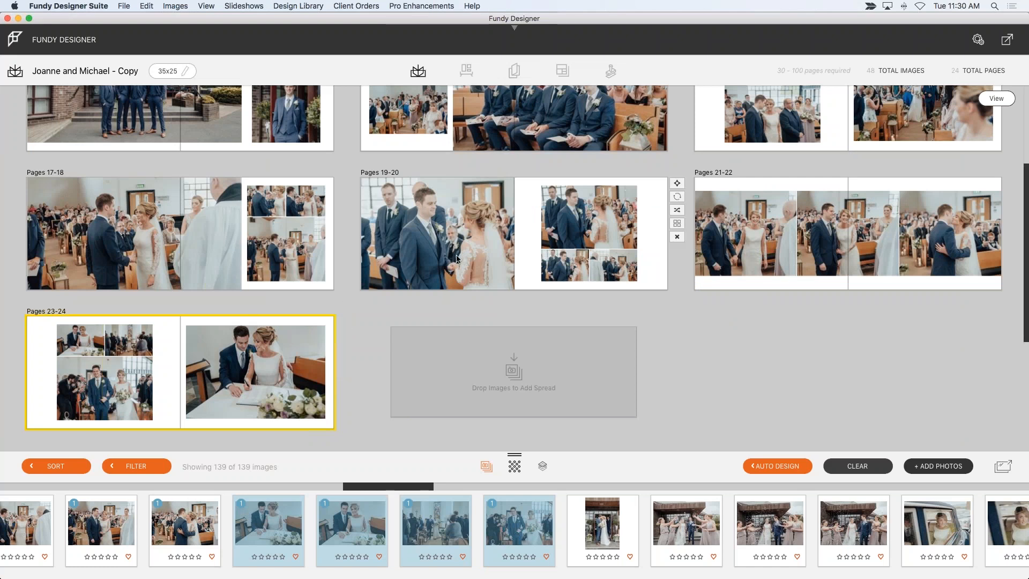
left_click_drag(570, 230, 475, 227)
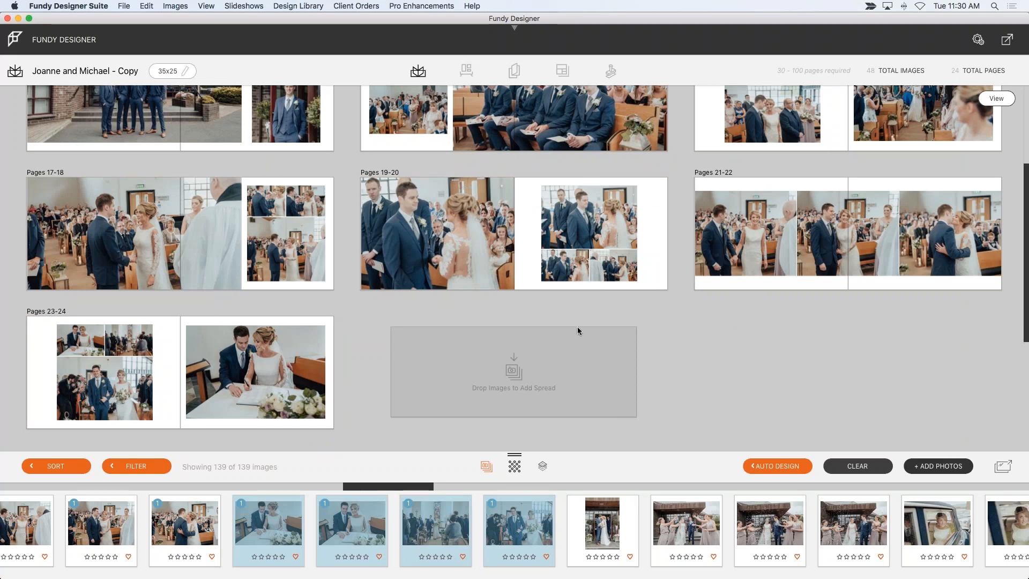
- Set the three-photo group on page 20 to Fill and return to the overview of all spreads
double_click(562, 249)
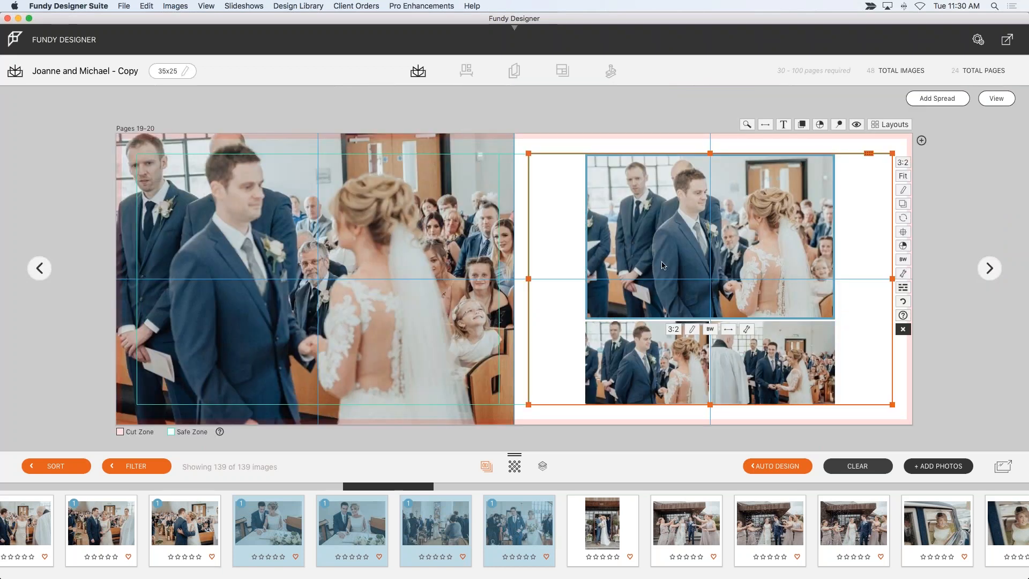
key("f")
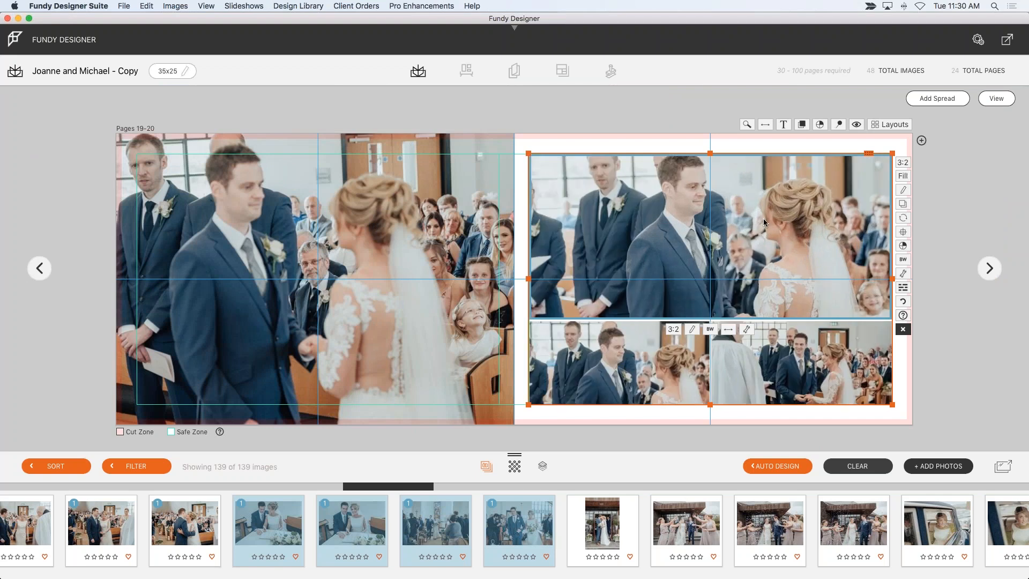
left_click(996, 98)
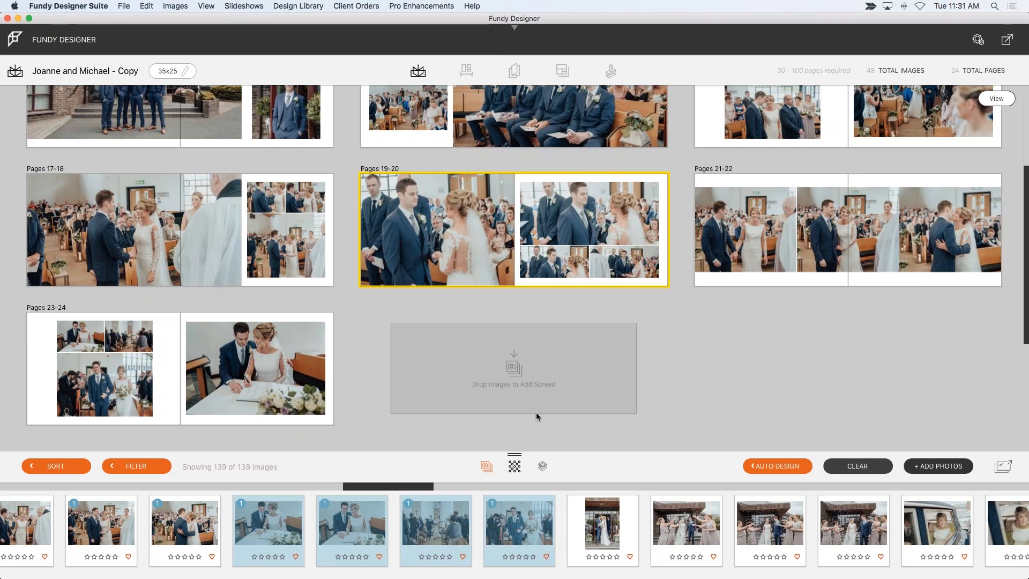
- Convert the three-photo group on pages 19-20 with Black & White 1 and raise its contrast
scroll(536, 413, "up", 2)
mouse_move(510, 315)
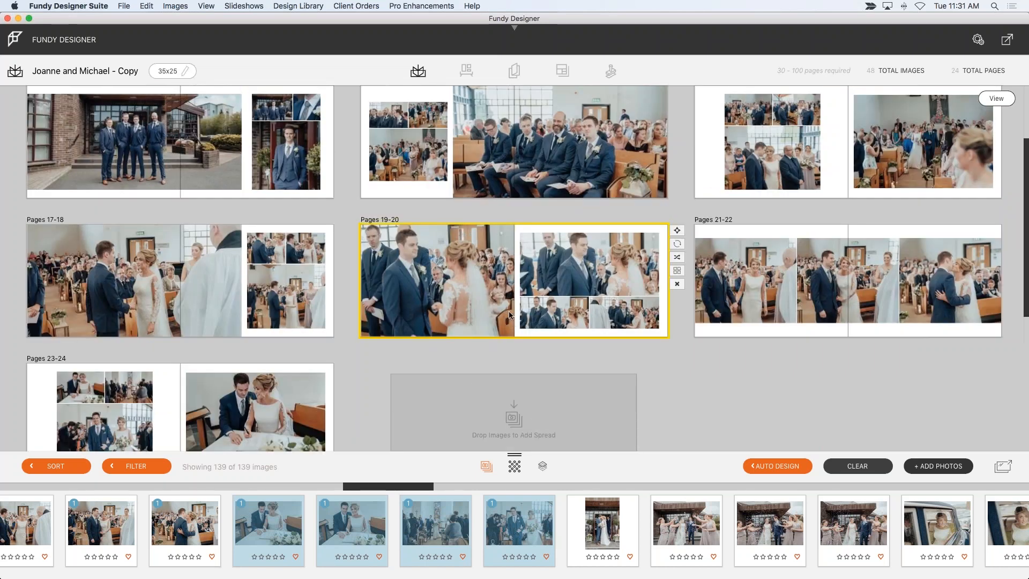
double_click(593, 302)
left_click(794, 256)
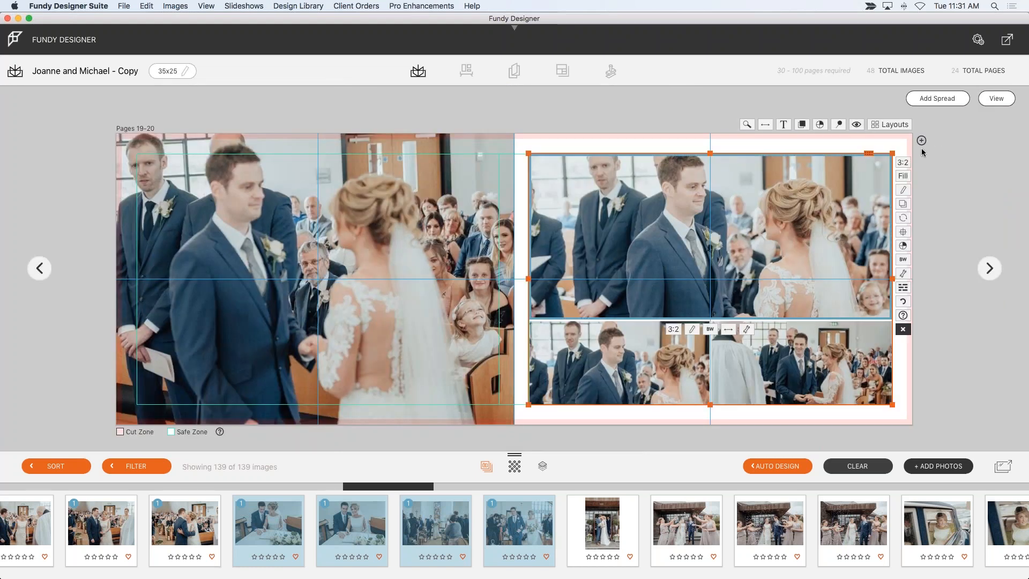
left_click(904, 262)
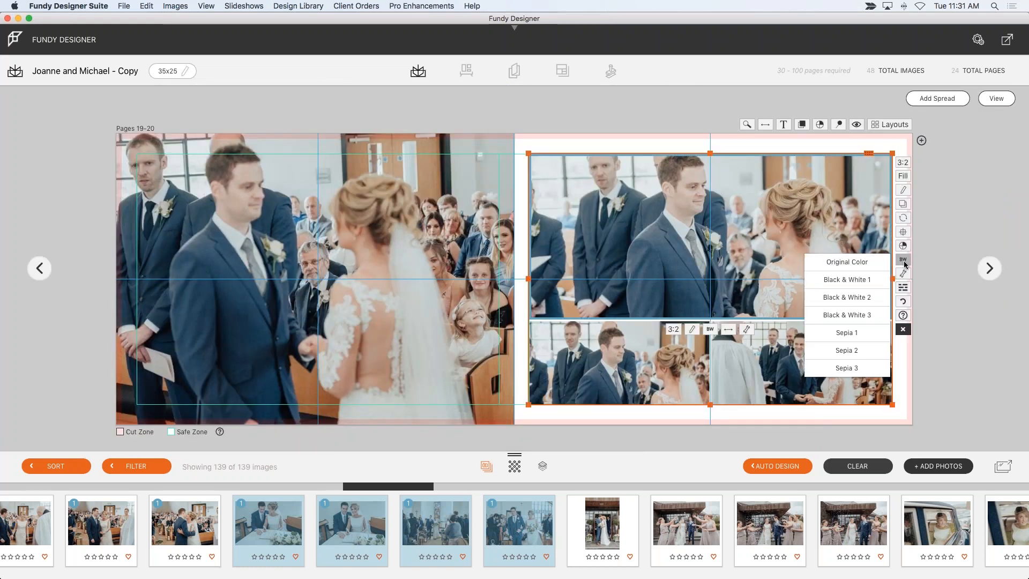
left_click(871, 280)
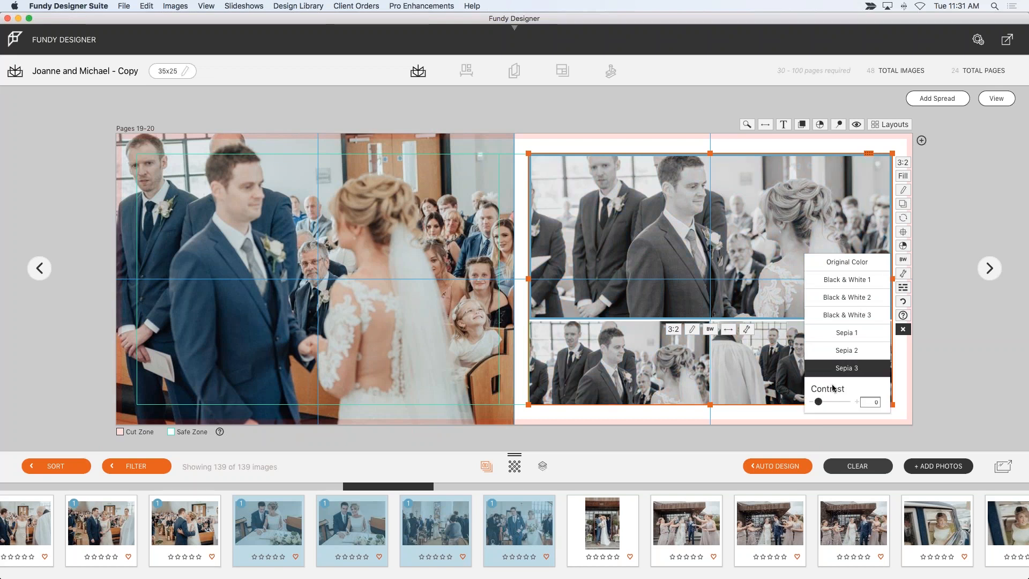
left_click_drag(818, 403, 831, 403)
- Convert the full-bleed photo on page 19 to black and white, raise its contrast, and return to the overview of all spreads
left_click(493, 252)
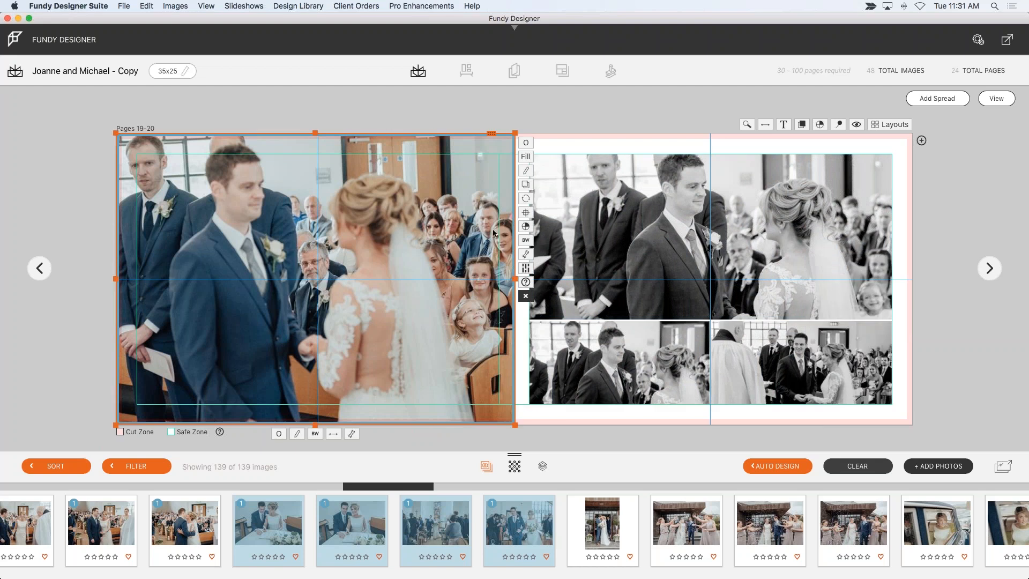
left_click(525, 241)
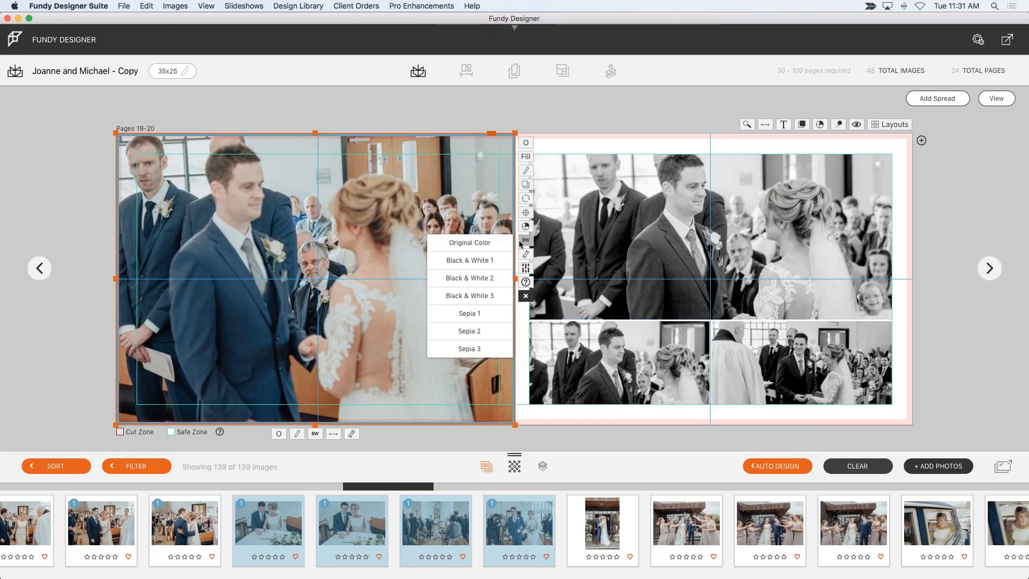
left_click(492, 330)
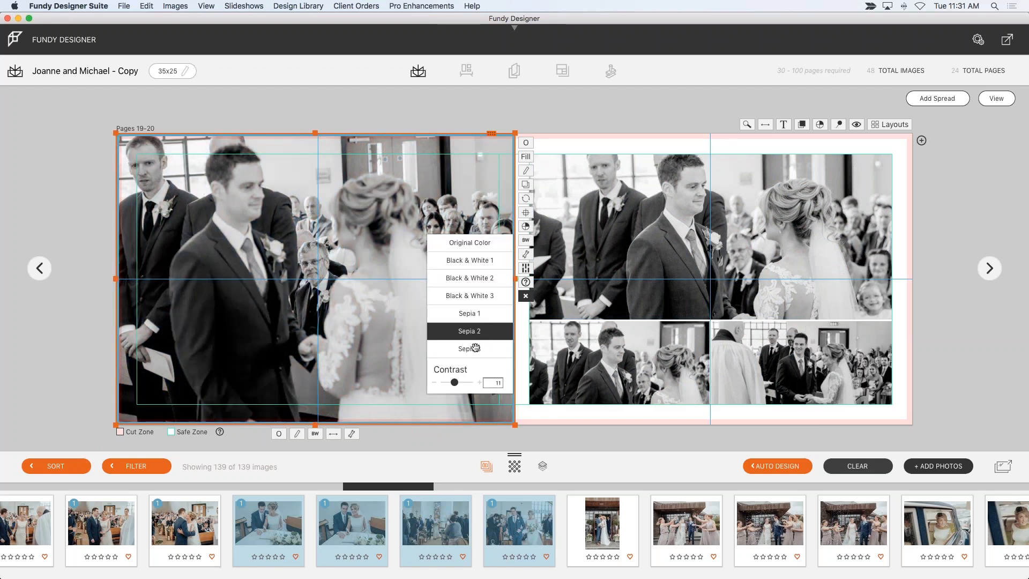
left_click(603, 122)
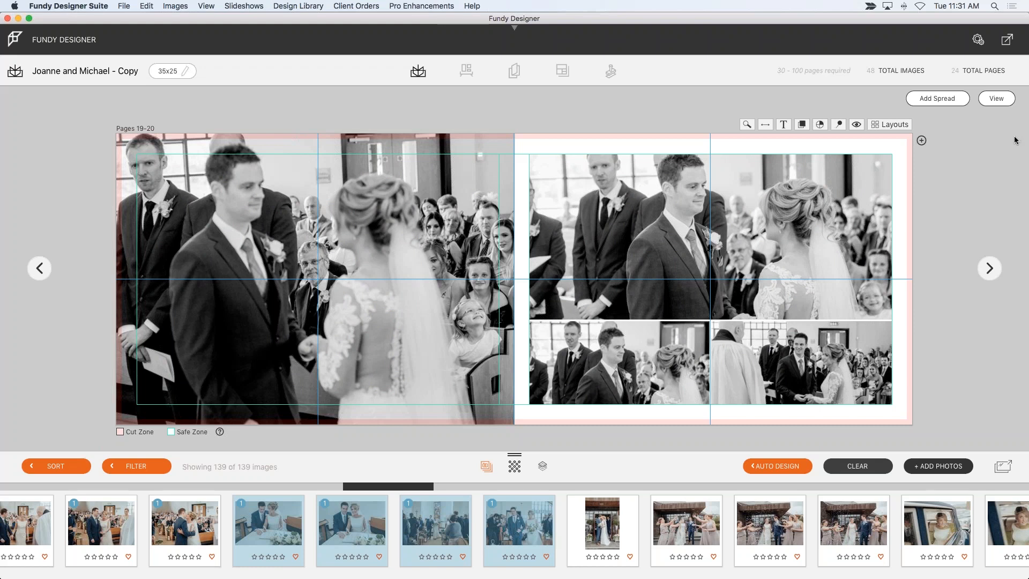
left_click(996, 98)
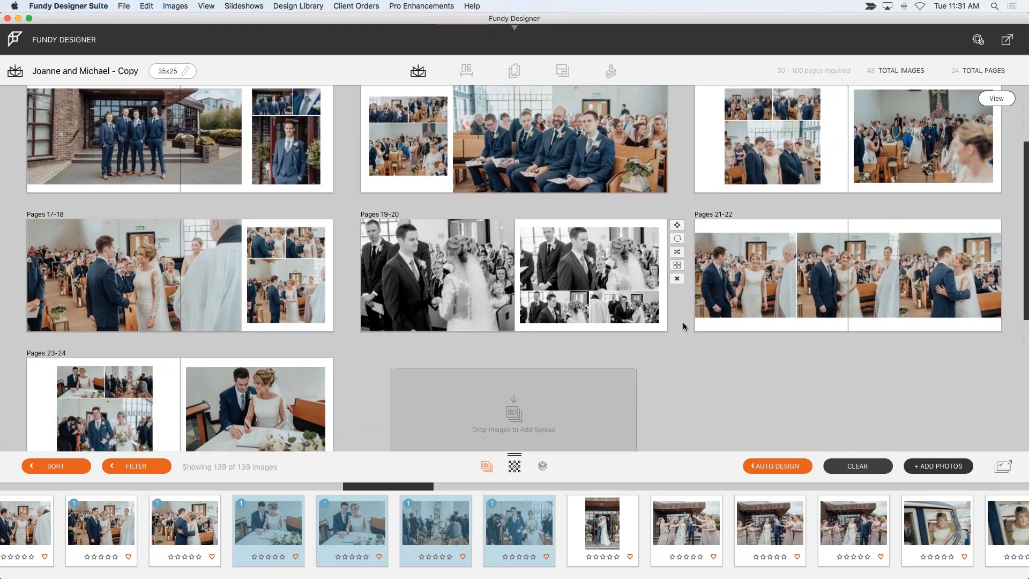
- Find the unused portrait of the couple embracing beside the tree and open it in the large image viewer
scroll(683, 323, "down", 2)
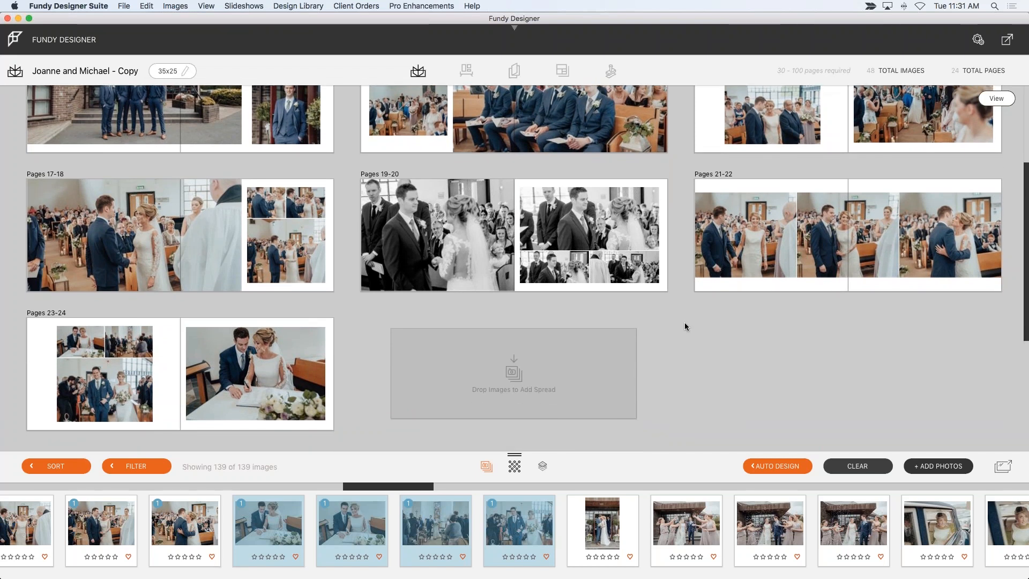
scroll(685, 324, "down", 1)
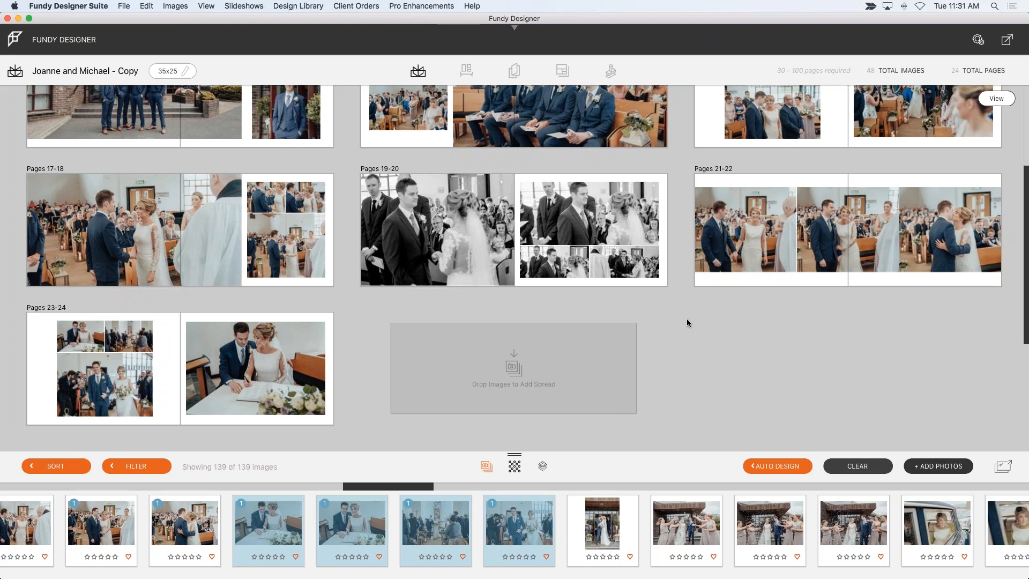
left_click(588, 485)
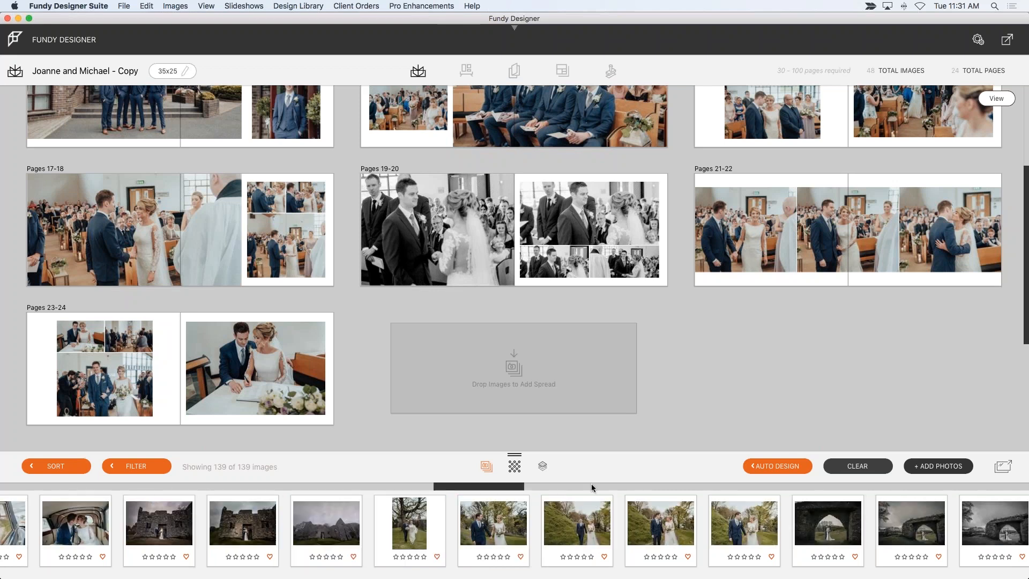
left_click(591, 486)
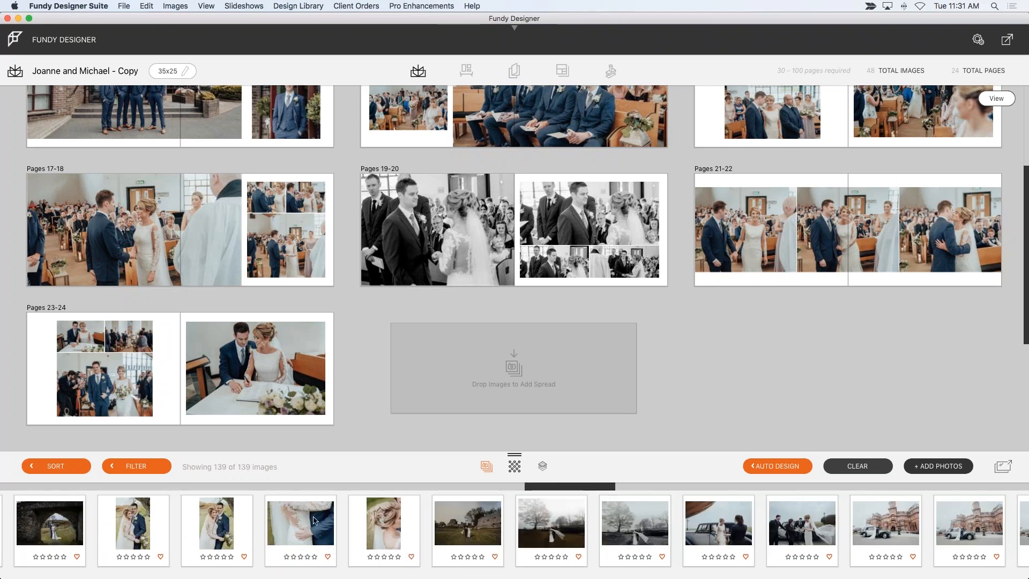
double_click(145, 524)
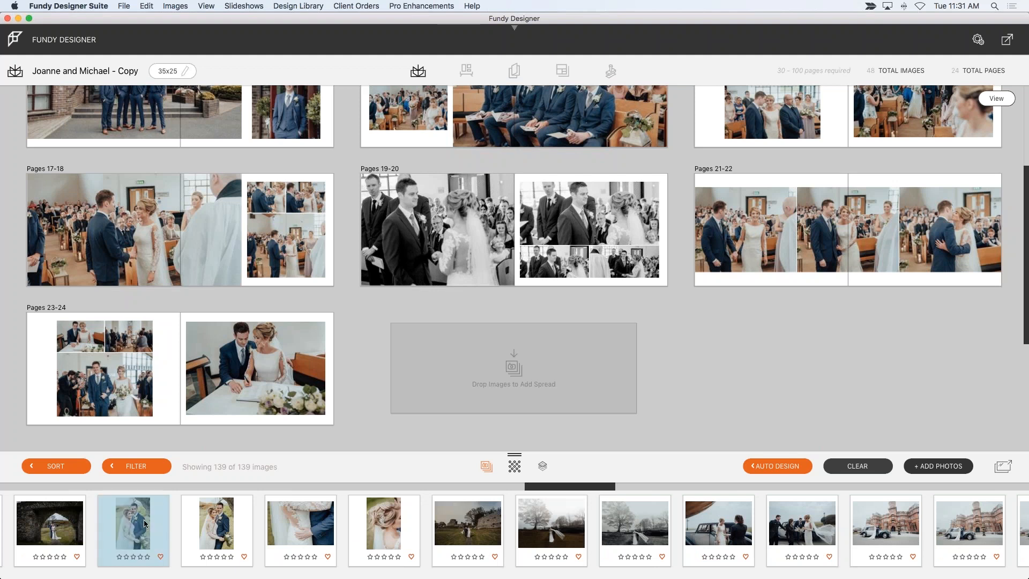
left_click_drag(464, 435, 408, 448)
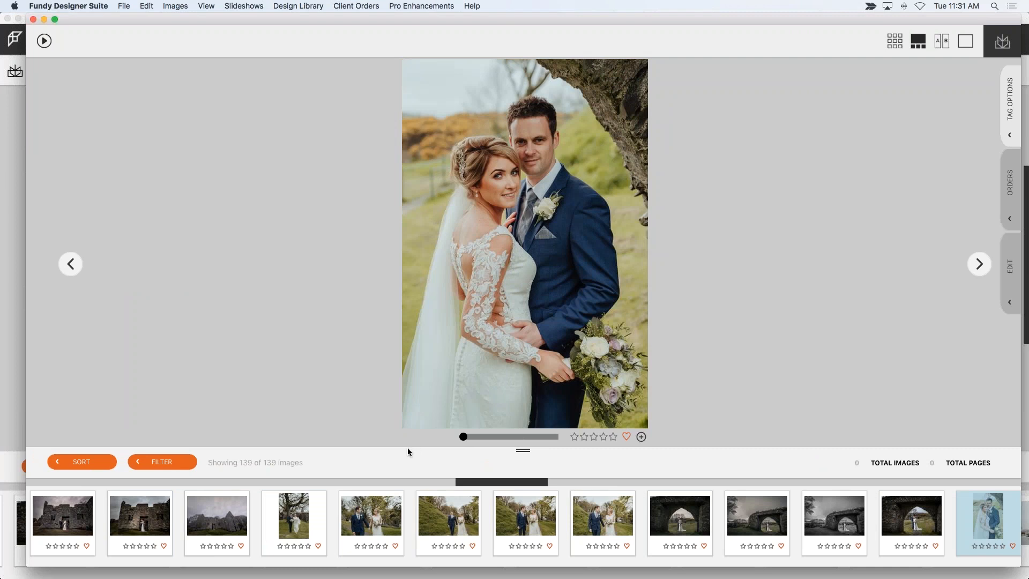
- View the photo of the bride having her makeup applied, magnify her face fully, and show the image editing options
left_click_drag(482, 484, 396, 484)
left_click_drag(323, 477, 121, 465)
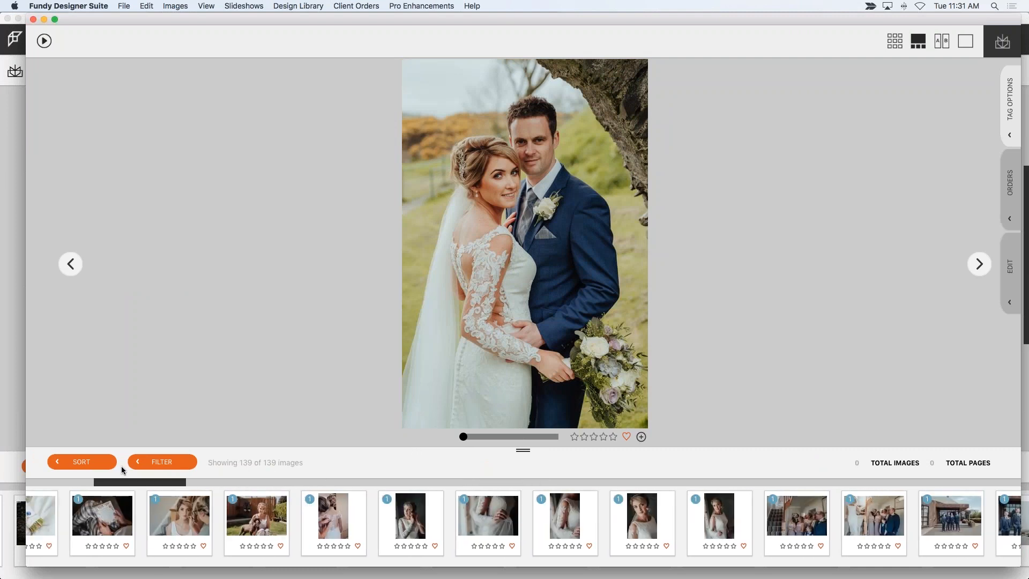
left_click(190, 516)
left_click_drag(622, 439, 708, 442)
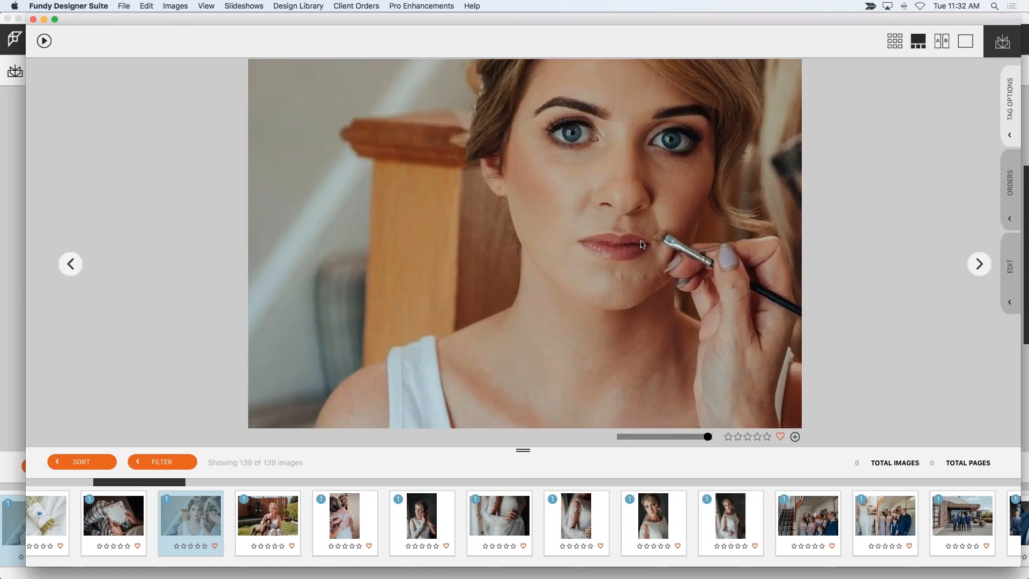
left_click(1011, 268)
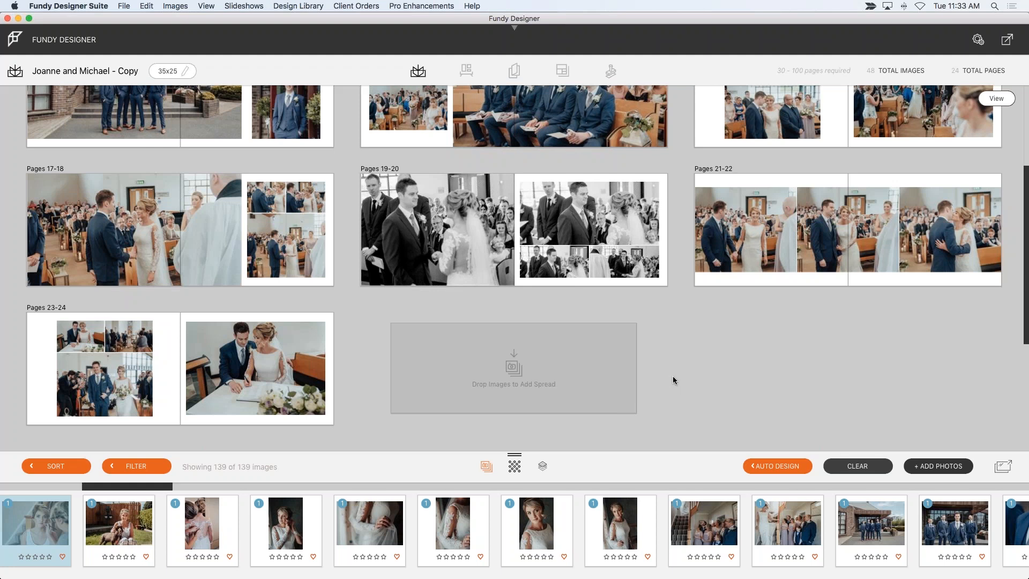
- Retouch the close-up portrait of the bride in her lace dress with the Perfectly Clear Full Coverage preset and update the image
left_click(540, 534)
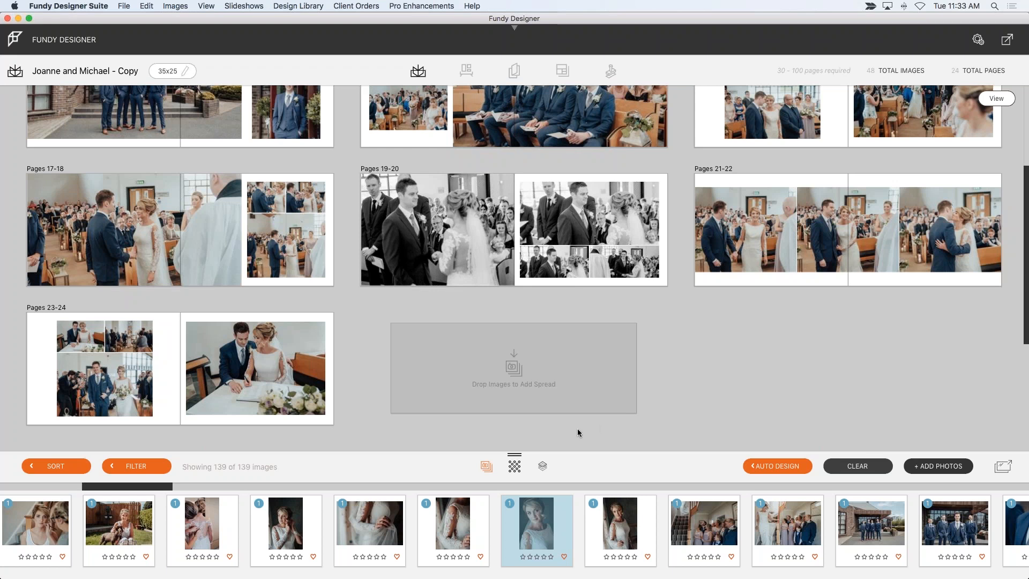
double_click(553, 519)
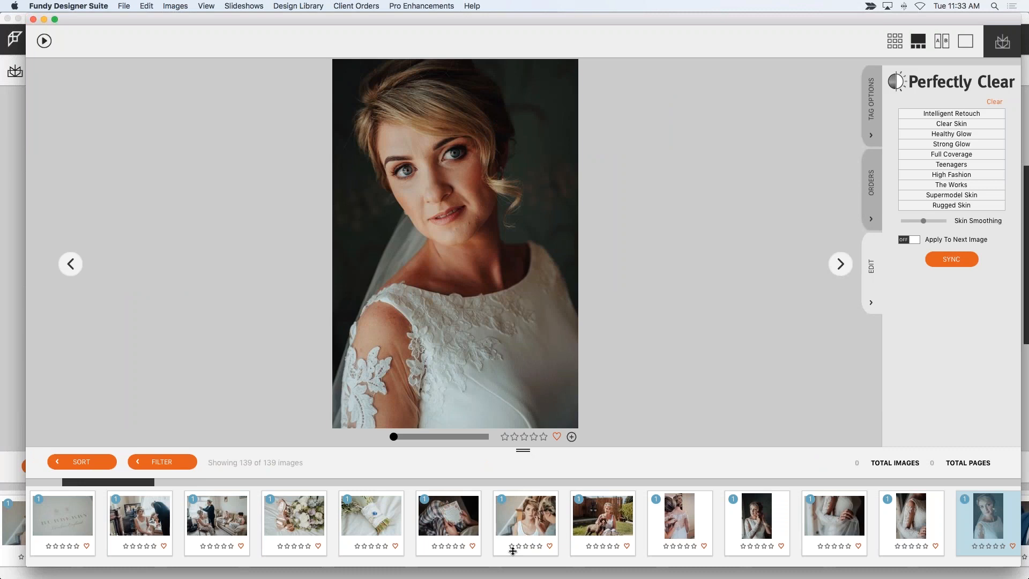
left_click_drag(520, 450, 513, 551)
left_click_drag(423, 526, 451, 525)
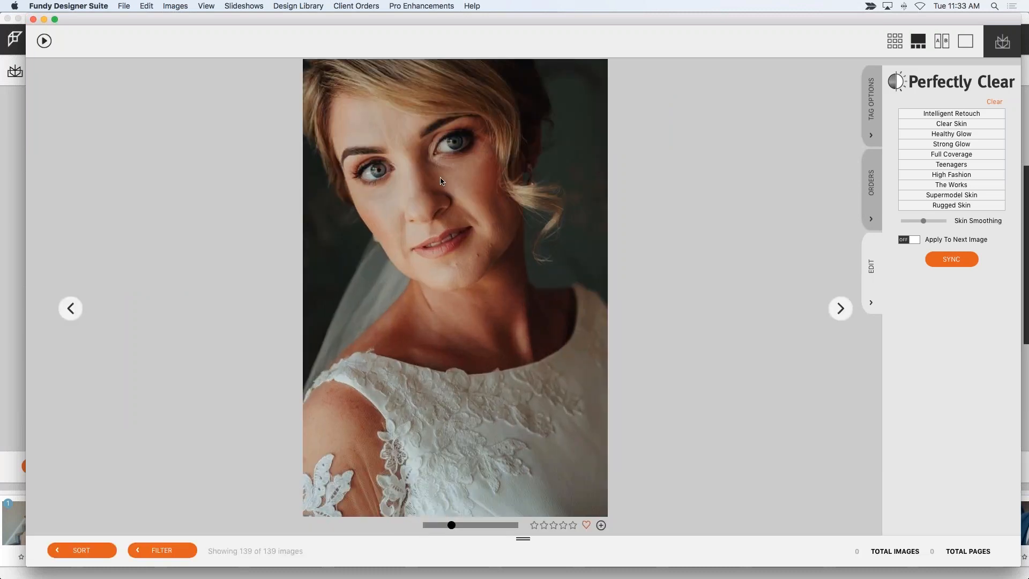
left_click(957, 155)
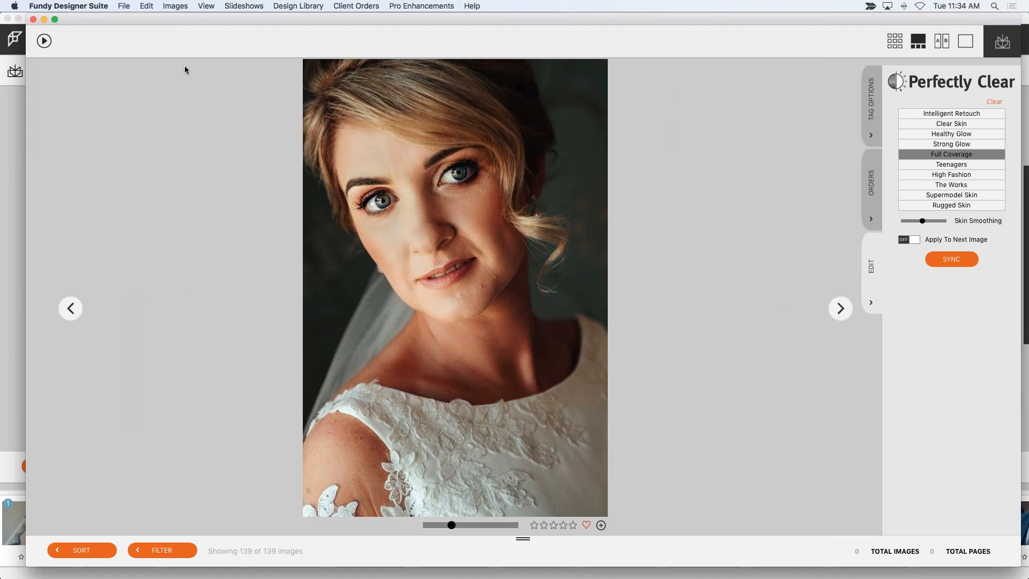
left_click(33, 19)
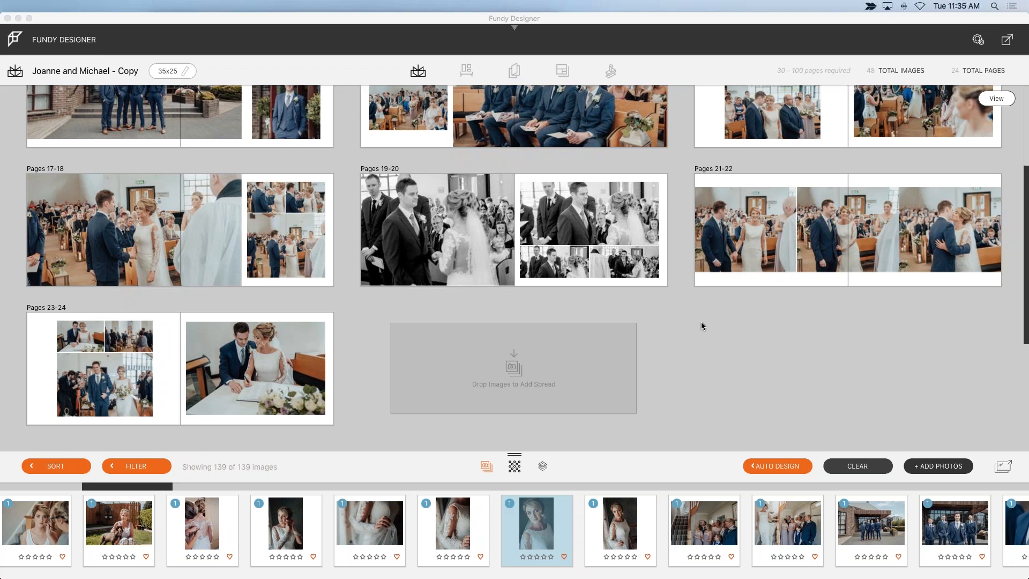
right_click(541, 516)
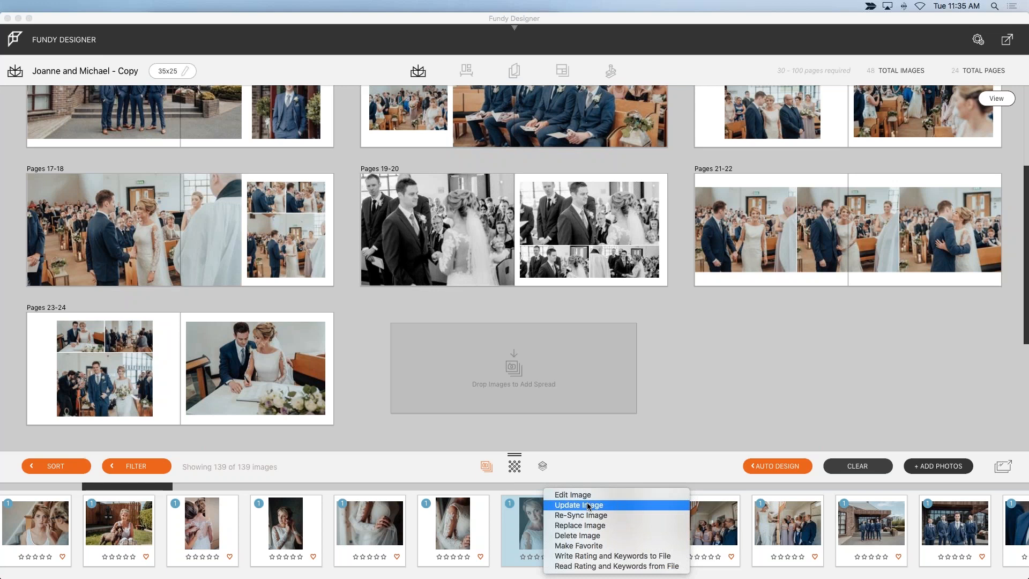
left_click(587, 505)
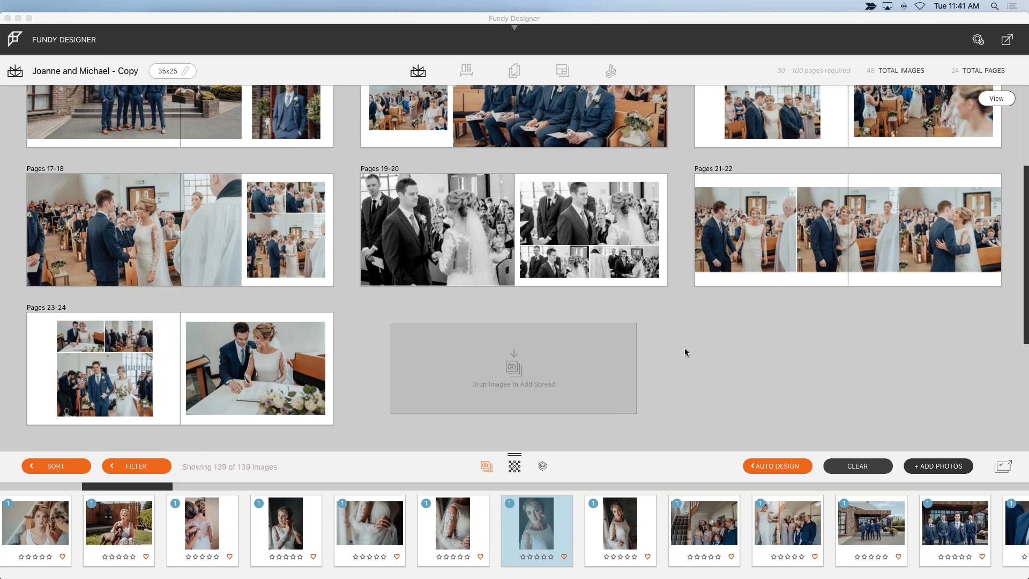
- Switch to the wall art designs and create a new room using the dining table and chairs background
left_click(465, 71)
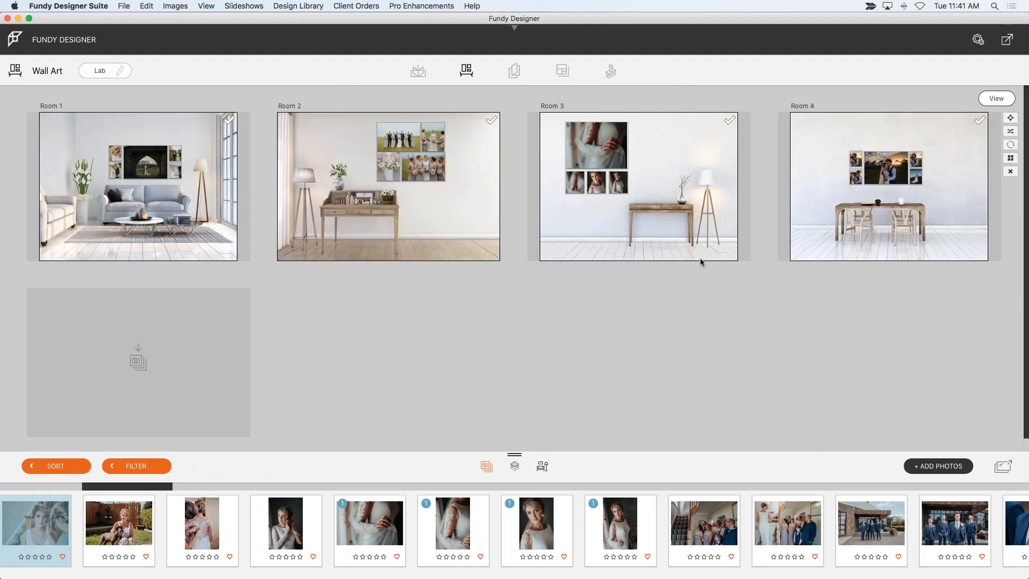
left_click(541, 471)
mouse_move(379, 488)
left_mouse_down()
mouse_move(572, 500)
mouse_move(364, 489)
left_mouse_up()
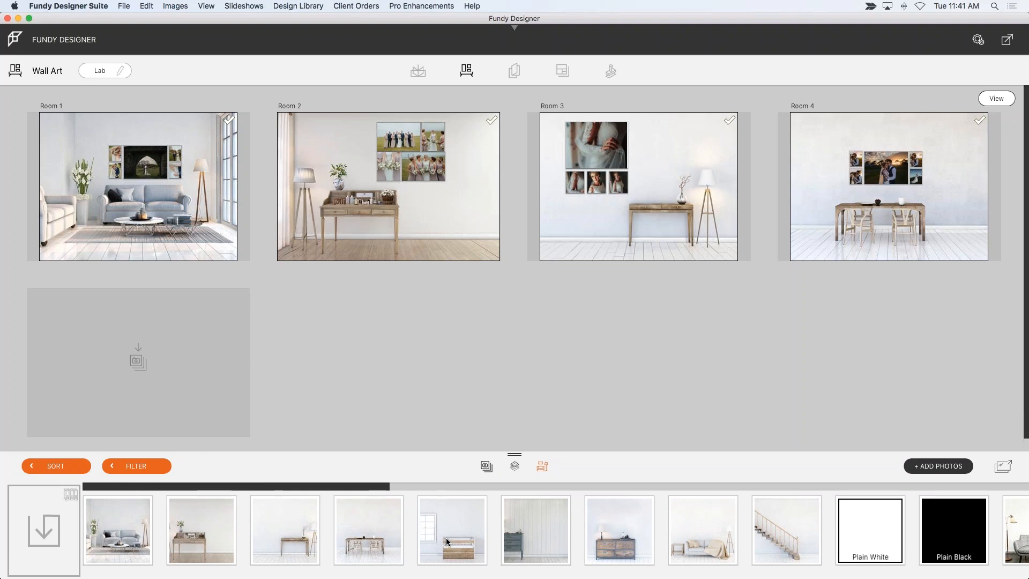
left_click_drag(388, 530, 194, 381)
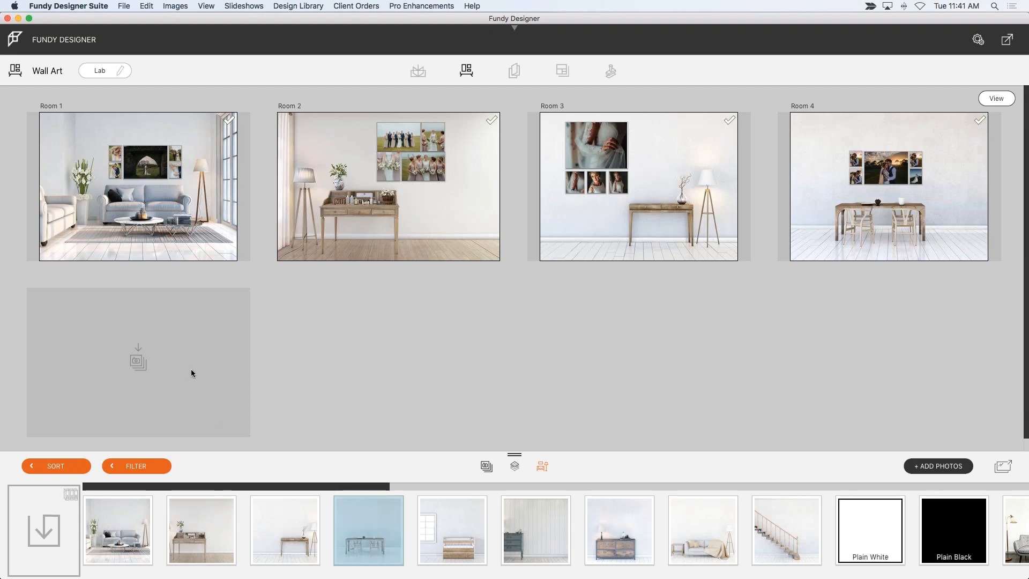
left_click_drag(191, 372, 190, 372)
double_click(191, 372)
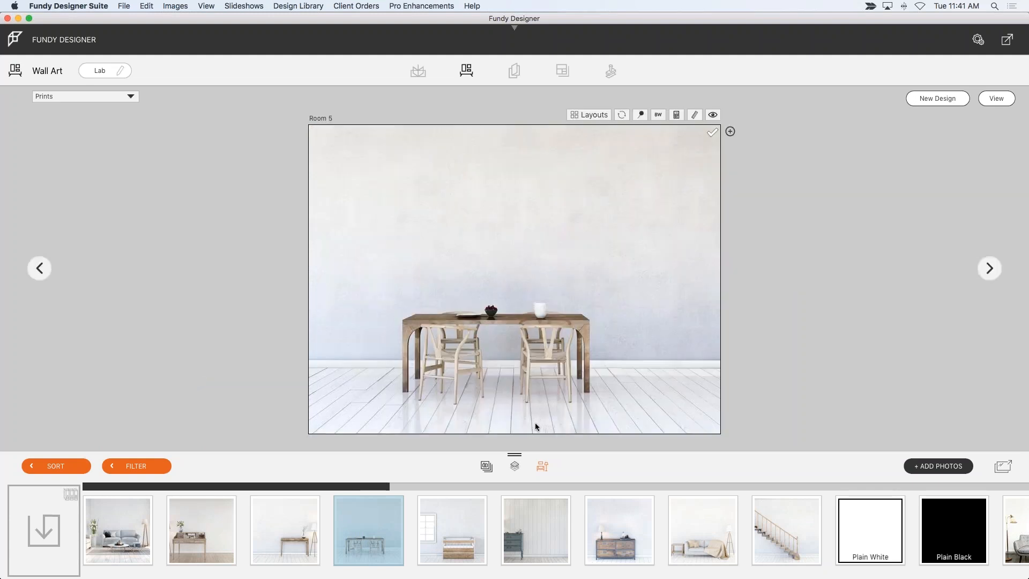
- Place the wide photo of the couple before the castle ruins on the wall above the dining table in Room 5
left_click(485, 466)
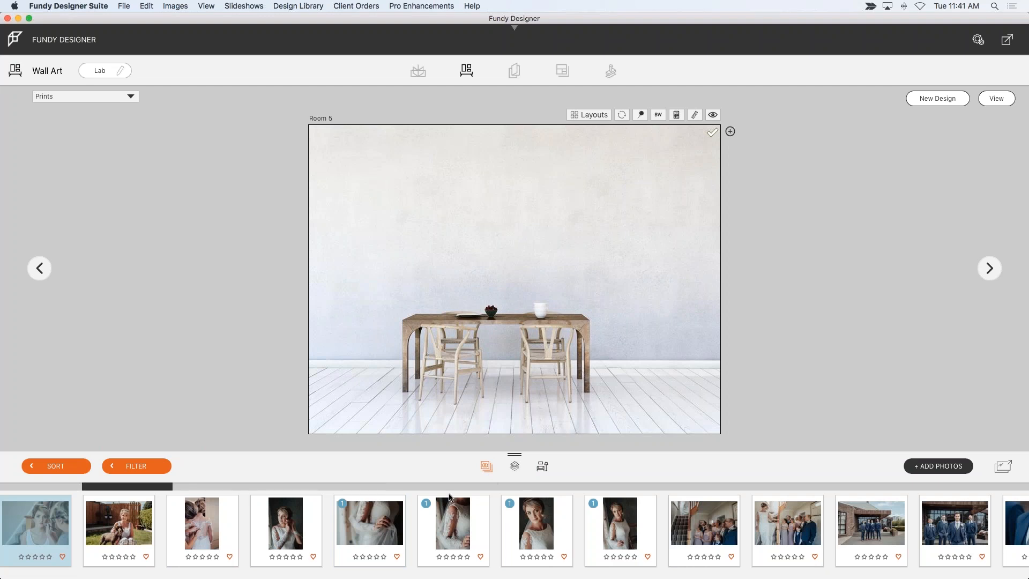
left_click_drag(159, 489, 516, 512)
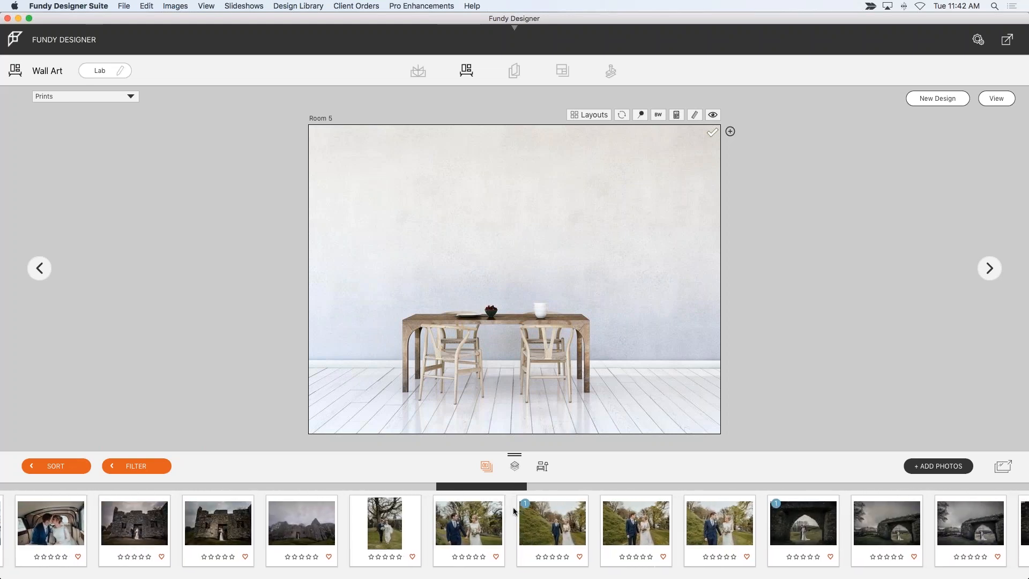
left_click(327, 527)
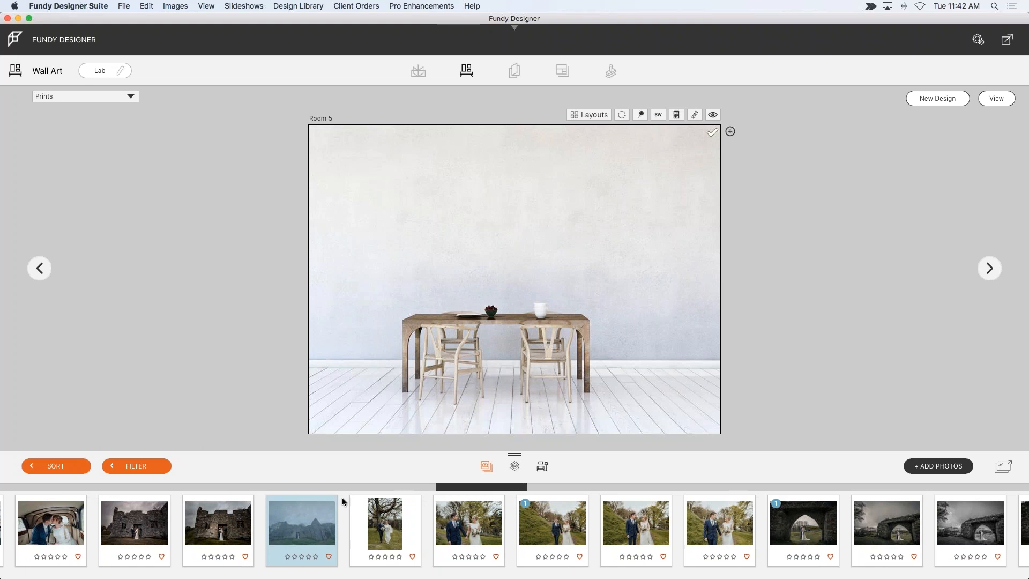
left_click_drag(452, 489, 456, 489)
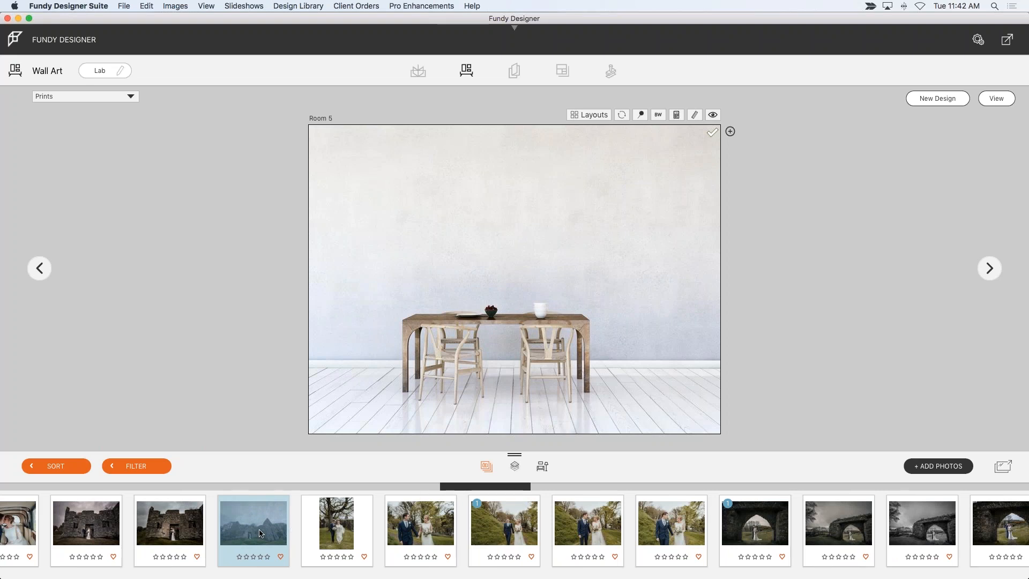
left_click_drag(262, 527, 486, 262)
left_click_drag(581, 262, 557, 250)
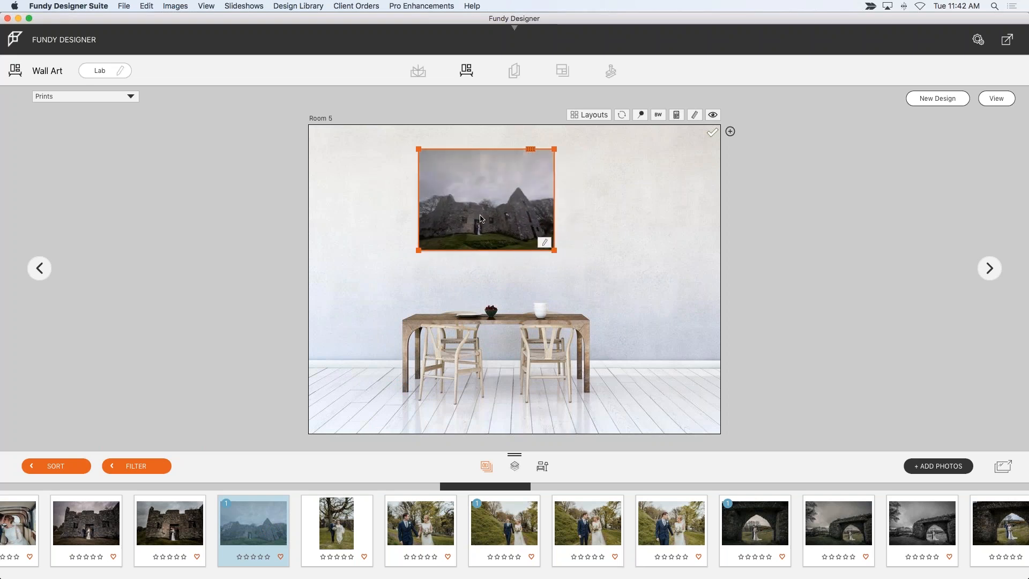
- Make the castle ruins photo a 1.5" Gallery Wrap with Image Wrap, and enlarge it to landscape format above the table
left_click(110, 97)
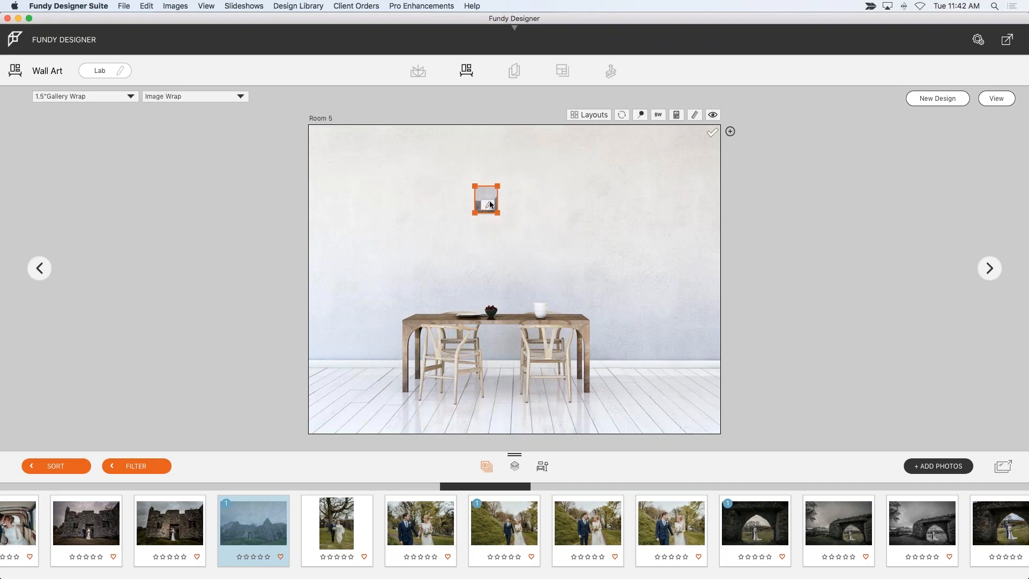
left_click_drag(498, 213, 545, 250)
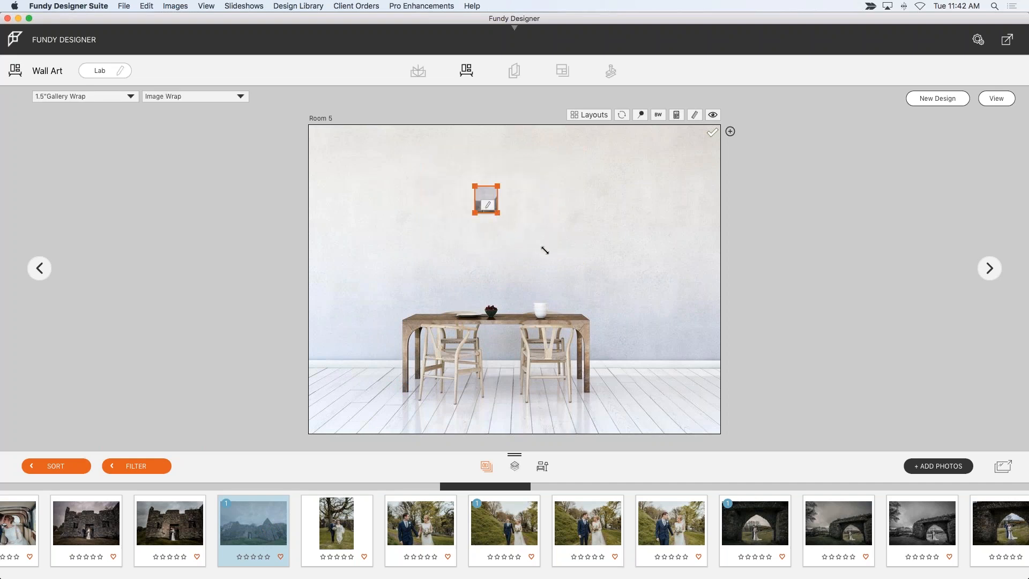
left_click(120, 95)
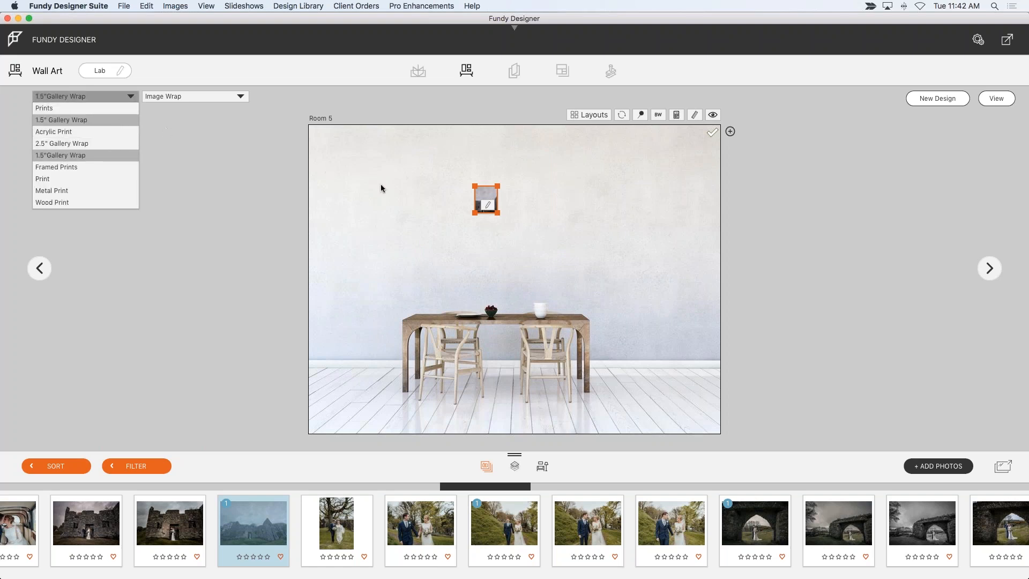
left_click(489, 202)
left_click(490, 202)
left_click_drag(497, 213, 579, 252)
left_click_drag(542, 185, 508, 186)
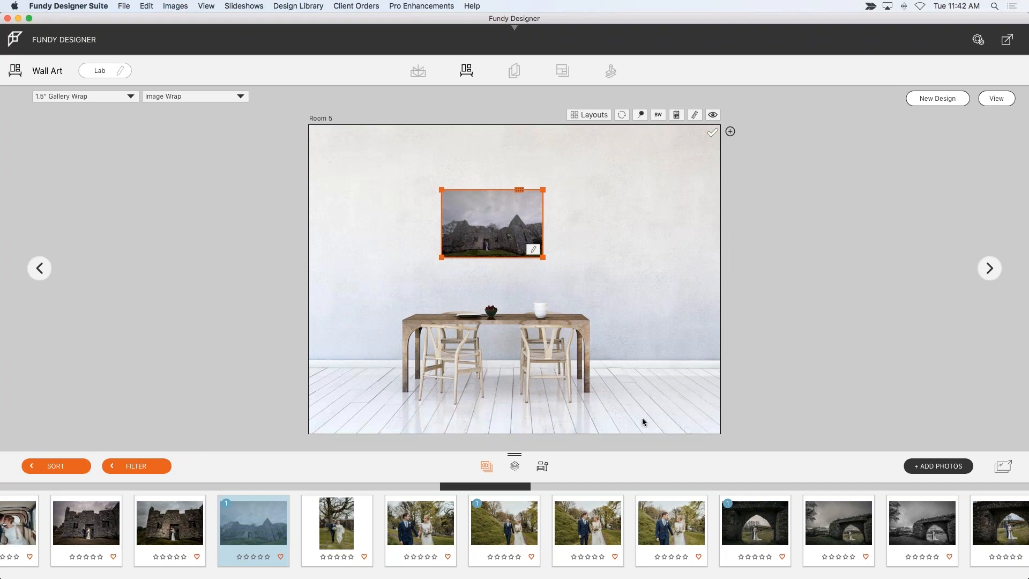
- Place the stone arch photo and the castle wall photo on either side of the castle ruins photo in Room 5
left_click_drag(819, 533, 593, 247)
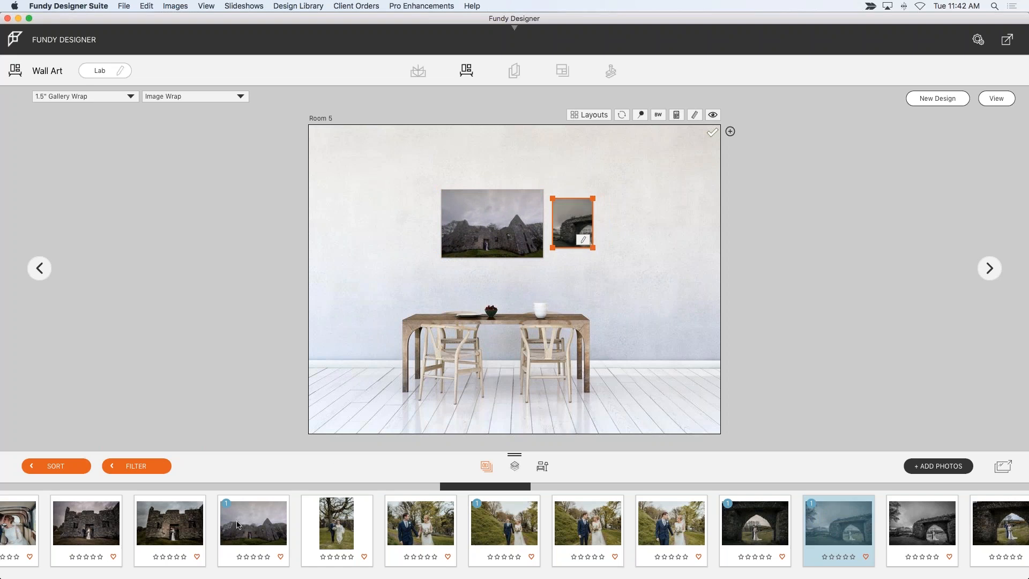
left_click_drag(184, 531, 399, 237)
left_click(399, 238)
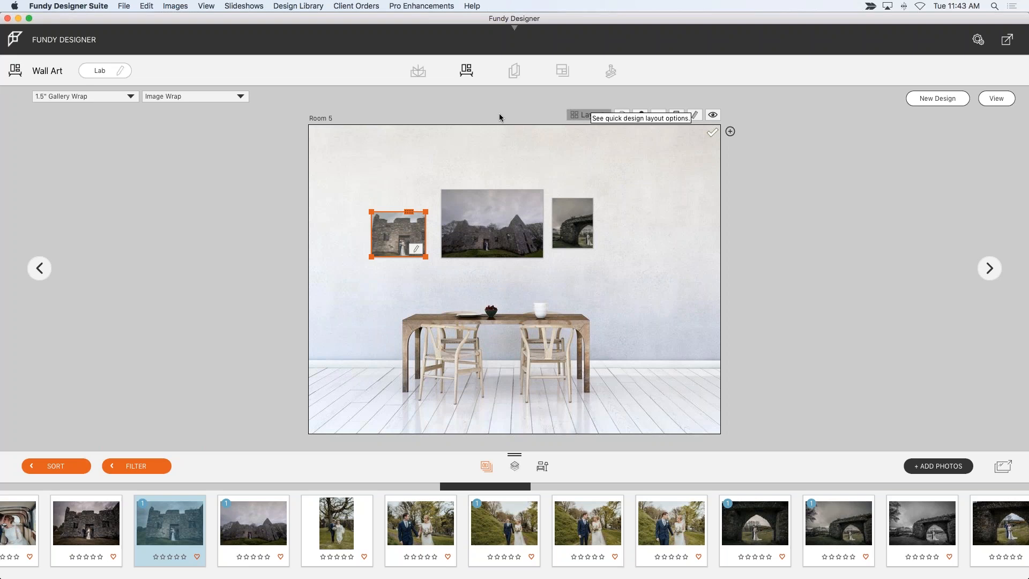
- Look through the Designs That Sell collection of layouts for the three castle photos and close the design library
left_click(581, 115)
left_click(448, 70)
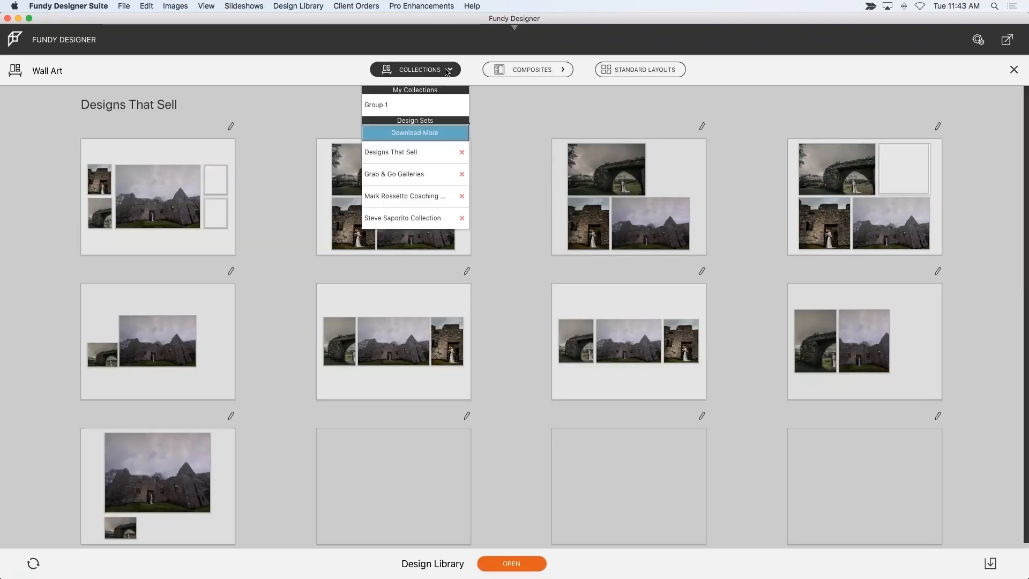
left_click(446, 71)
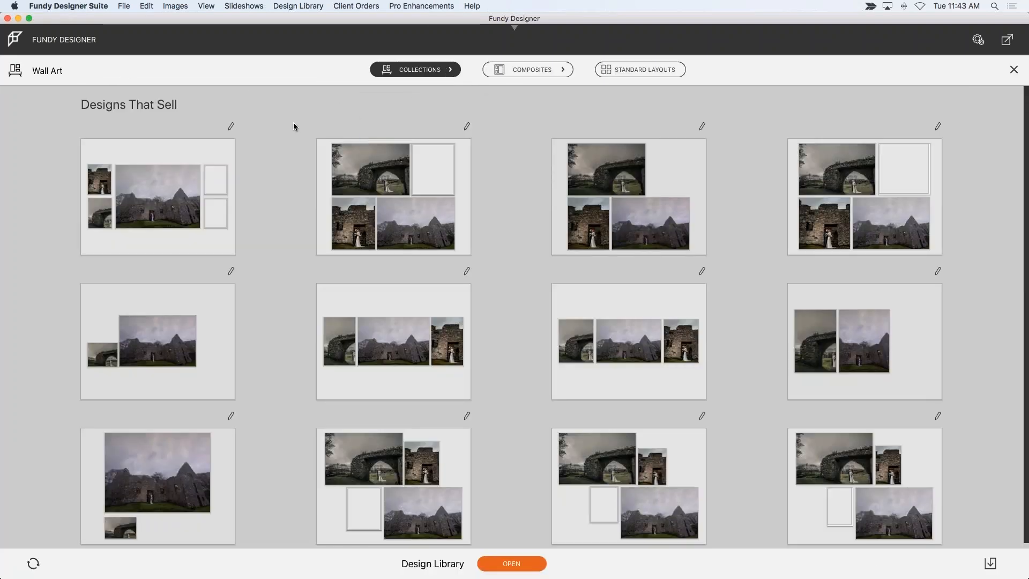
scroll(293, 123, "down", 1)
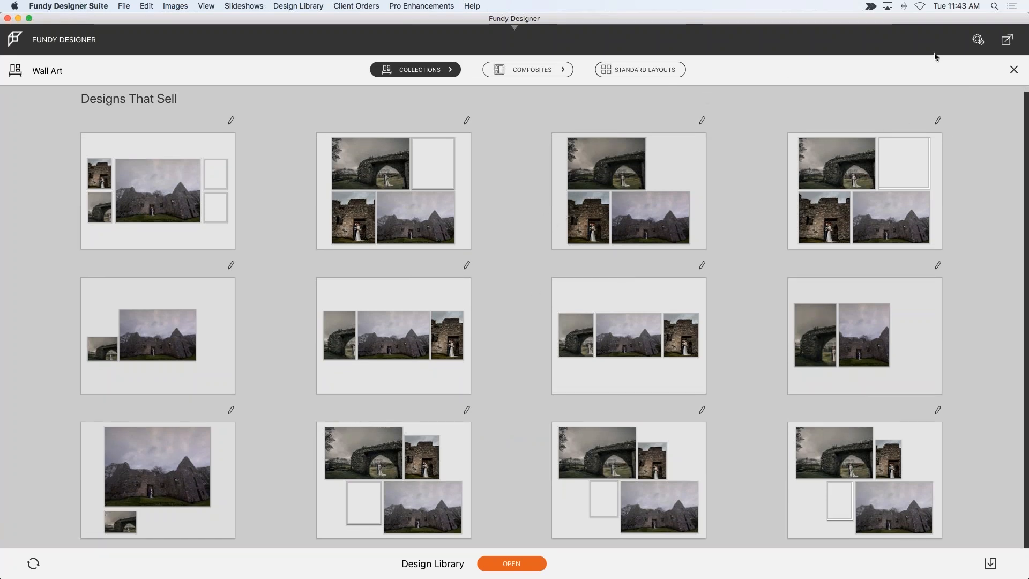
left_click(1013, 70)
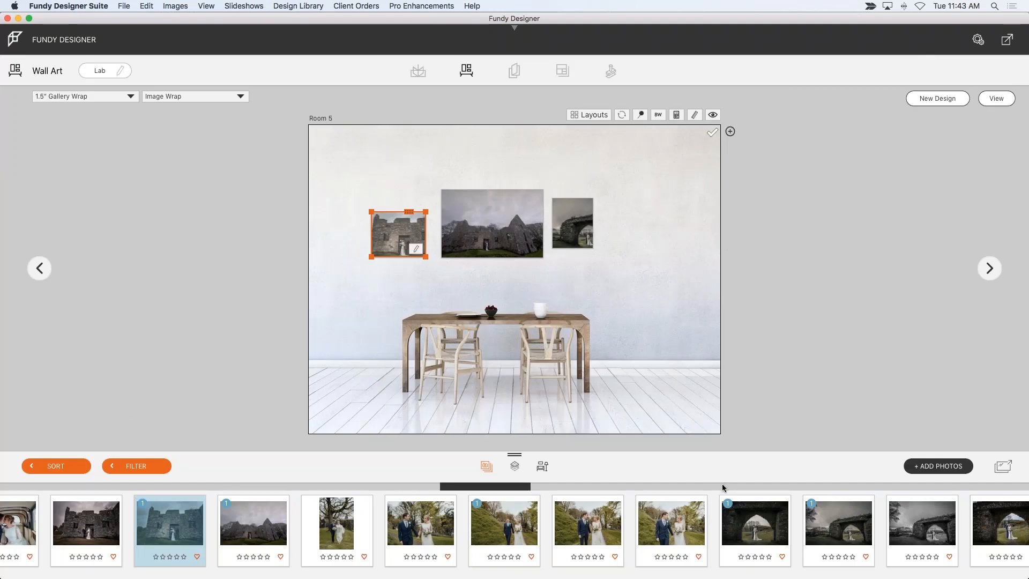
- Add the bride-under-the-archway photo to Room 5, on the floor beside the dining table
left_click_drag(496, 486, 495, 486)
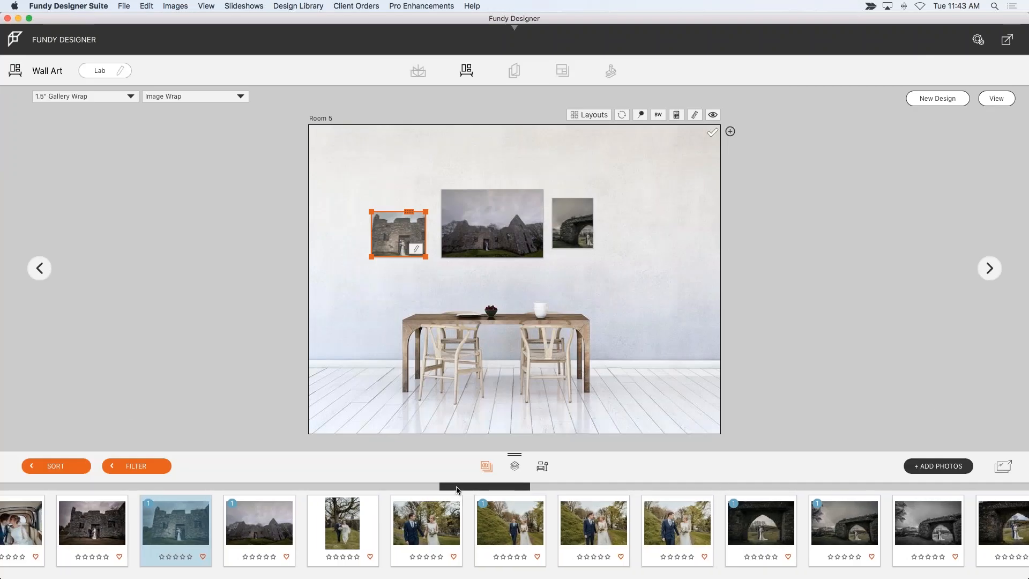
left_click_drag(457, 488, 485, 489)
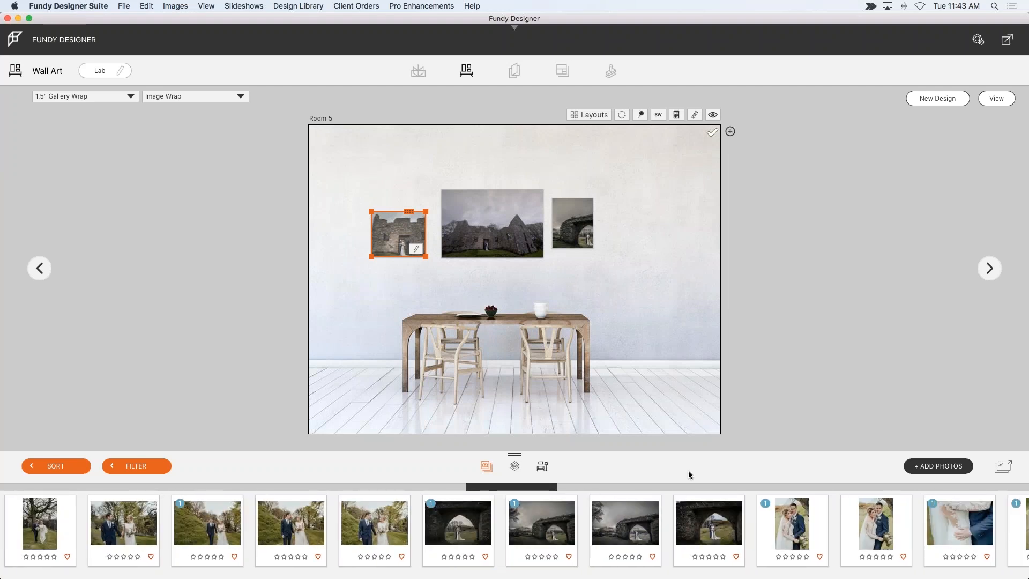
left_click_drag(718, 523, 634, 374)
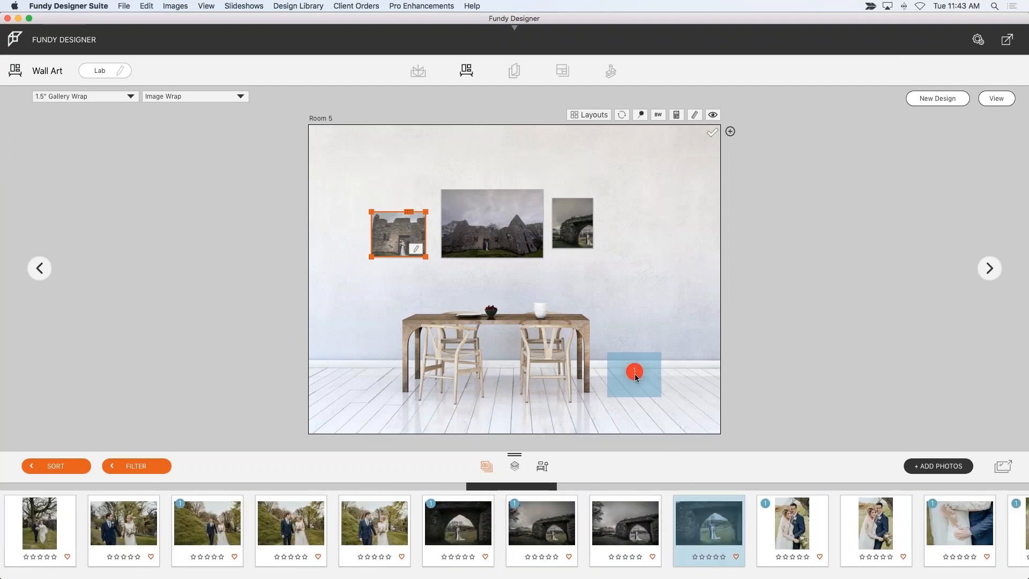
left_click_drag(634, 374, 635, 375)
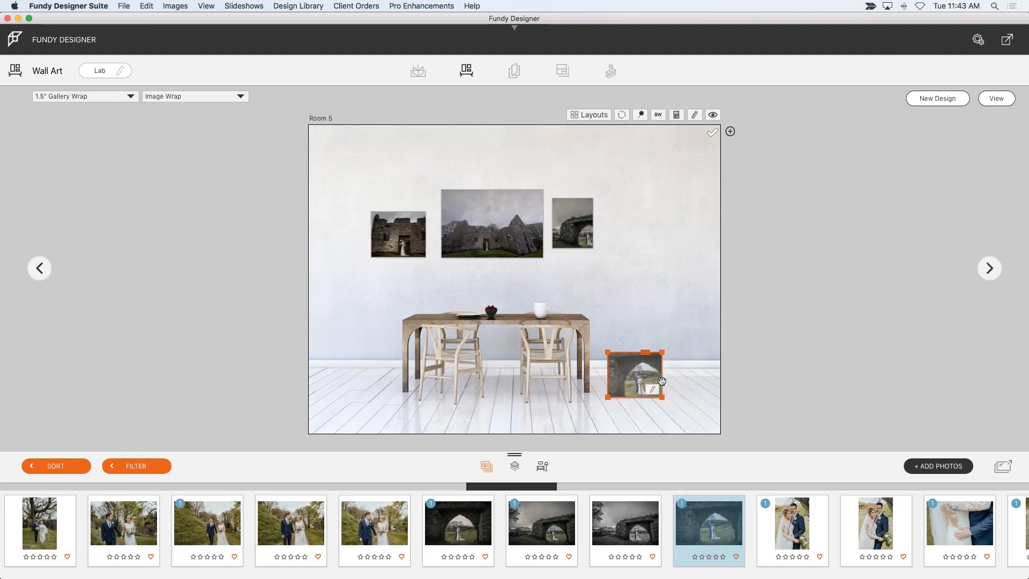
- Delete the archway photo and the three photos above the table so that Room 5 is empty
key("Delete")
left_click_drag(599, 271, 312, 219)
key("Delete")
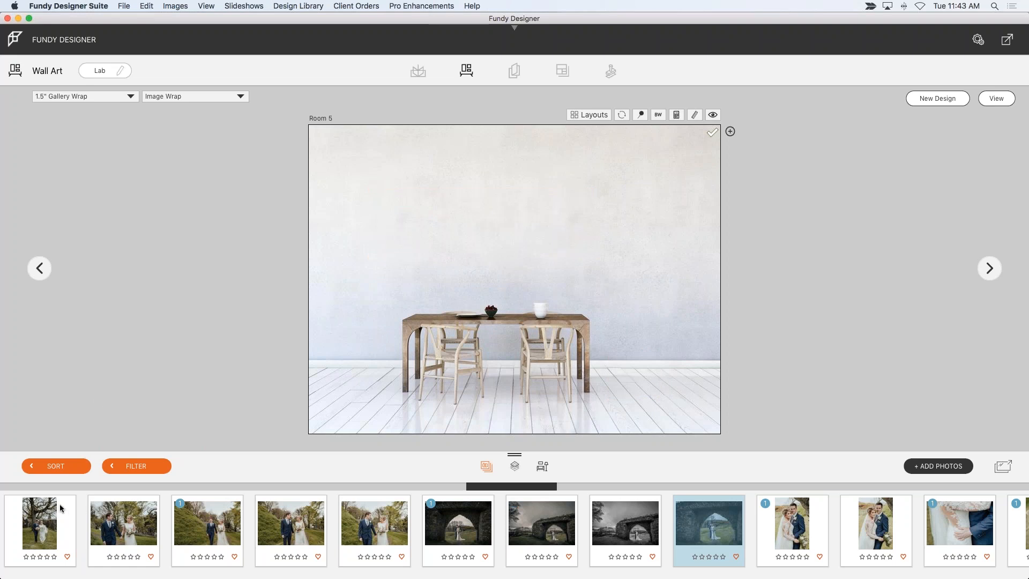
- Select the four consecutive landscape photos of the couple walking outdoors and place them together in Room 5
left_click(52, 519)
left_click(137, 513)
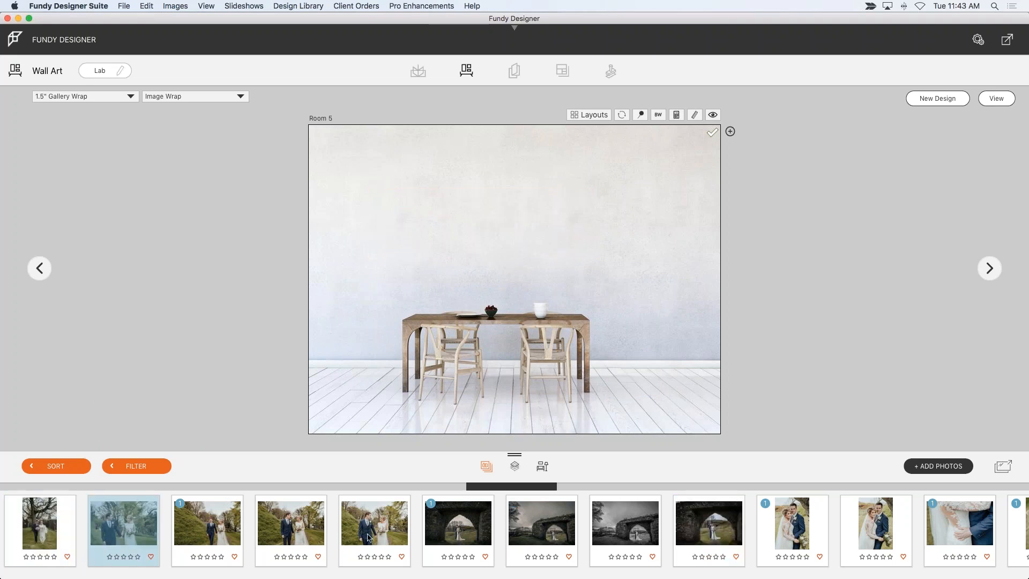
left_click(374, 523, "shift")
left_click_drag(373, 522, 439, 364)
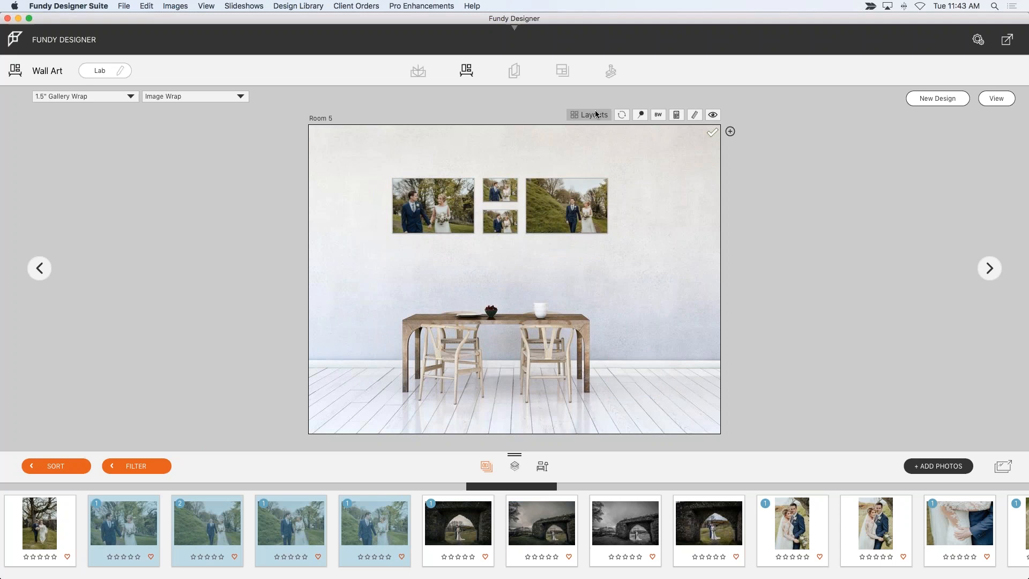
- Apply the staggered Designs That Sell layout of two large and two small photos, and center the group above the dining table
key("d")
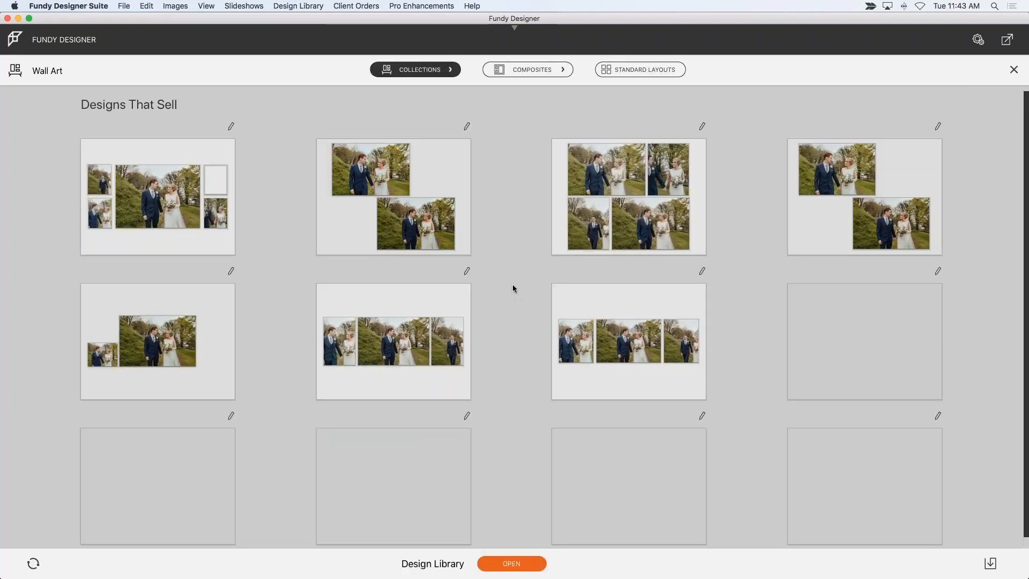
scroll(511, 284, "down", 1)
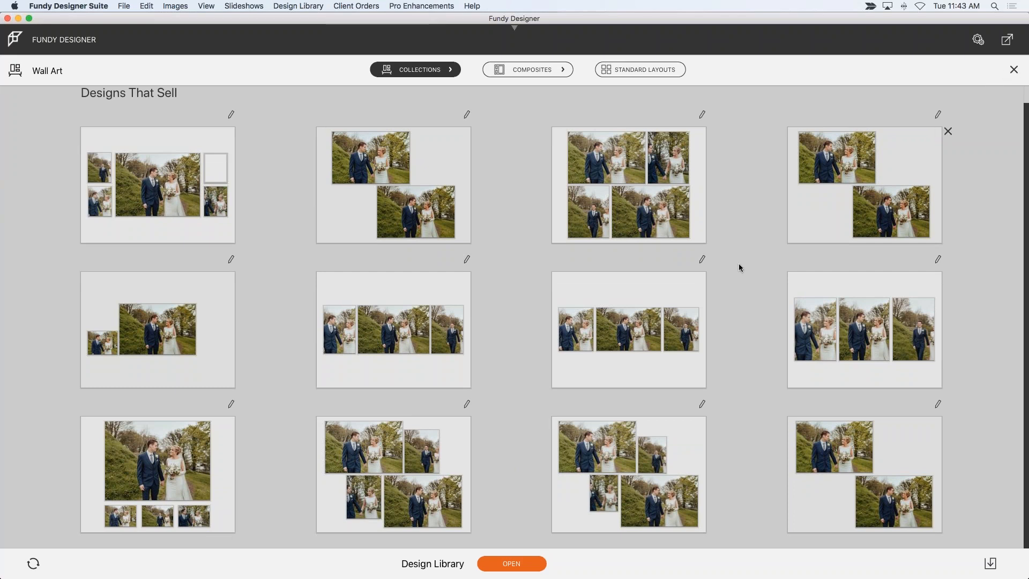
left_click(647, 453)
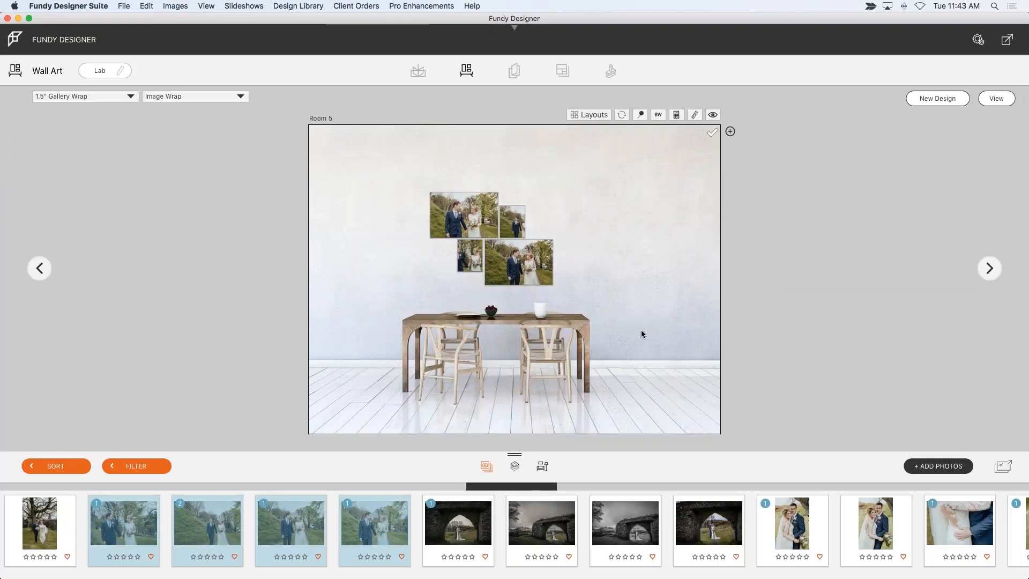
left_click(462, 199)
left_click_drag(535, 193, 555, 193)
left_click(621, 253)
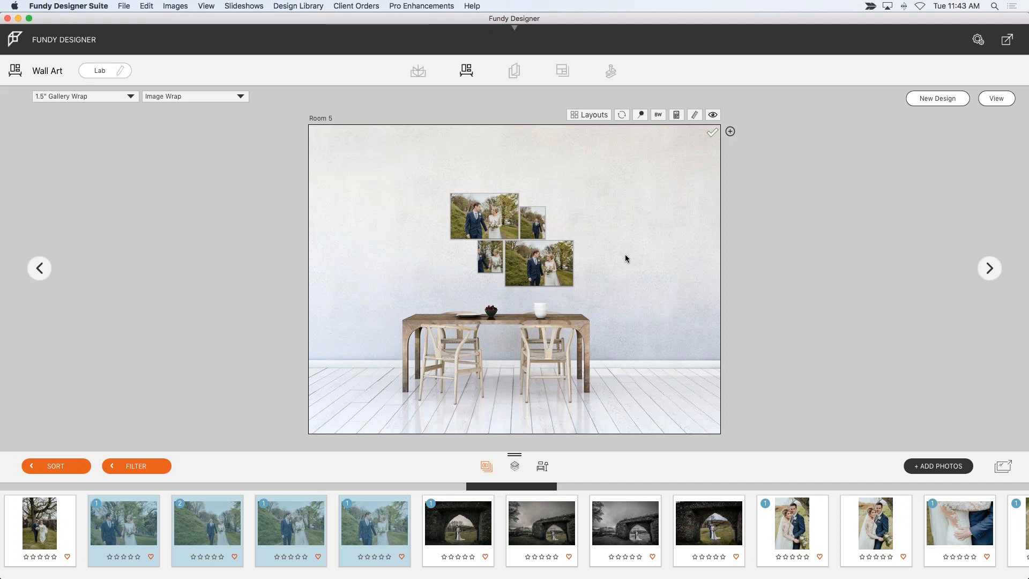
left_click(959, 98)
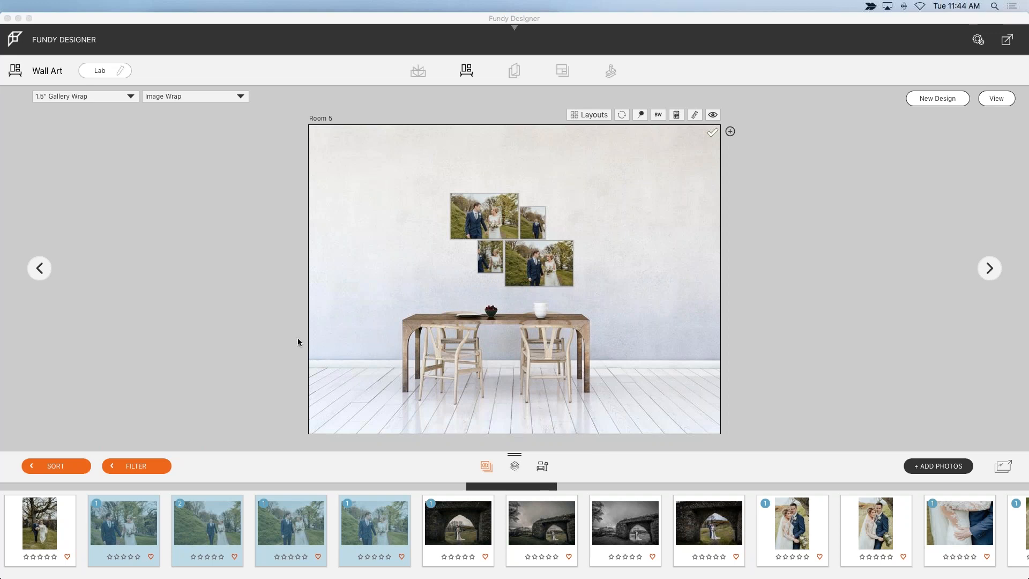
left_click(319, 313)
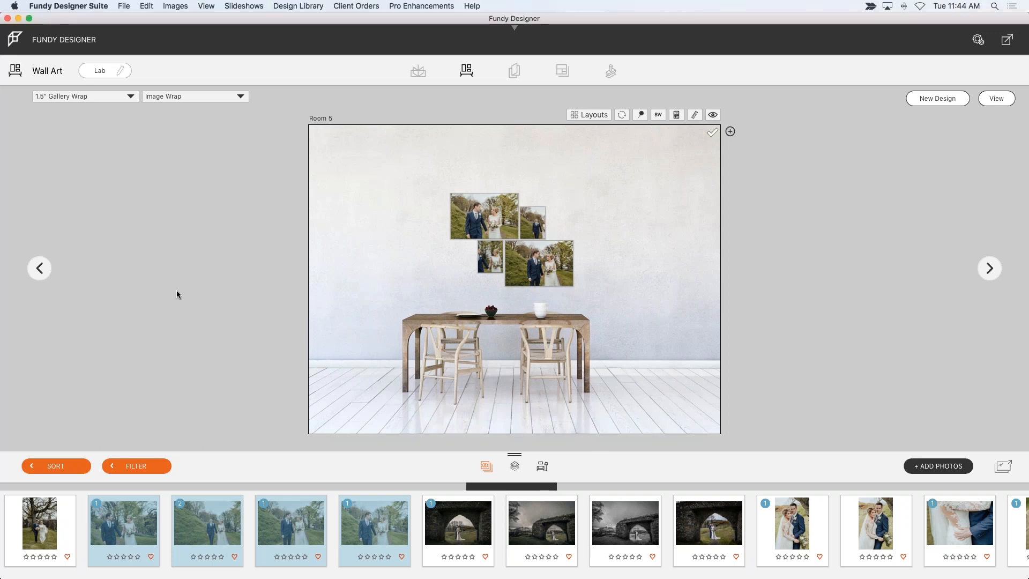
- Go to Room 4 and delete the small photos on both sides of the large sunset portrait
key("Left")
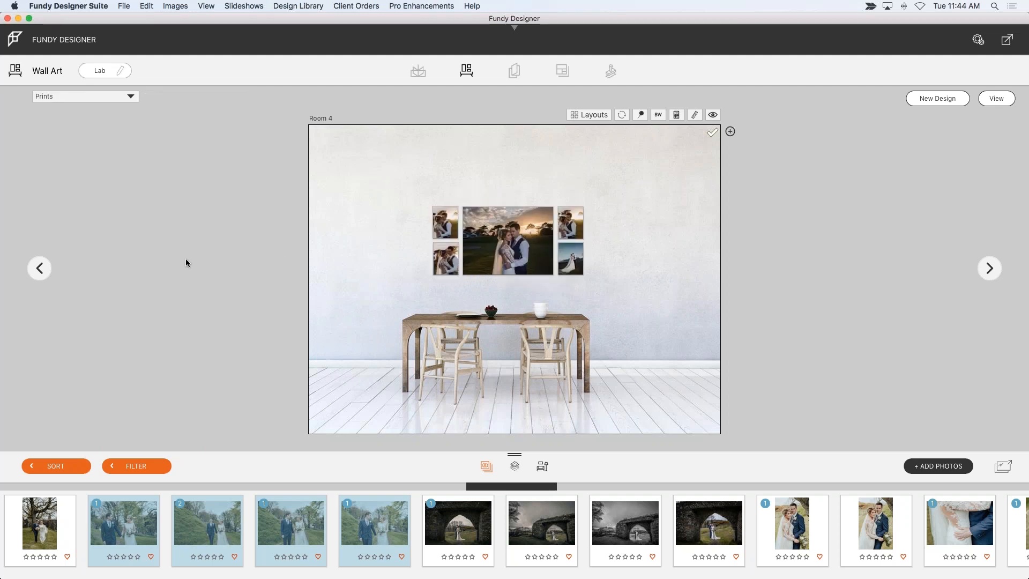
key("Left")
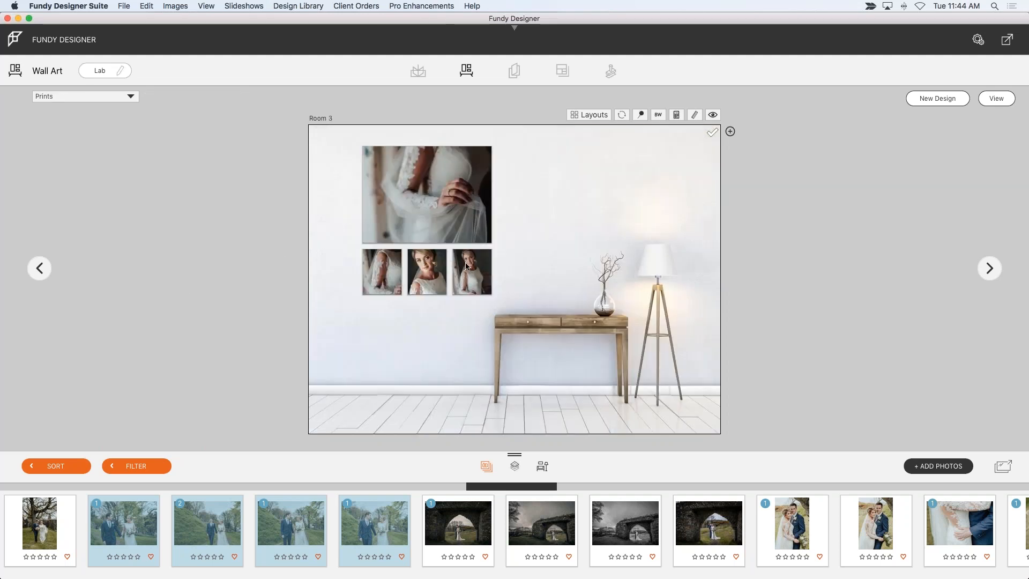
key("Right")
left_click(577, 209)
key("Delete")
mouse_move(452, 208)
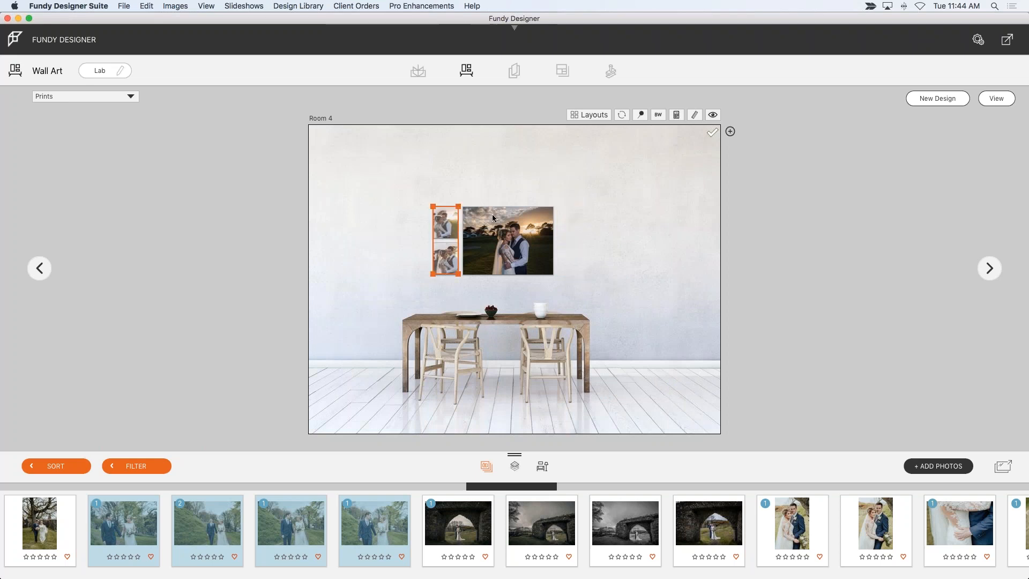
key("Delete")
- Enlarge the sunset portrait in Room 4 and center it above the dining table
left_click_drag(553, 274, 599, 296)
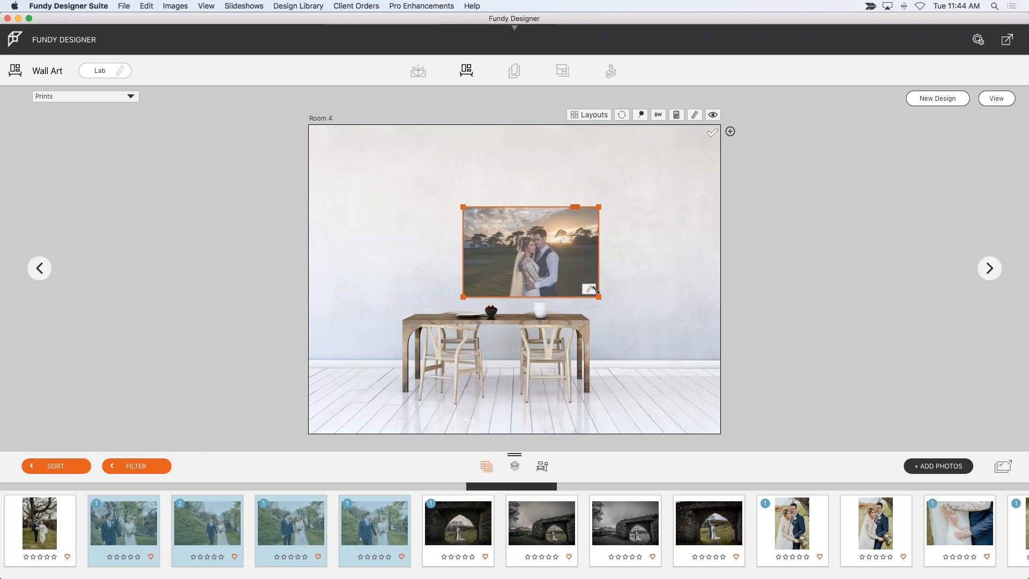
left_click_drag(572, 206, 545, 194)
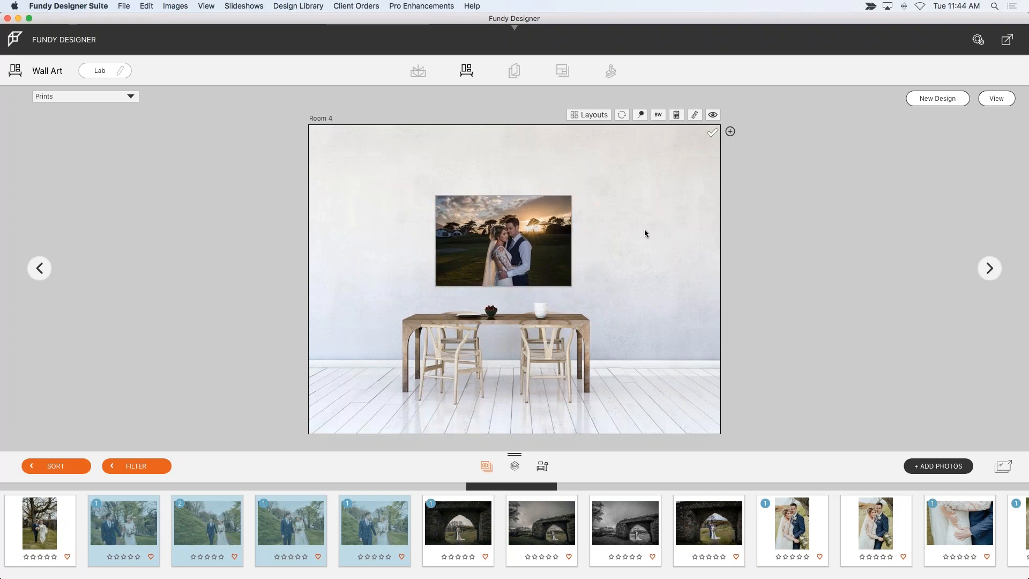
- Replace the large sunset portrait in Room 4 with the wide photo of the couple before the castle ruins
key("Right")
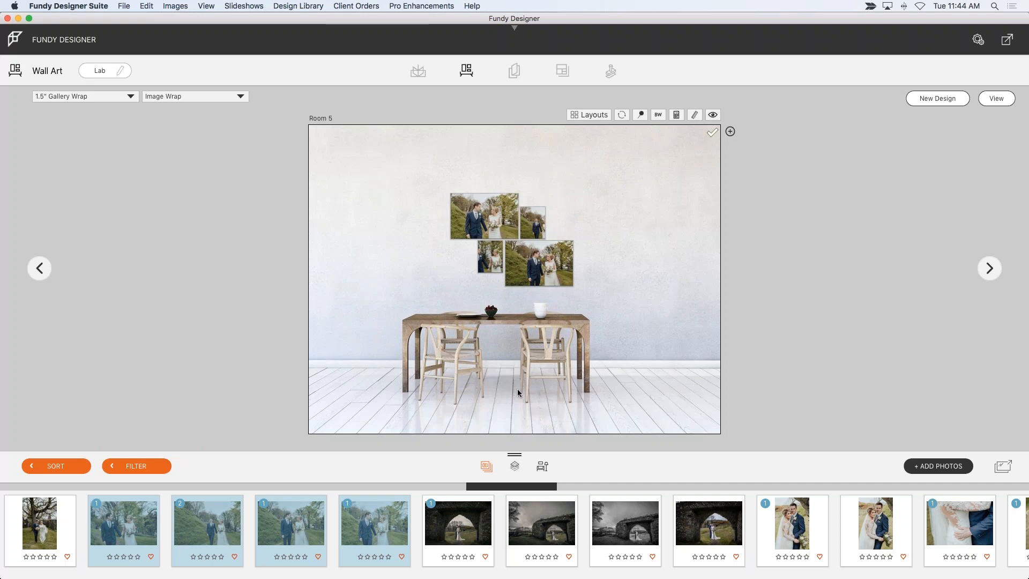
left_click_drag(520, 490, 497, 490)
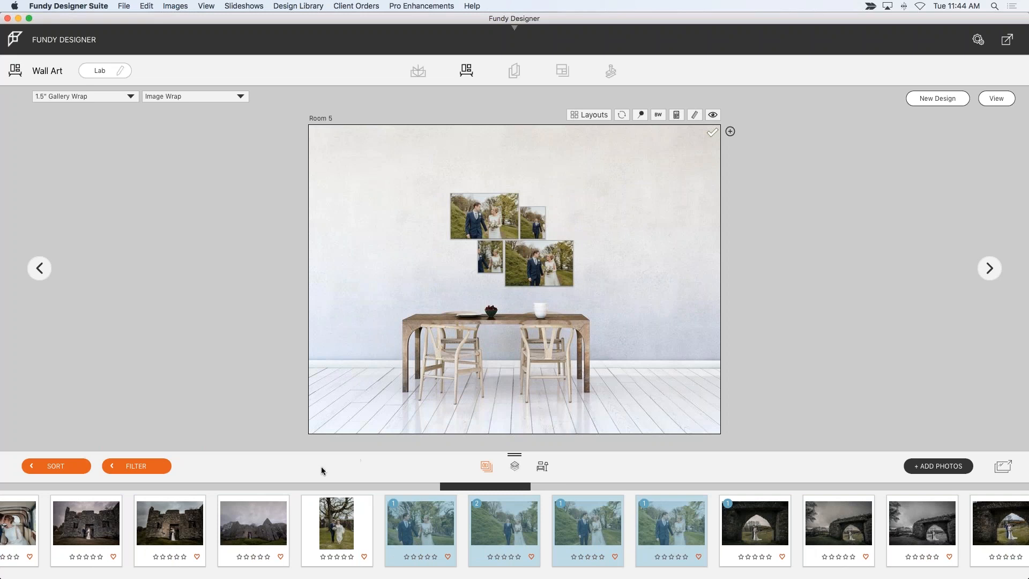
key("Left")
mouse_move(173, 528)
left_mouse_down()
mouse_move(382, 354)
mouse_move(190, 520)
left_mouse_up()
left_click_drag(257, 528, 504, 241)
- Place an upright castle wall photo on each side of the large castle ruins photo in Room 4
left_click_drag(157, 531, 364, 276)
left_click_drag(383, 220, 405, 216)
left_click(384, 230)
left_click_drag(100, 536, 611, 267)
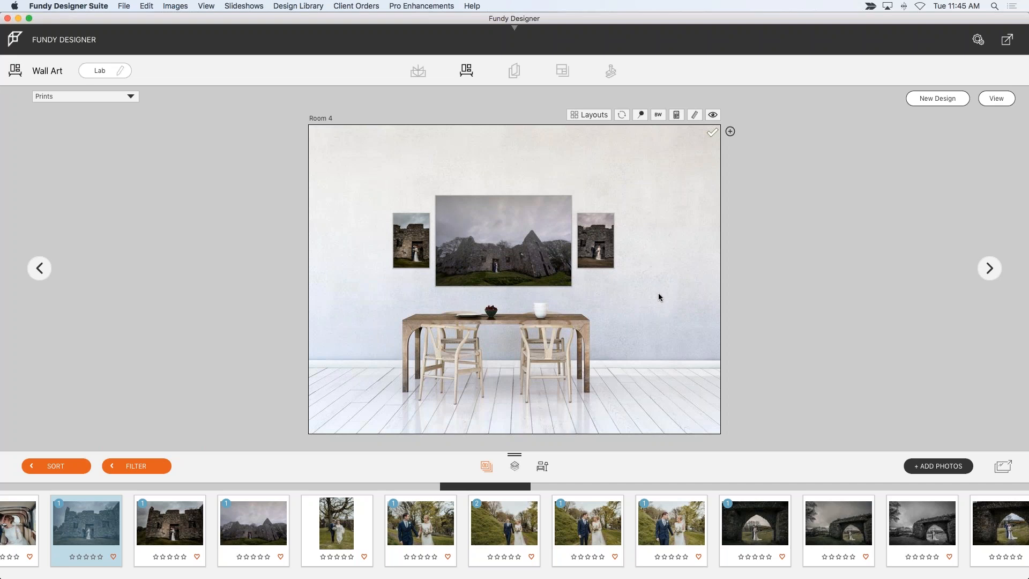
- Compare Room 4 with Room 5, and move Room 4's right-hand castle wall photo closer to the central ruins photo
key("Right")
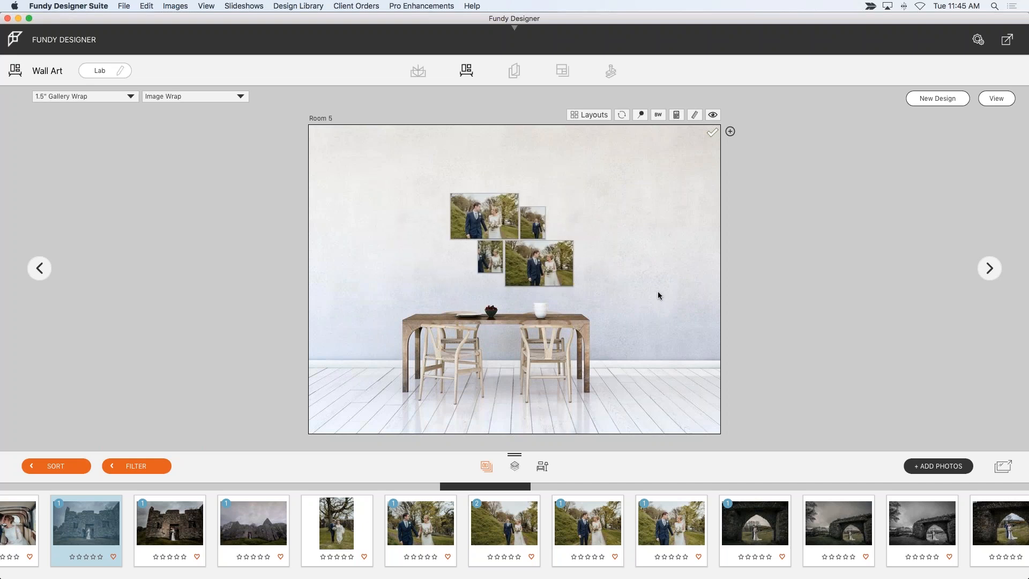
key("Left")
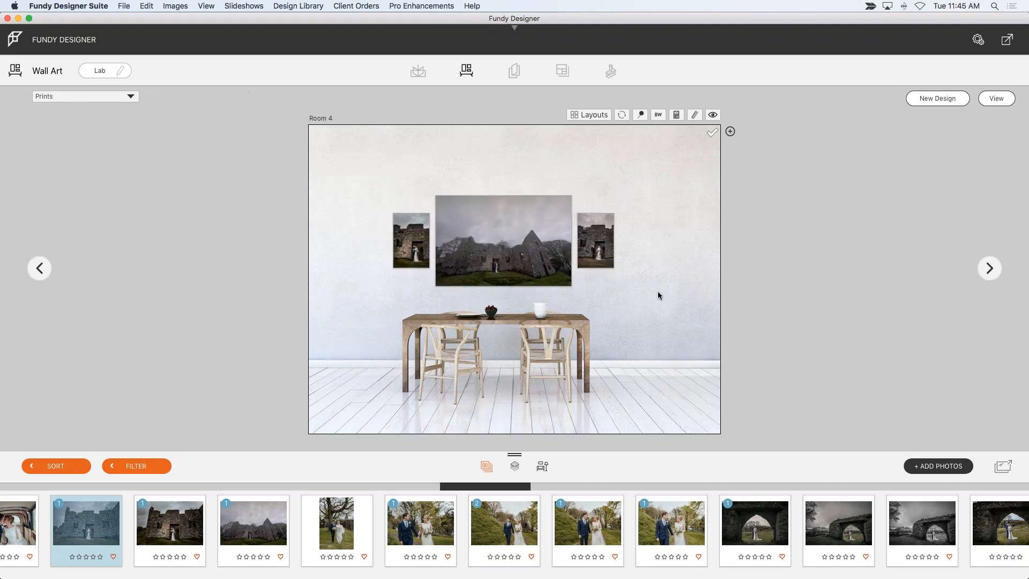
left_click(599, 215)
left_click_drag(599, 214, 595, 214)
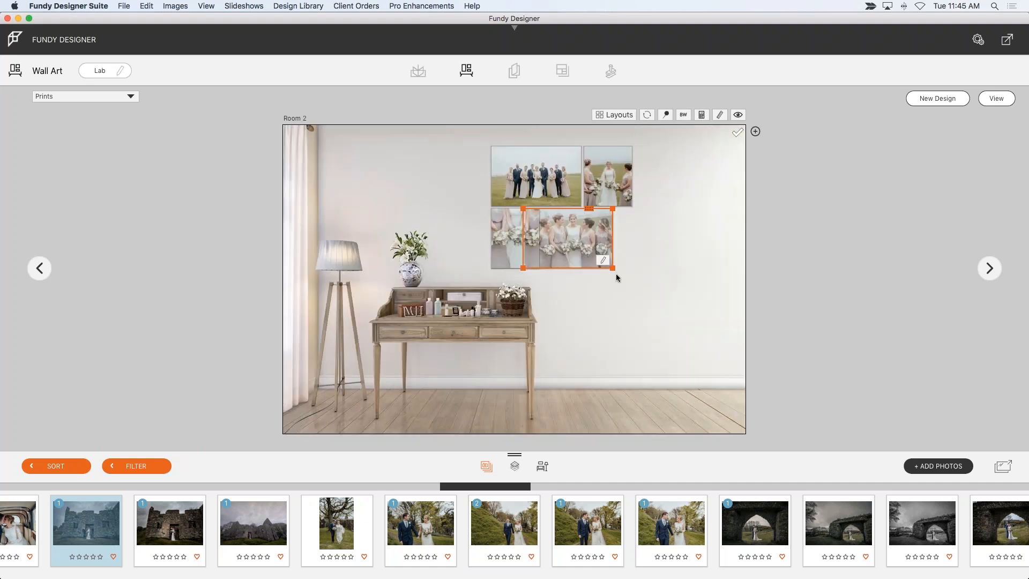
- Resize Room 4's central castle ruins photo to 38 x 24 and align it level between the two side photos
left_click(633, 281)
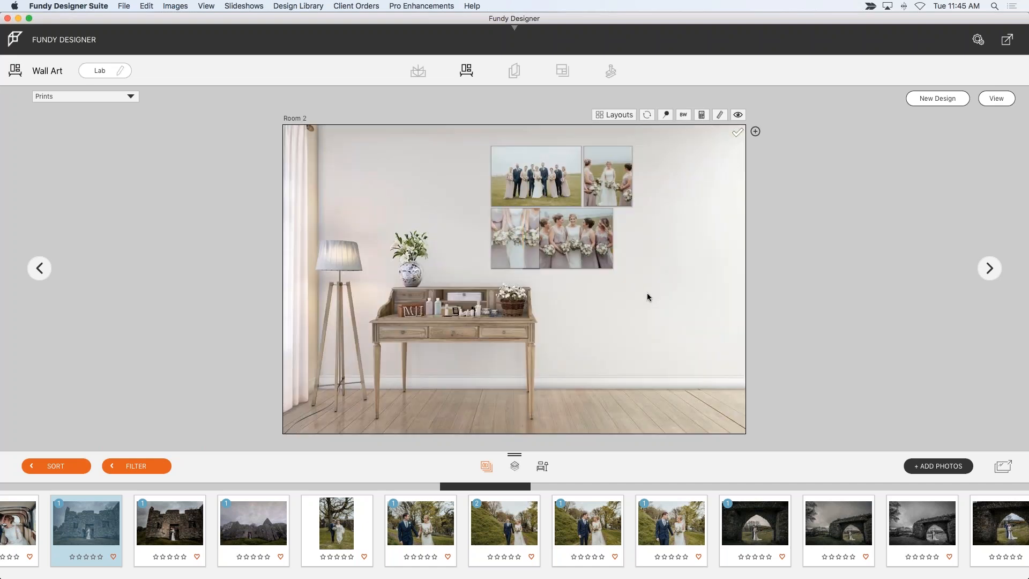
key("Left")
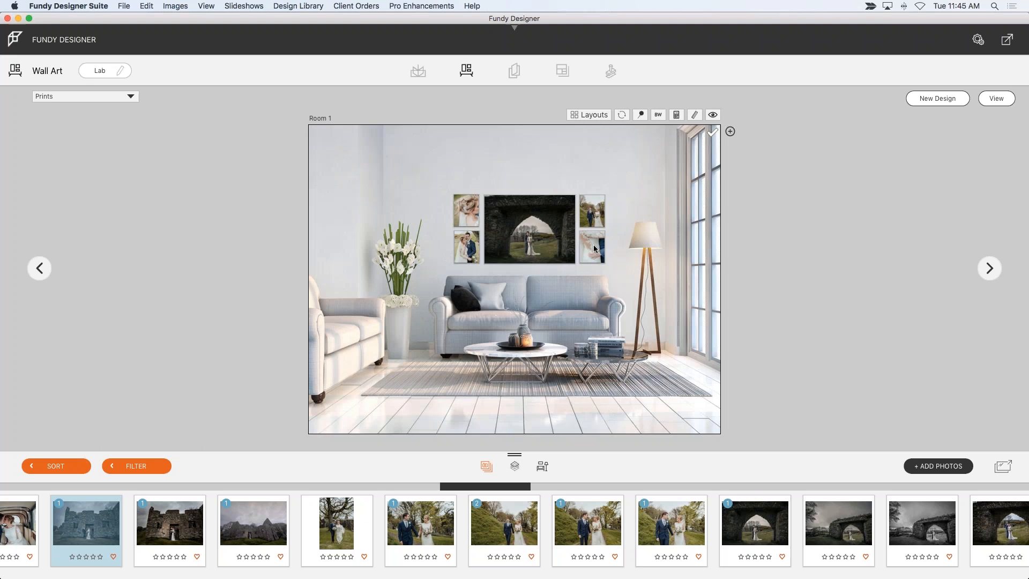
key("Left")
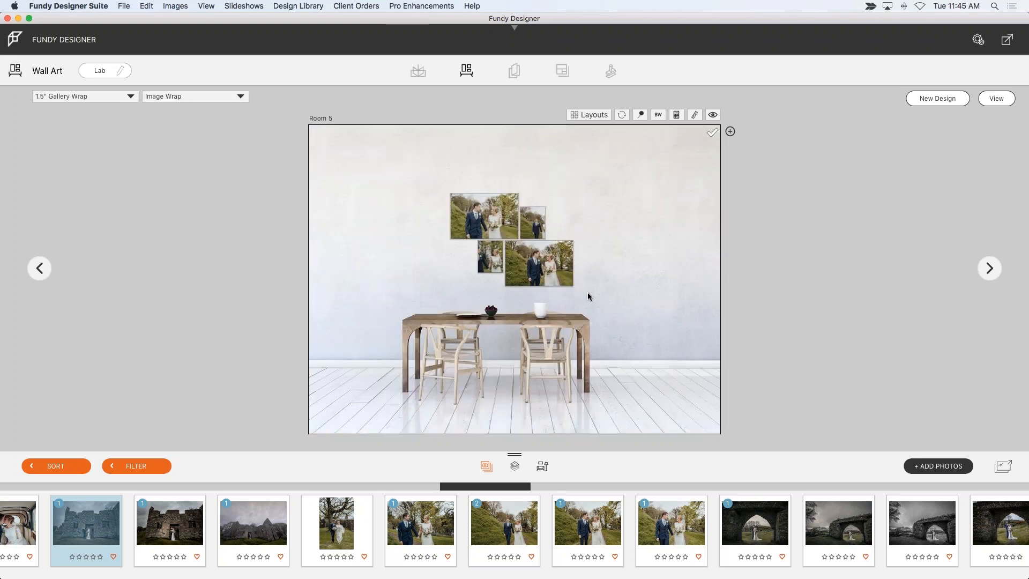
key("Left")
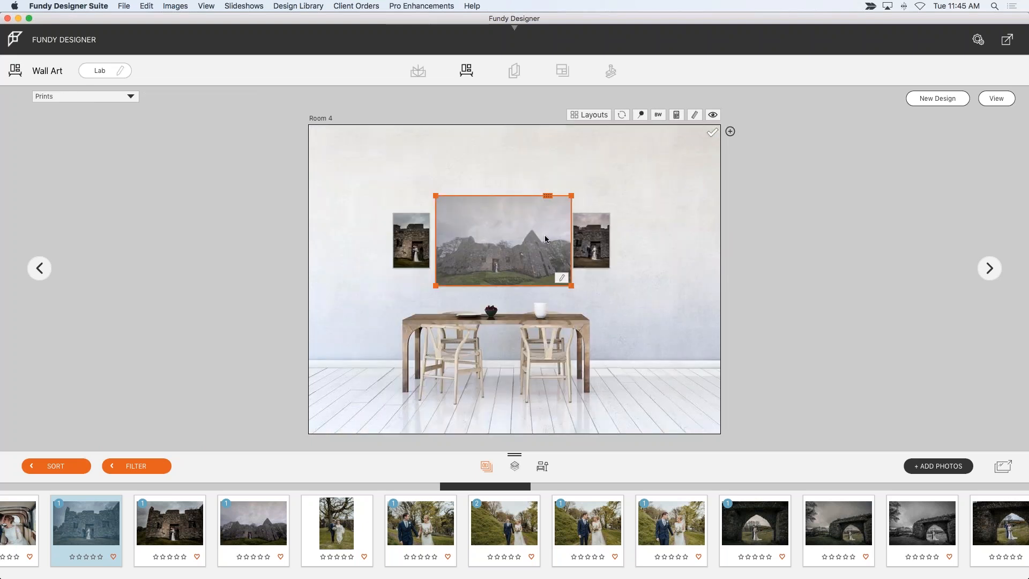
double_click(490, 278)
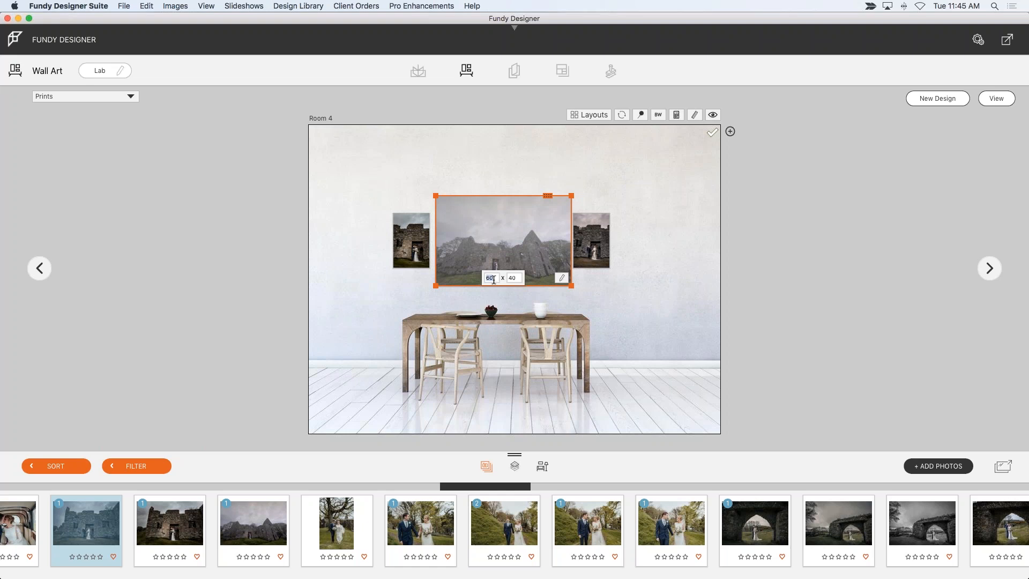
type("38")
key("Tab")
type("24")
left_click(560, 299)
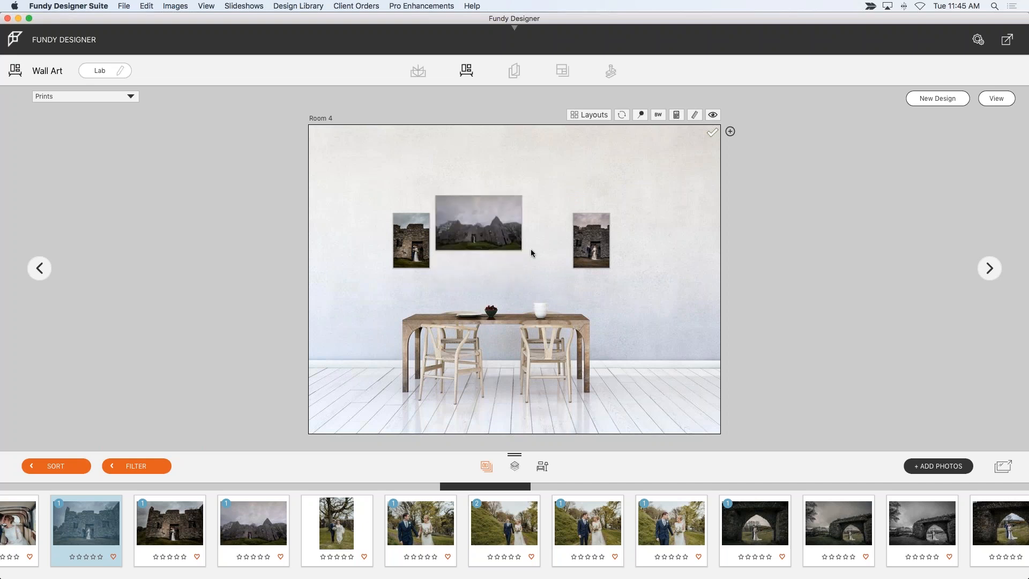
left_click(502, 217)
left_click_drag(502, 191, 533, 212)
- Set the width of Room 4's right-hand castle wall photo to 18 and move it beside the central ruins photo
left_click(585, 228)
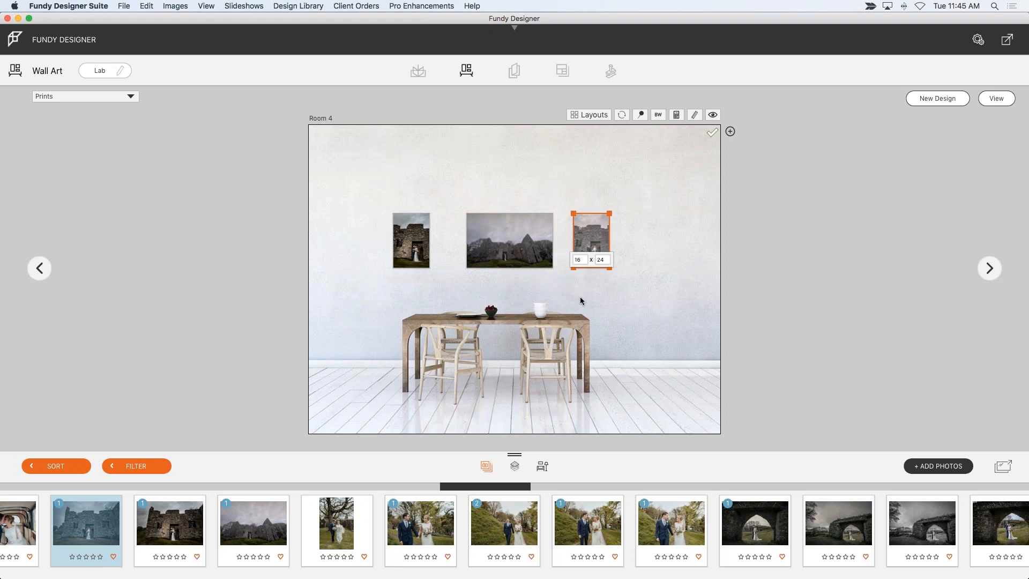
left_click(583, 261)
double_click(584, 261)
type("18")
key("Return")
left_click(589, 243)
left_click_drag(597, 214, 580, 213)
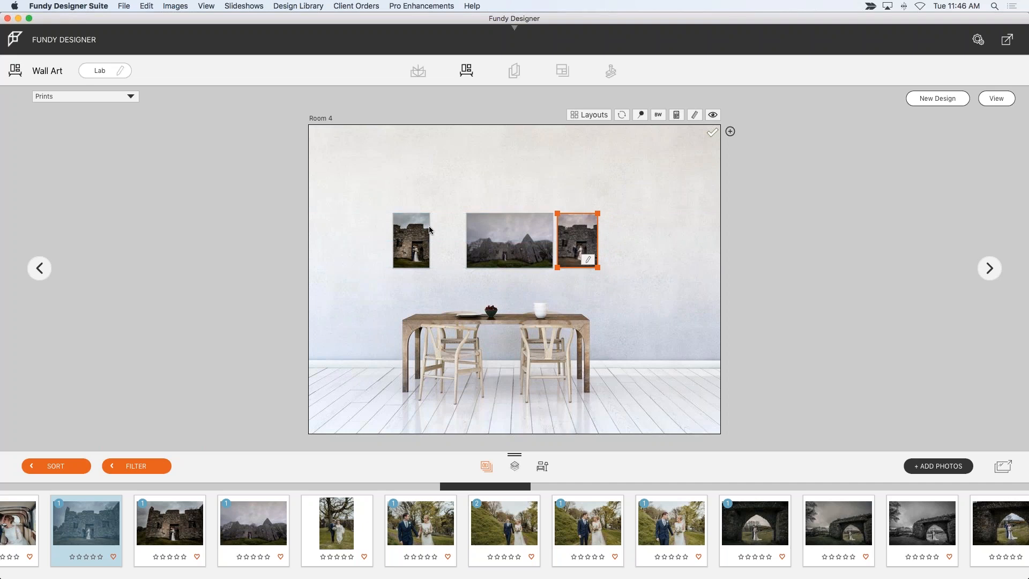
- Set the width of Room 4's left-hand castle wall photo to 18 and move it beside the central ruins photo
left_click(421, 258)
double_click(400, 261)
type("18")
key("Return")
left_click_drag(419, 220, 449, 216)
- Select all three photos in Room 4 and move them together lower and centered above the dining table
left_click_drag(605, 300, 458, 227)
left_click_drag(571, 213, 565, 226)
left_click(642, 288)
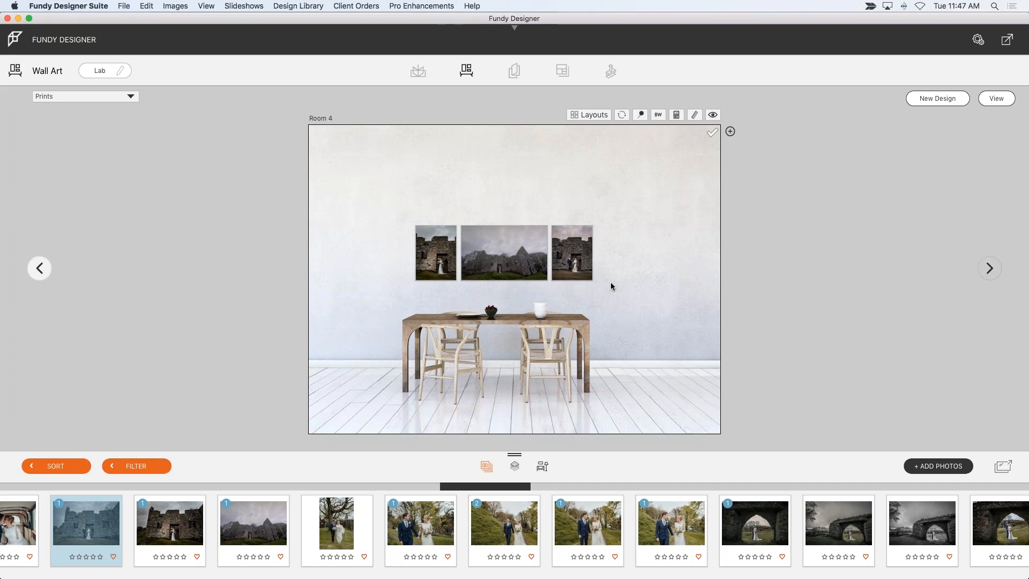
- Remove the whole group of four couple photos from the wall in Room 5
left_click_drag(610, 281, 487, 197)
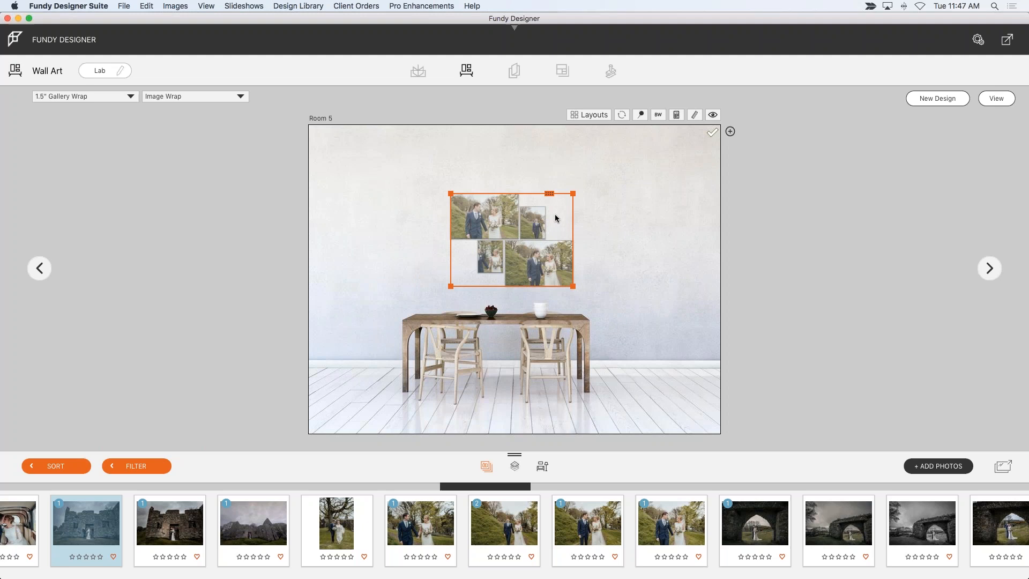
key("Delete")
left_click(299, 6)
left_click(354, 18)
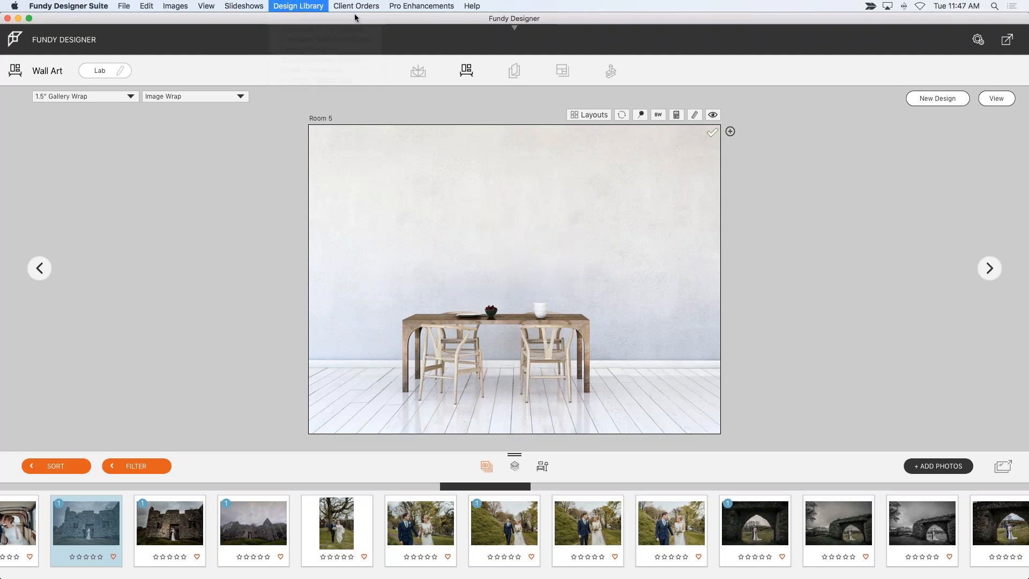
- Apply the staggered eight-frame layout from the Grab & Go Galleries collection to Room 5
left_click(588, 113)
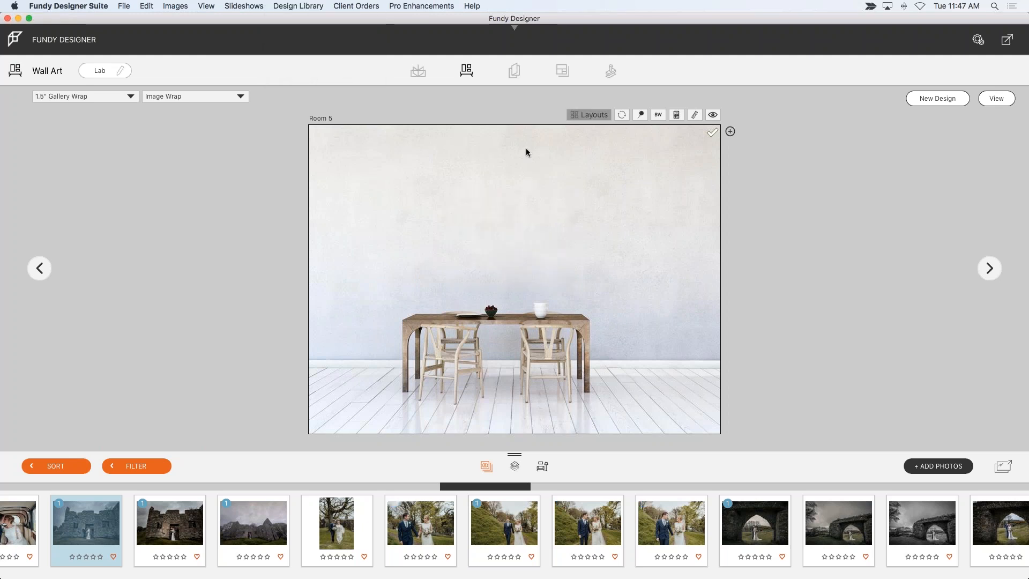
left_click(449, 70)
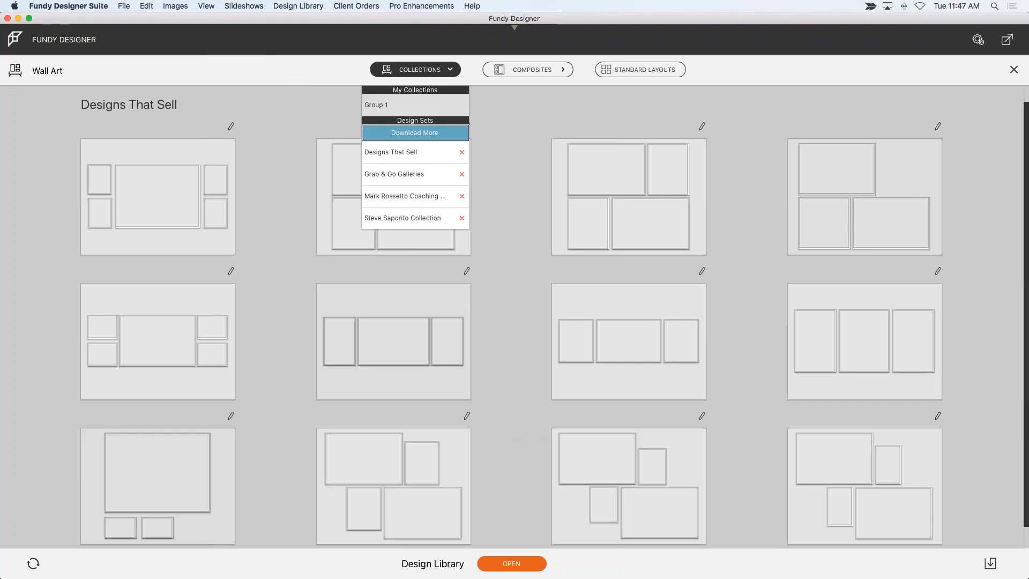
left_click(398, 174)
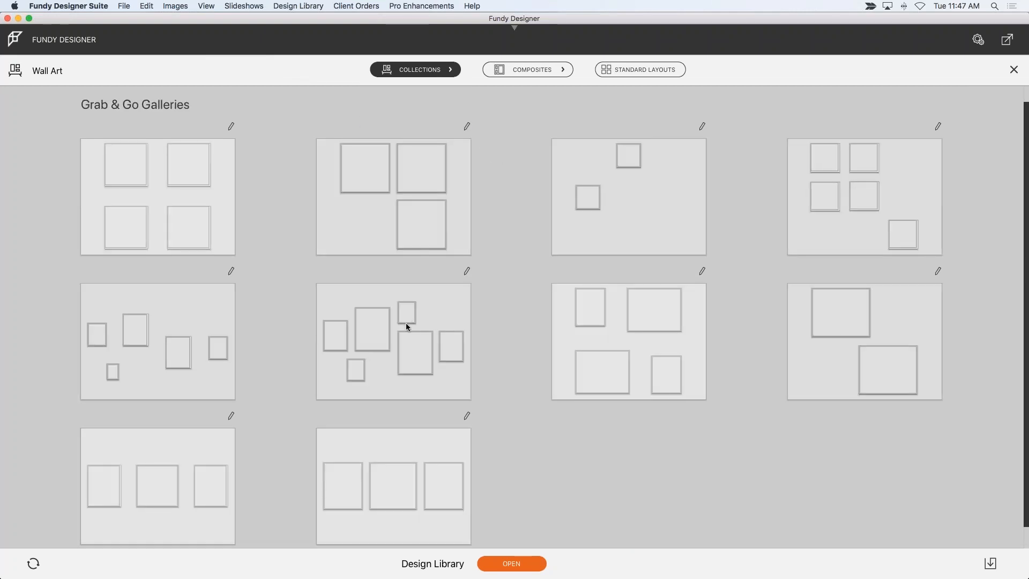
left_click(410, 321)
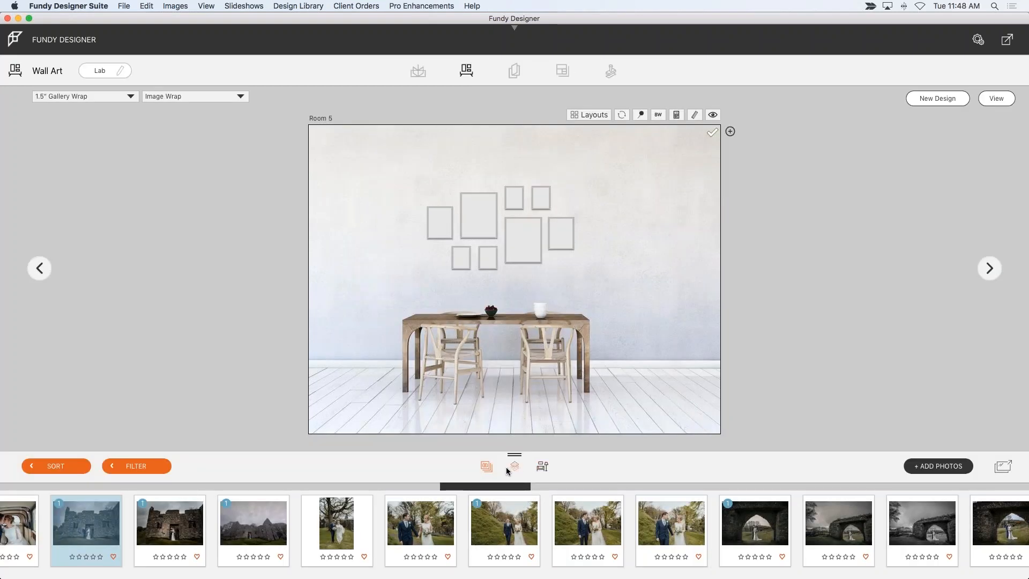
- Change Room 5's product type to Framed Prints and apply the dark beaded 0.5625" frame to the layout
left_click(119, 97)
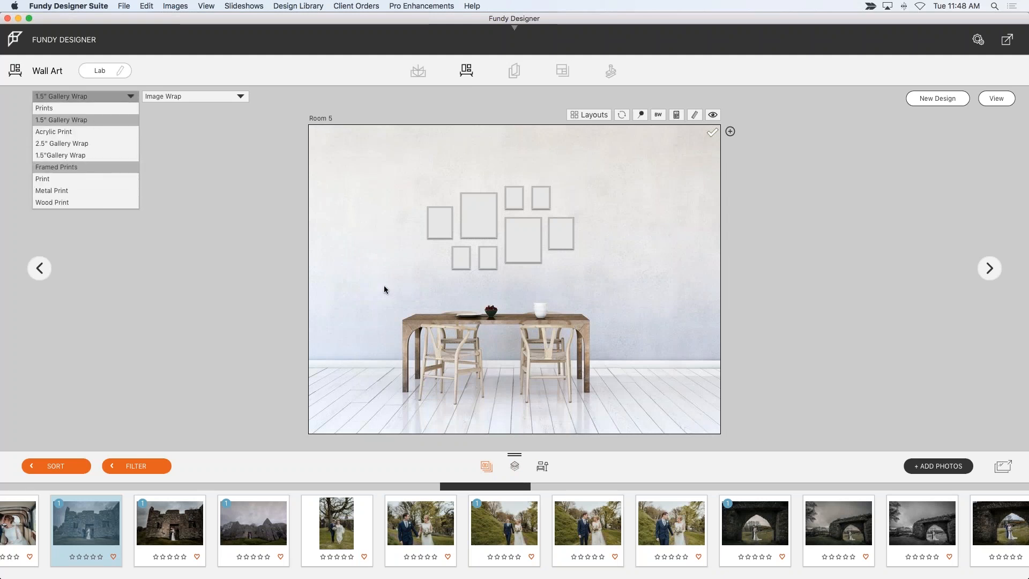
key("Return")
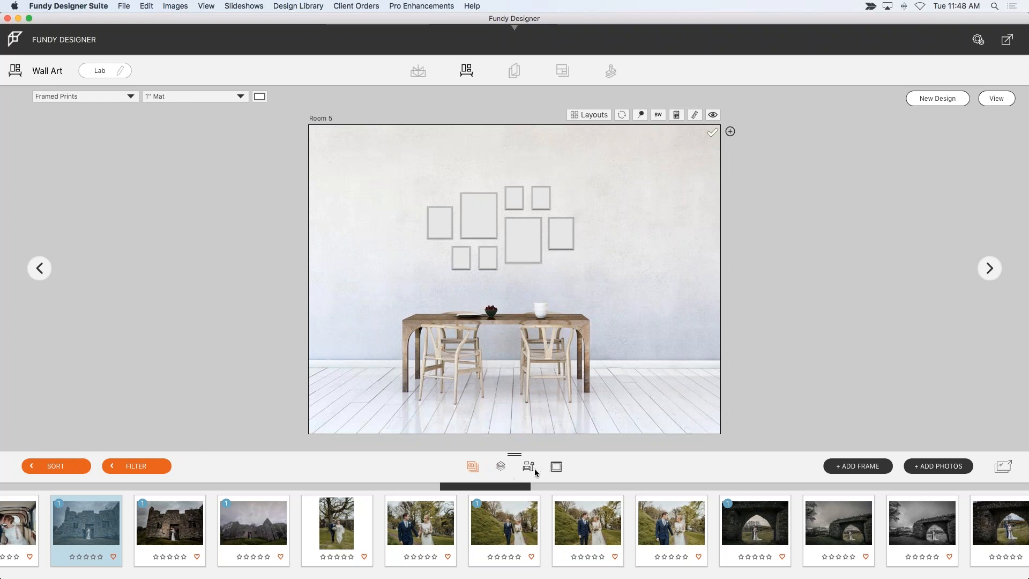
left_click(556, 466)
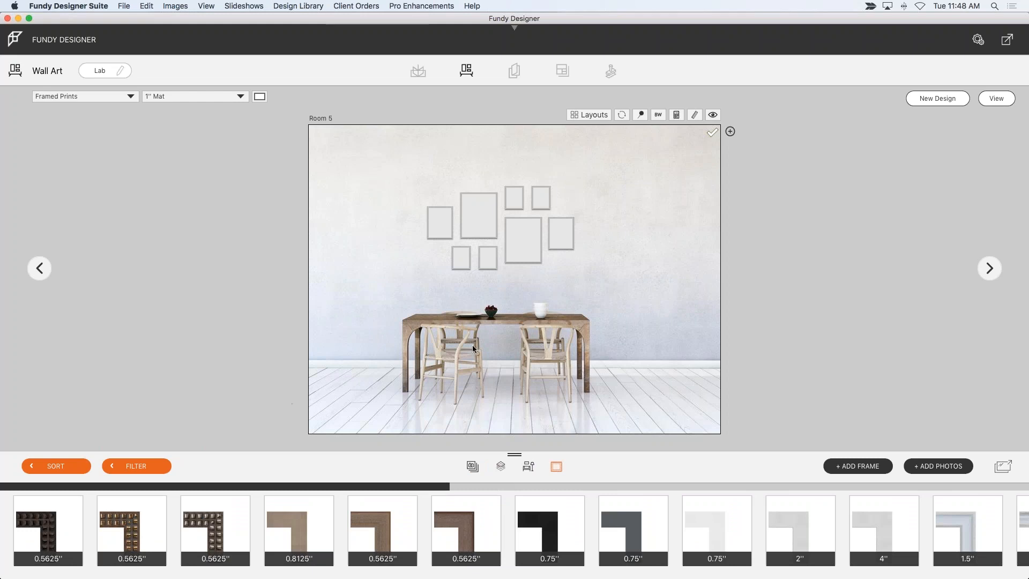
left_click_drag(48, 530, 472, 345)
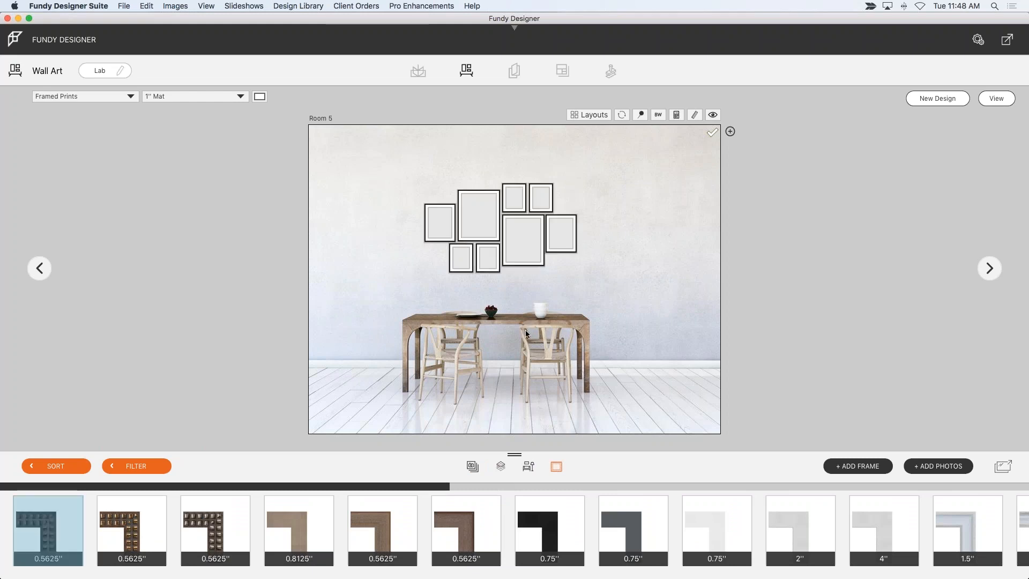
- Fill the two large frames with the garden couple and castle doorway photos, and the leftmost frame with the upright tree photo
left_click(477, 468)
left_click_drag(507, 523, 516, 247)
left_click_drag(337, 524, 434, 231)
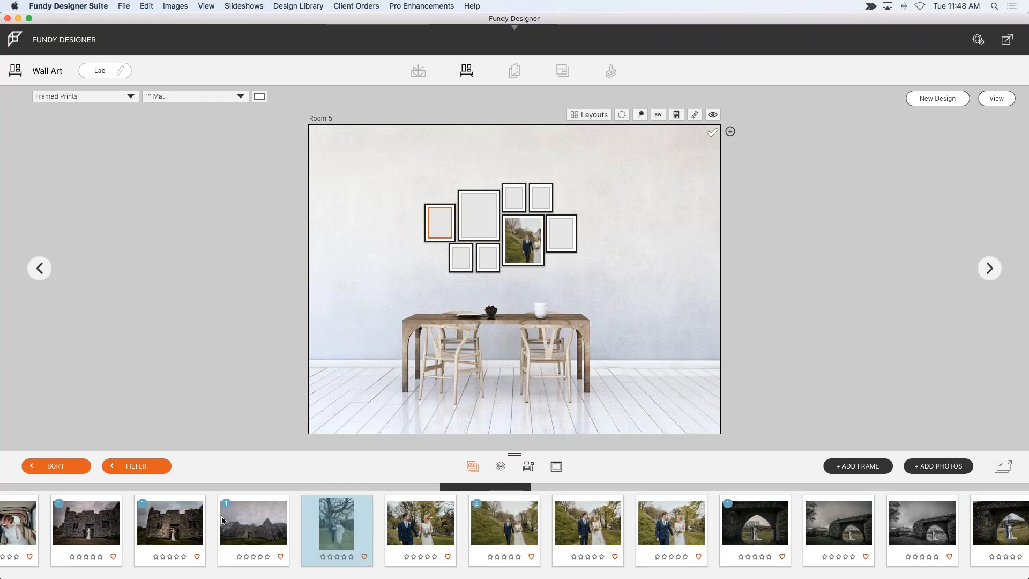
left_click_drag(166, 529, 461, 220)
left_click(438, 220)
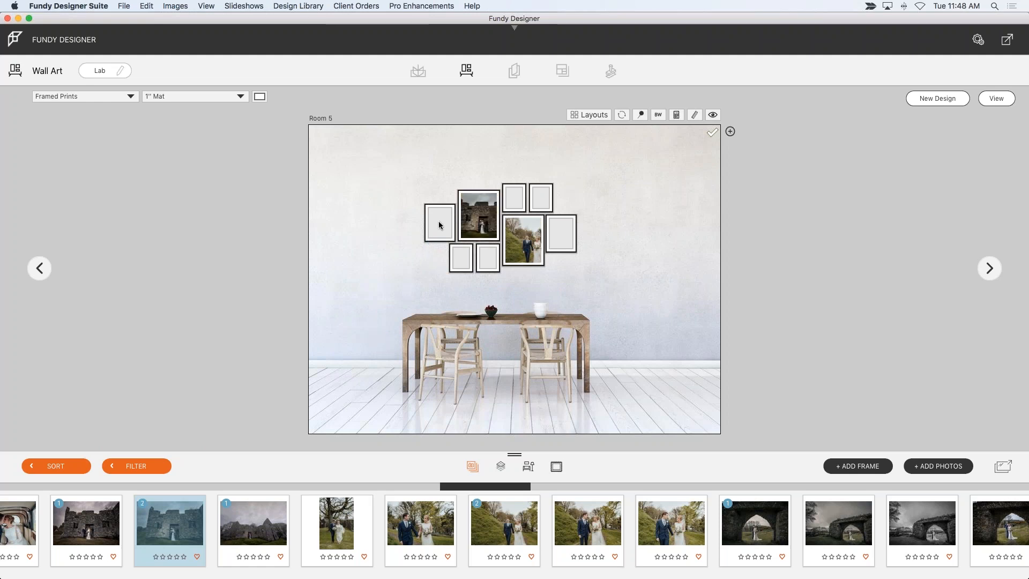
left_click(337, 529)
left_click_drag(374, 424, 439, 223)
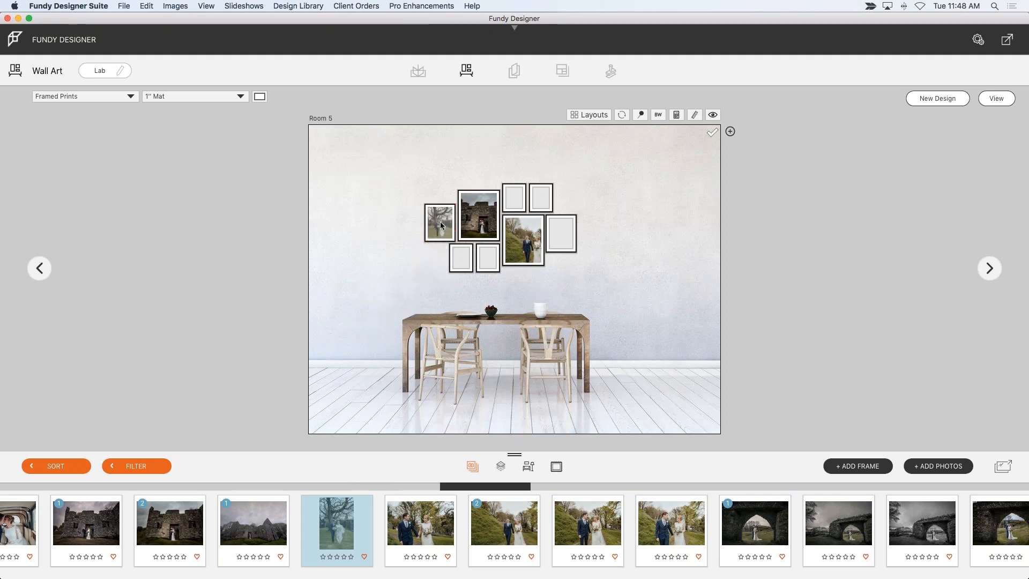
- Place the bare-tree landscape photo in the rightmost frame and reposition the couple within the lower large frame
left_click(611, 483)
left_click_drag(500, 536, 519, 232)
left_click(593, 329)
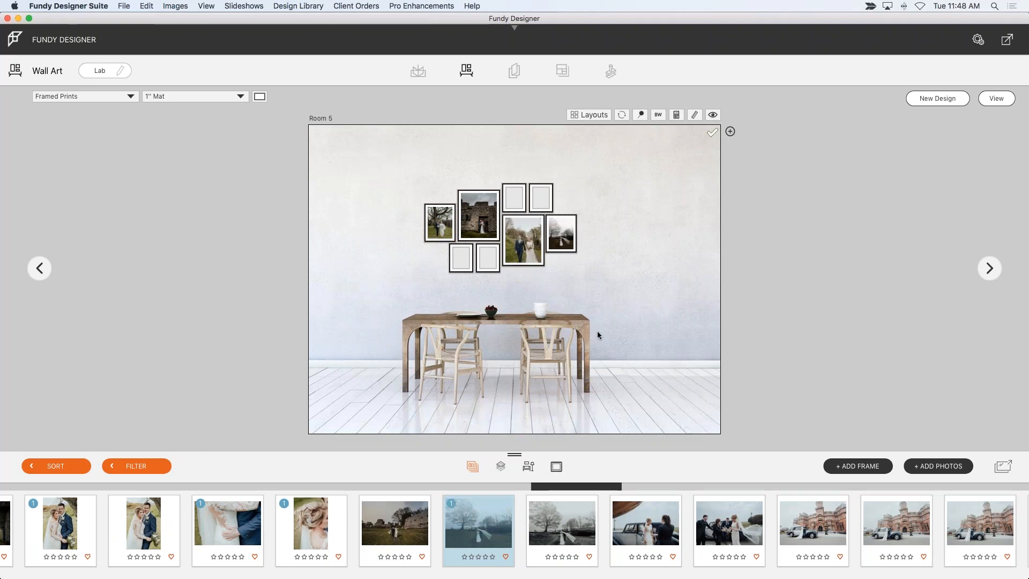
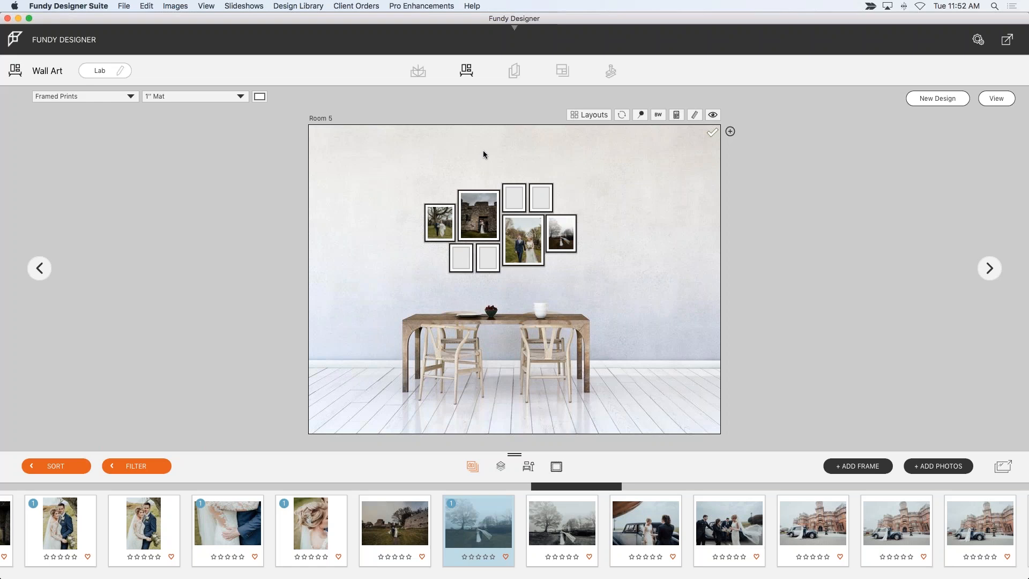
- Open the Design Library's downloadable card designs and filter them by the Holiday type
left_click(514, 71)
left_click(480, 46)
left_click(298, 6)
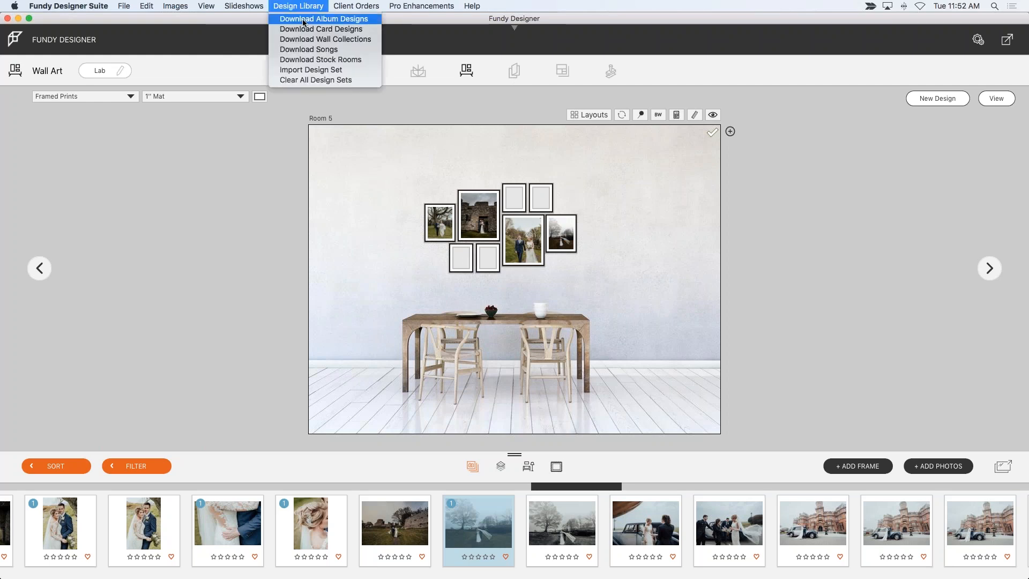
left_click(319, 39)
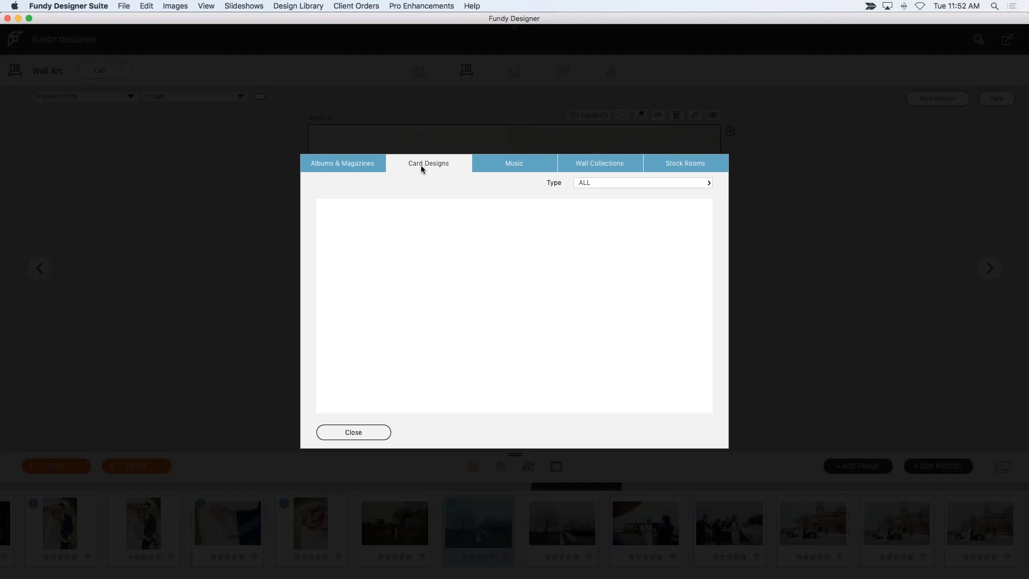
left_click(612, 185)
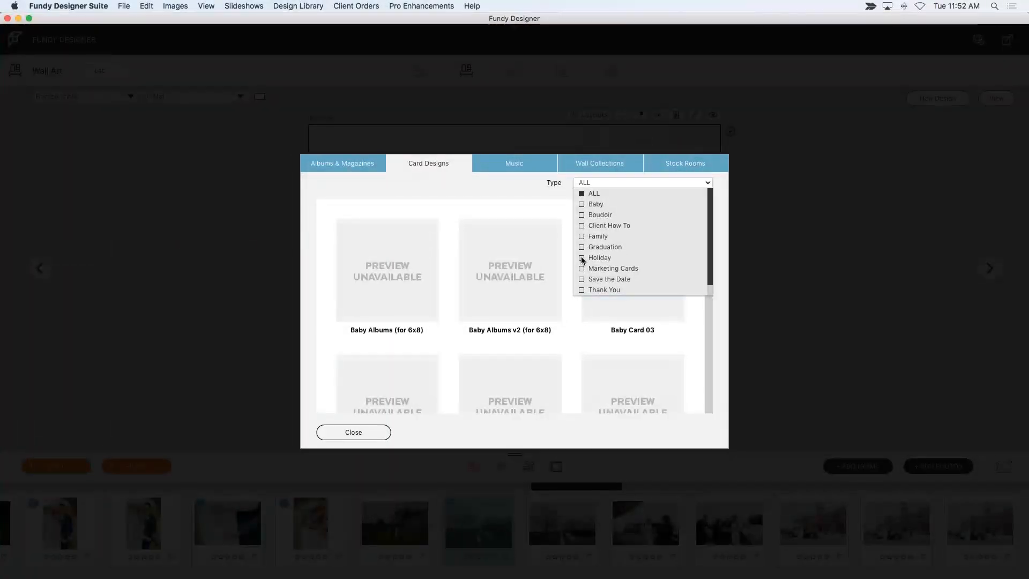
left_click(597, 258)
left_click(518, 243)
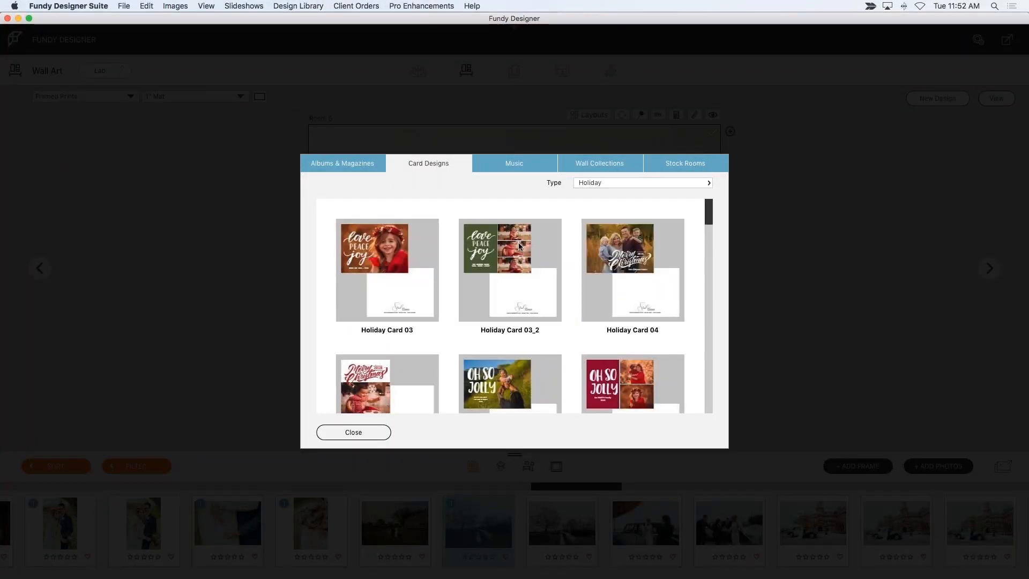
- Browse the holiday cards, choose Holiday Card 08 for download, and close the design library dialog
scroll(518, 244, "down", 1)
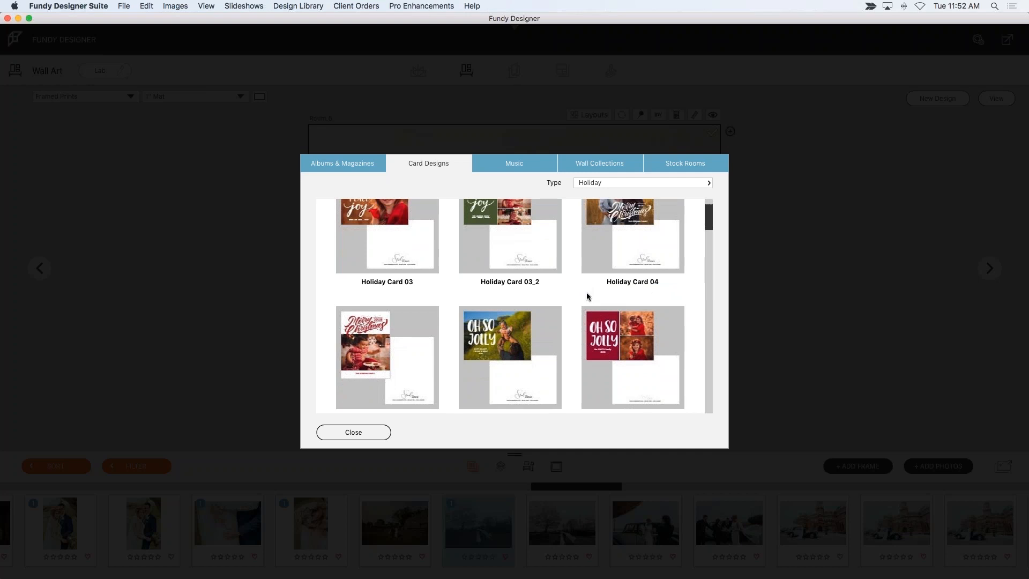
scroll(643, 265, "down", 2)
left_click_drag(708, 244, 711, 270)
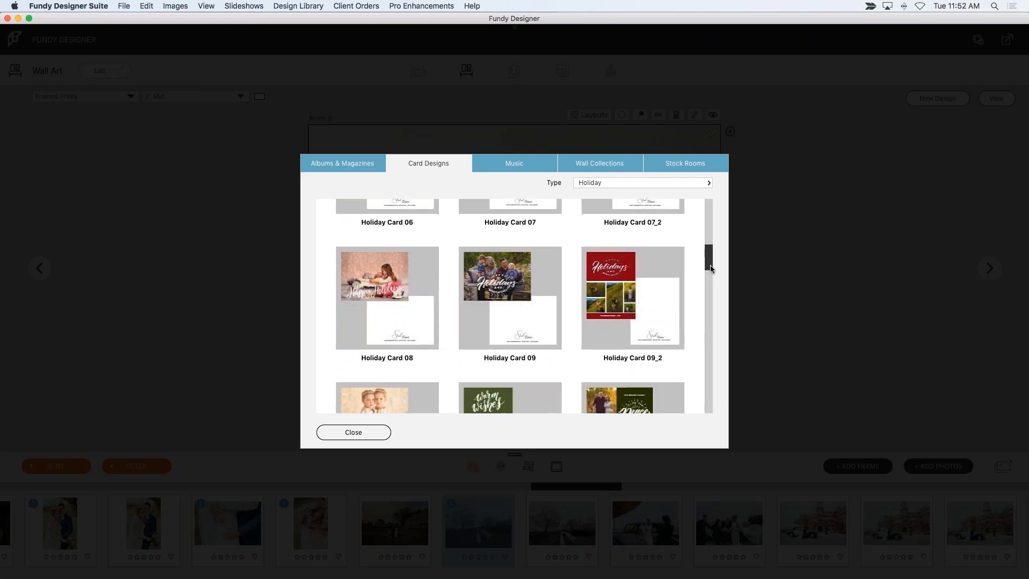
mouse_move(381, 279)
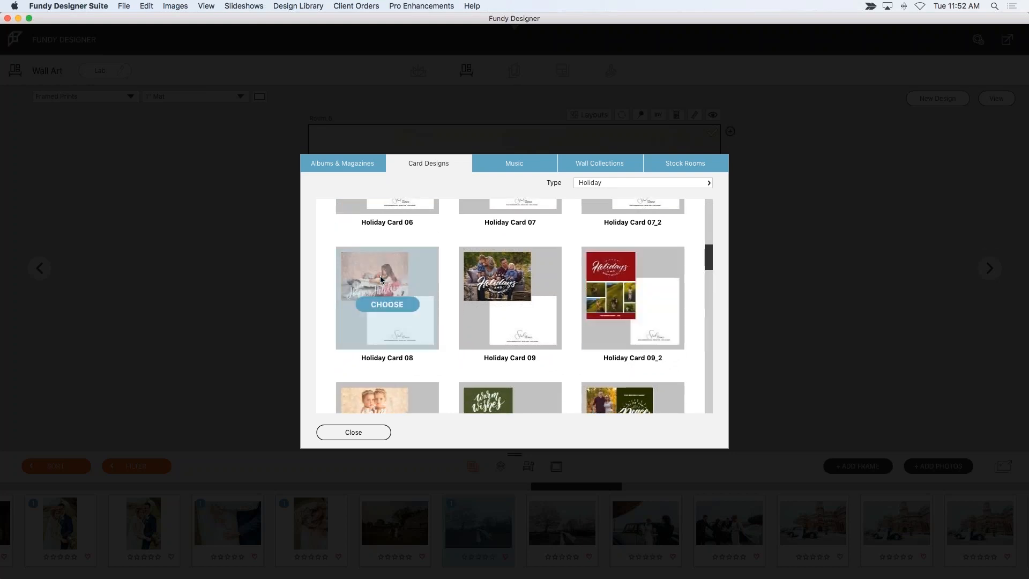
left_click(392, 303)
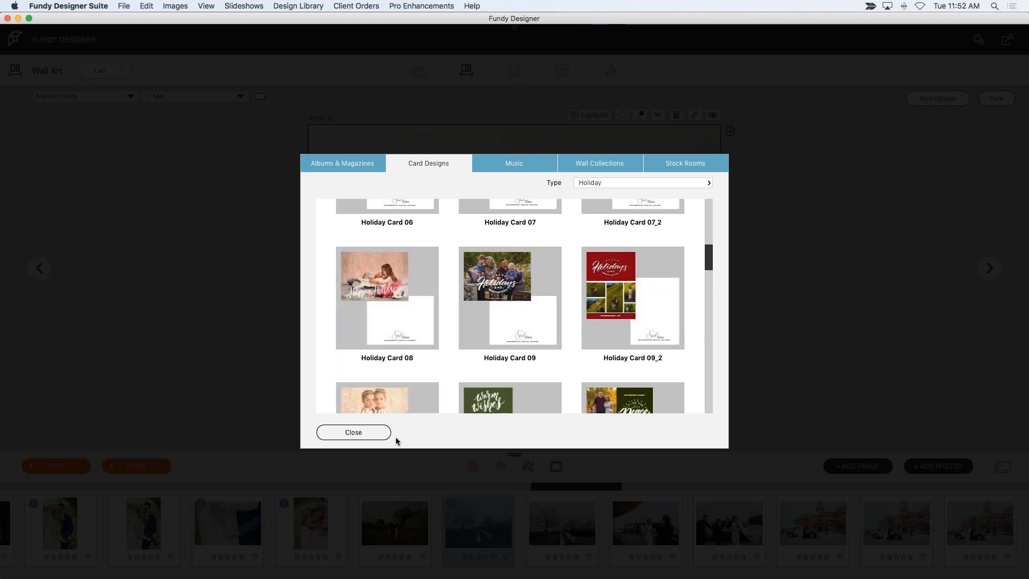
left_click(378, 436)
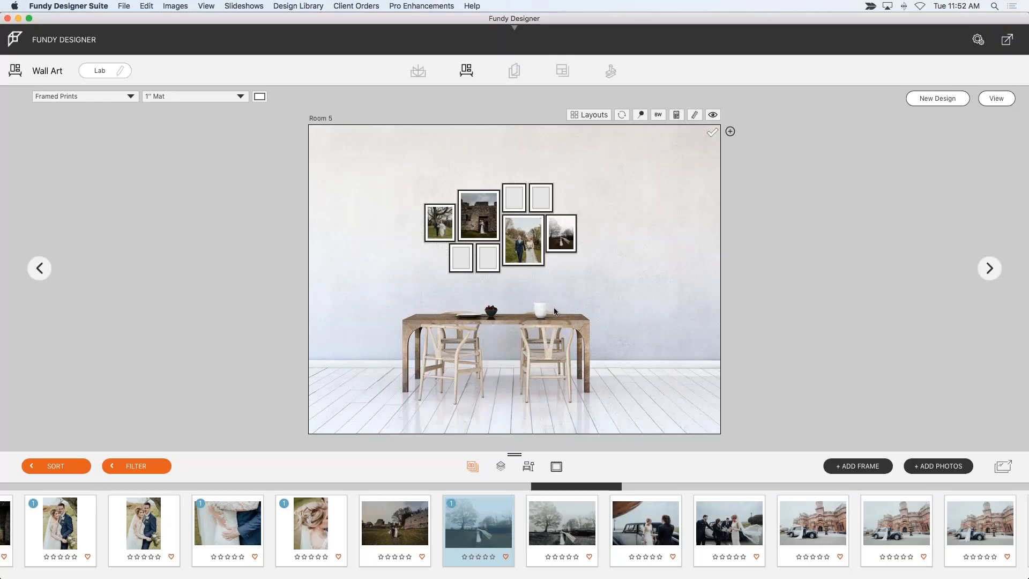
- Create a new card design in the A5 Card size with horizontal orientation, and name it "card"
left_click(514, 72)
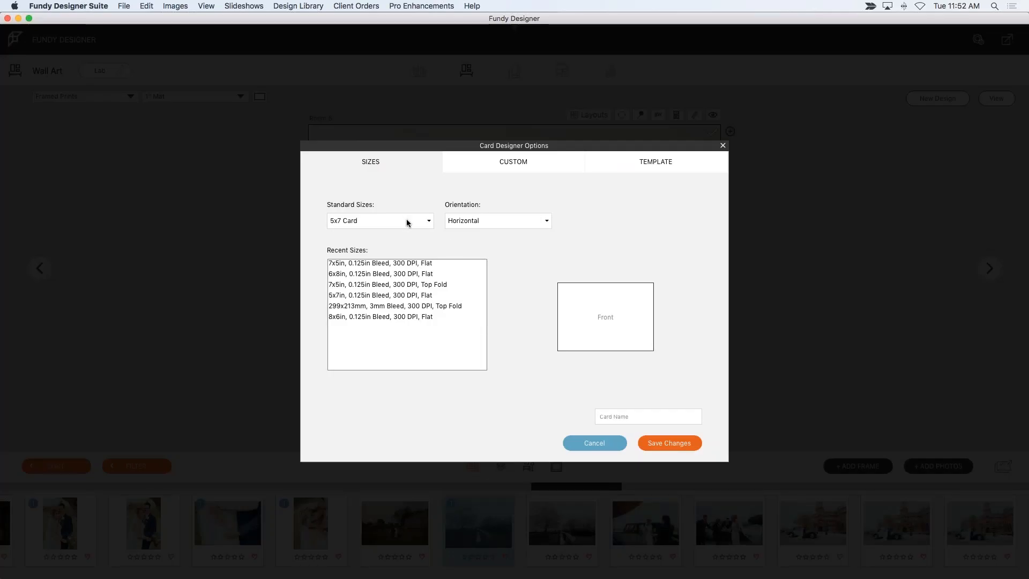
left_click(409, 220)
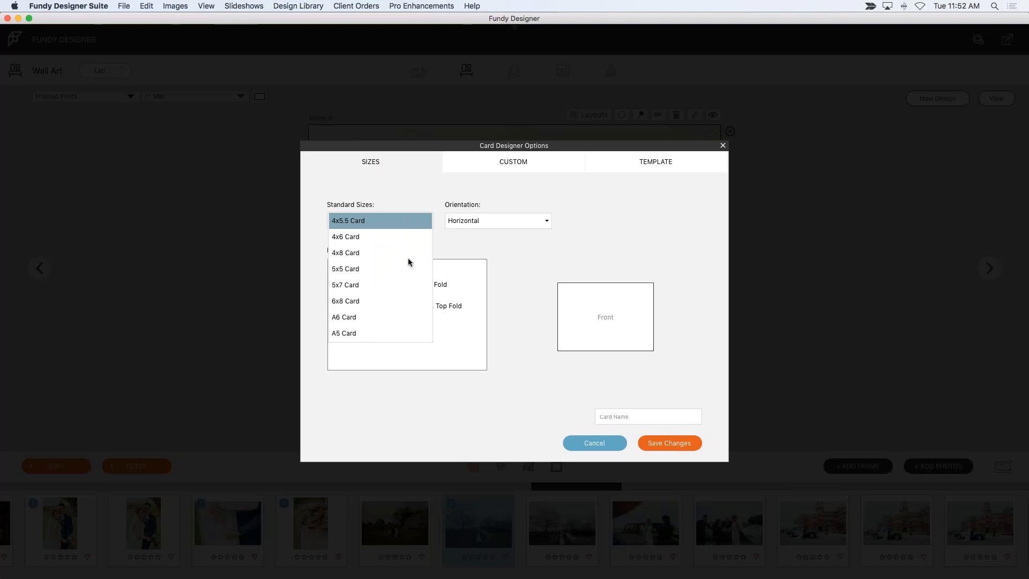
left_click(367, 328)
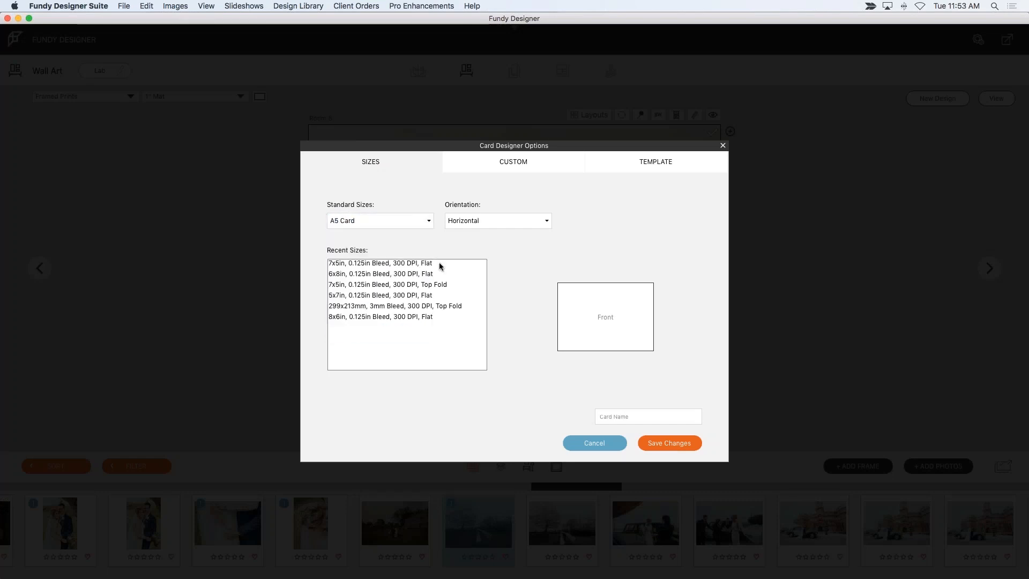
left_click(463, 221)
left_click(462, 220)
left_click(615, 417)
type("card")
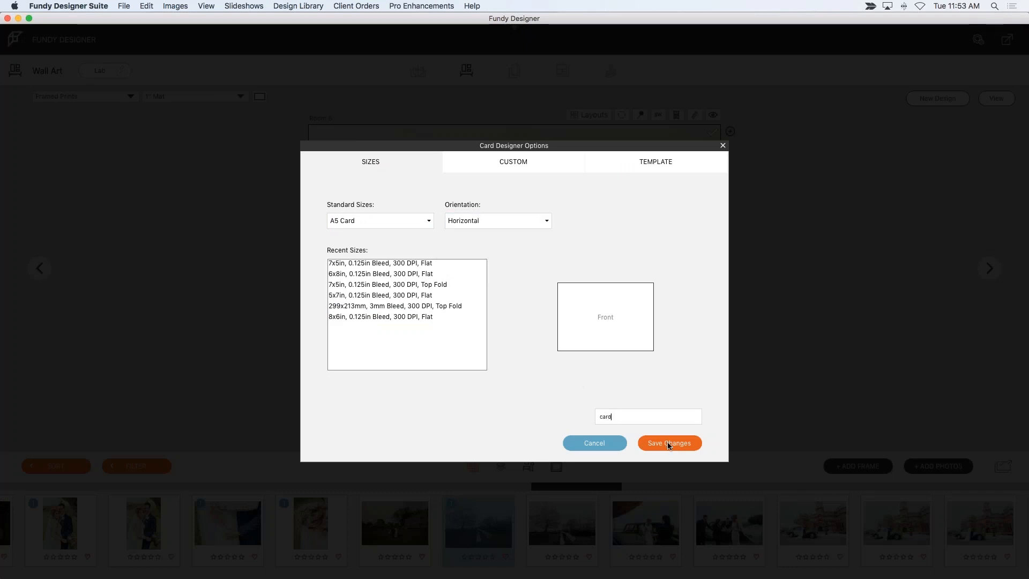
key("Return")
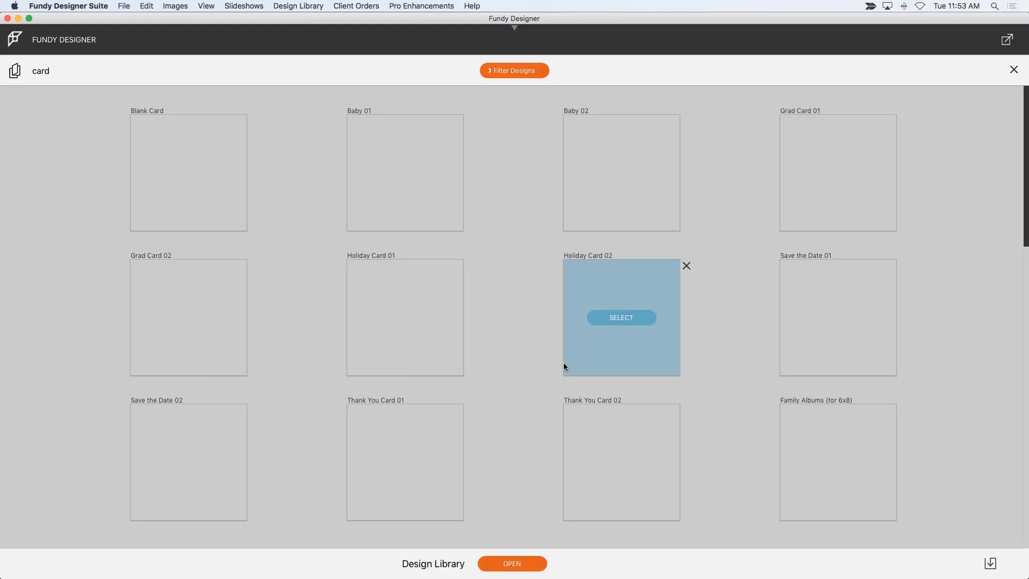
- Filter the card designs by Holiday and apply the Holiday Card 08 design
left_click(502, 72)
left_click(470, 162)
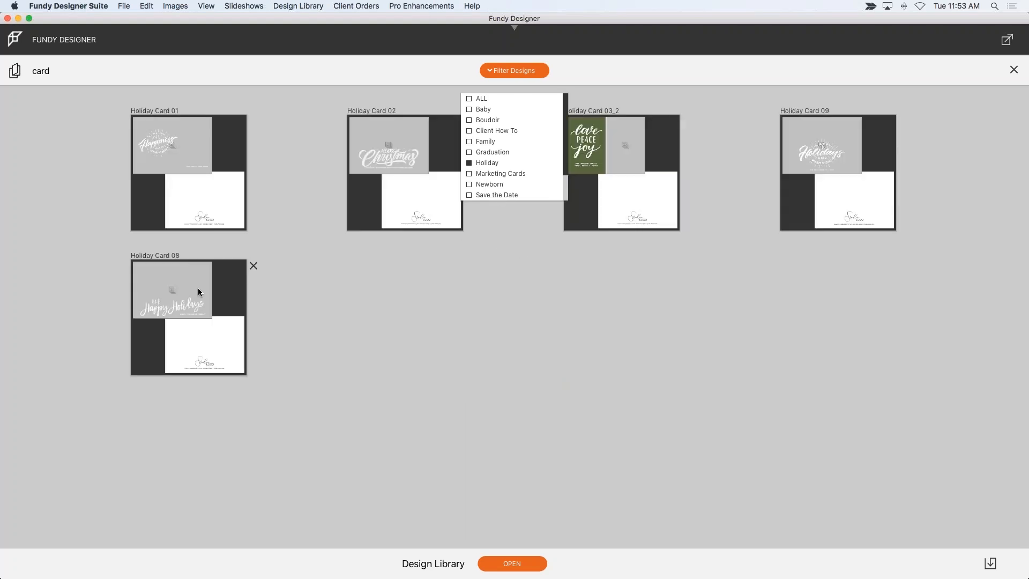
left_click(200, 313)
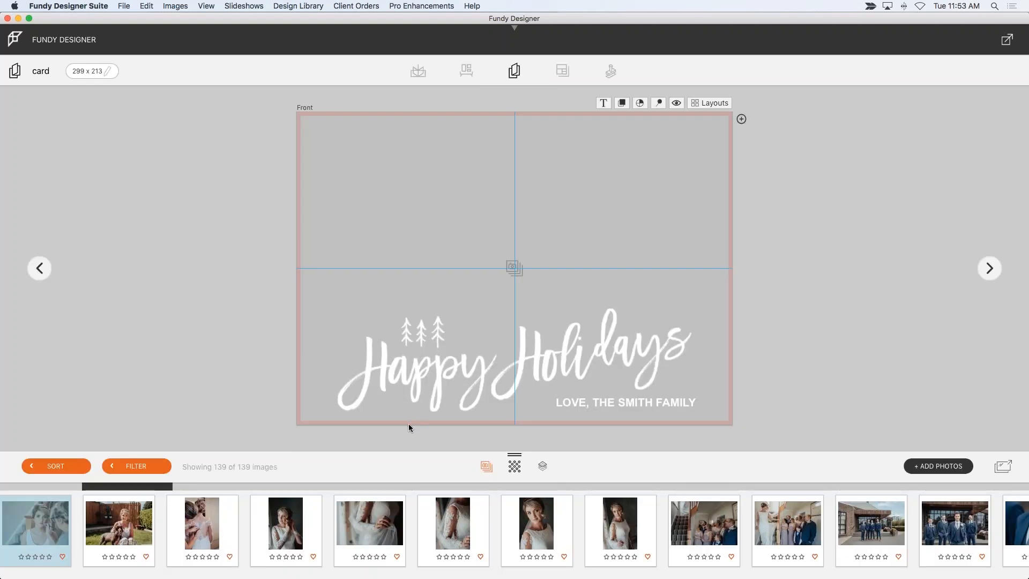
- Fill the card front with the wide castle ruins photo and inspect the family greeting text box
left_click_drag(190, 486, 512, 499)
left_click_drag(412, 526, 512, 264)
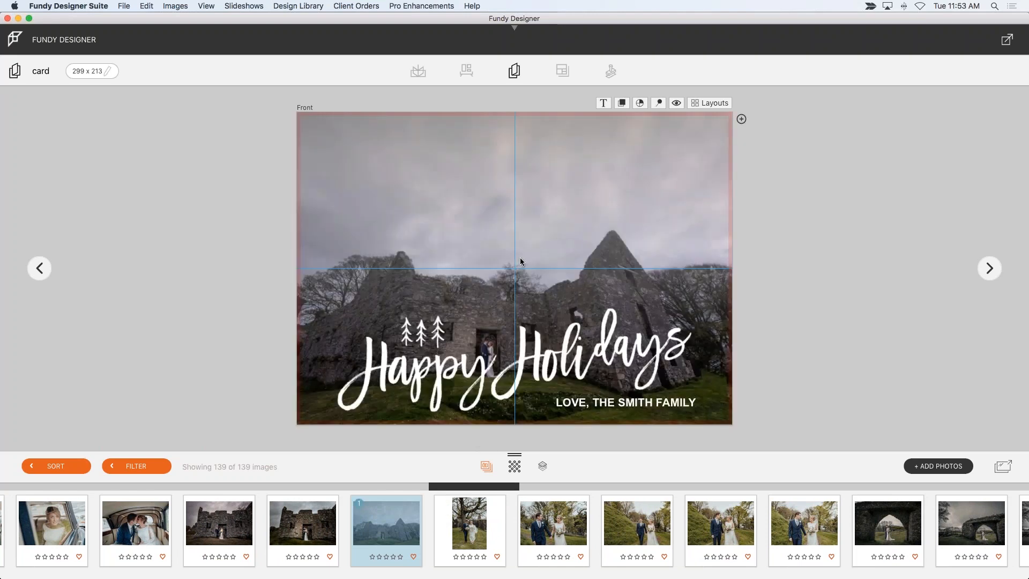
left_click(658, 406)
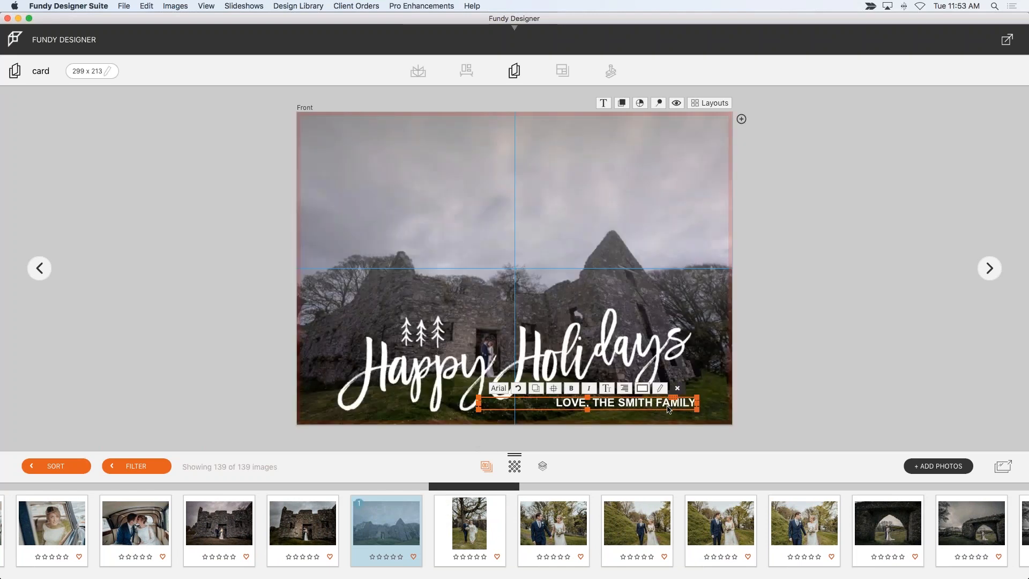
left_click(756, 385)
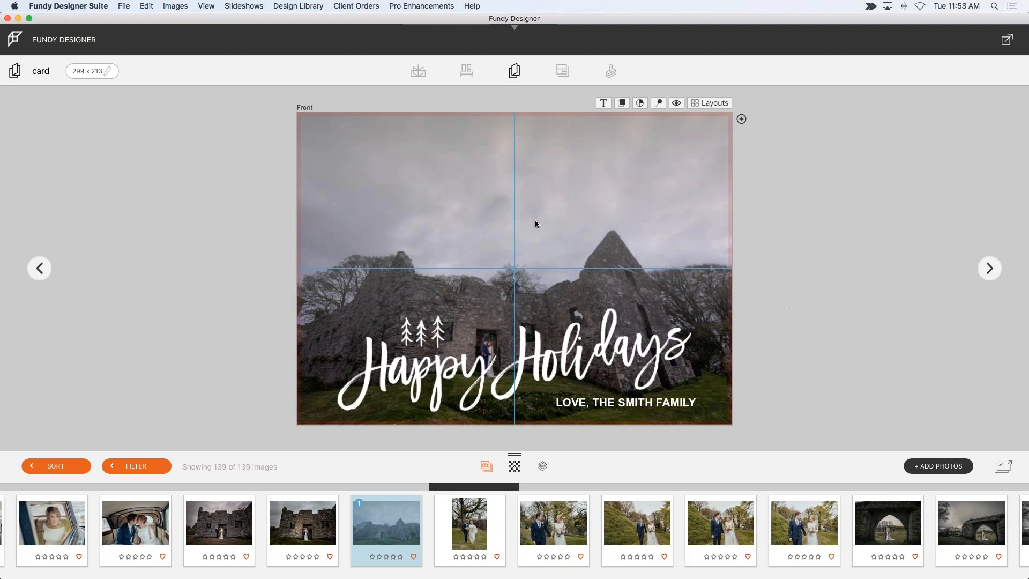
- Review the studio logo and contact line on the card's back, and return to the front
left_click(38, 271)
left_click(517, 358)
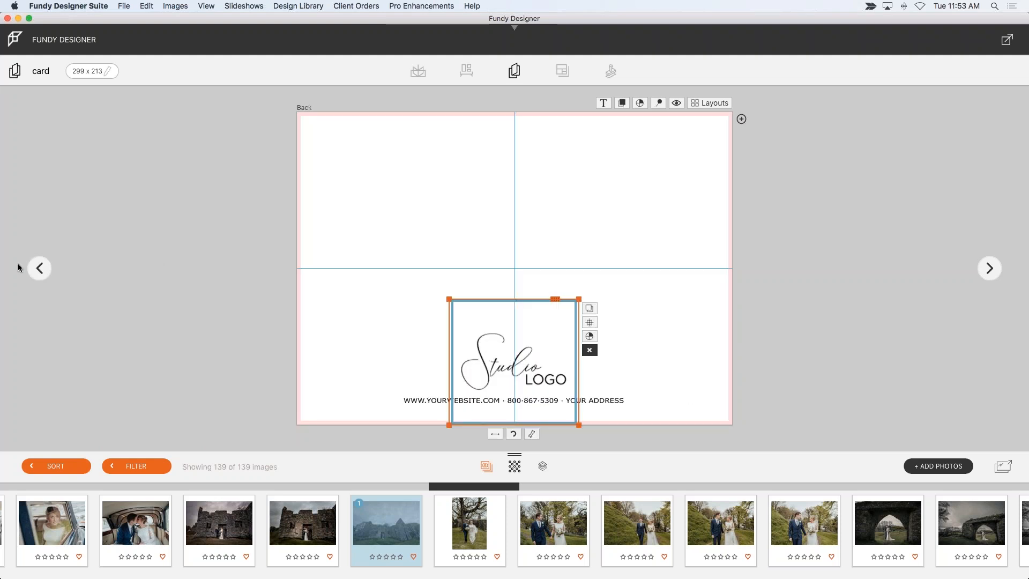
left_click(39, 268)
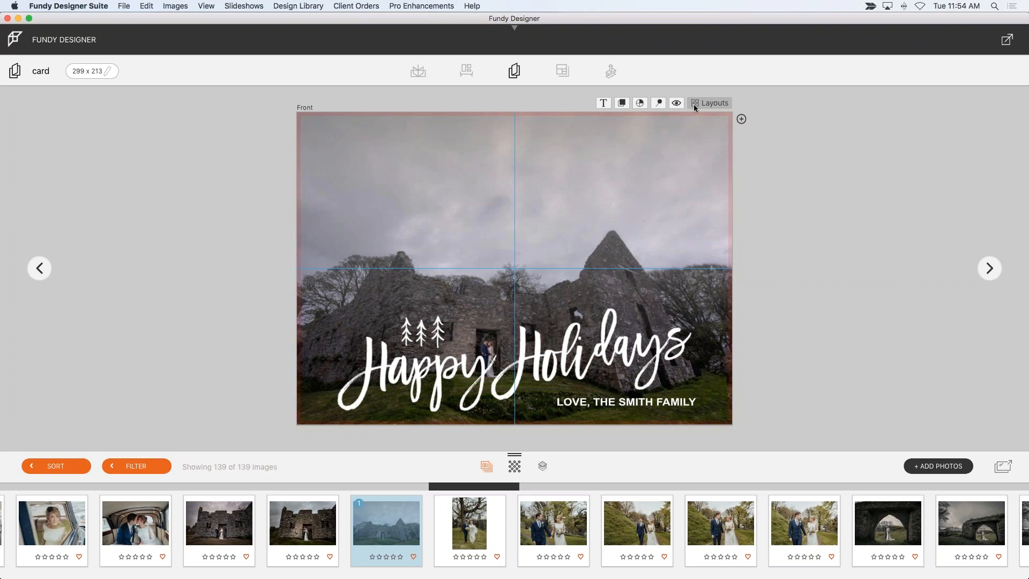
key("super+l")
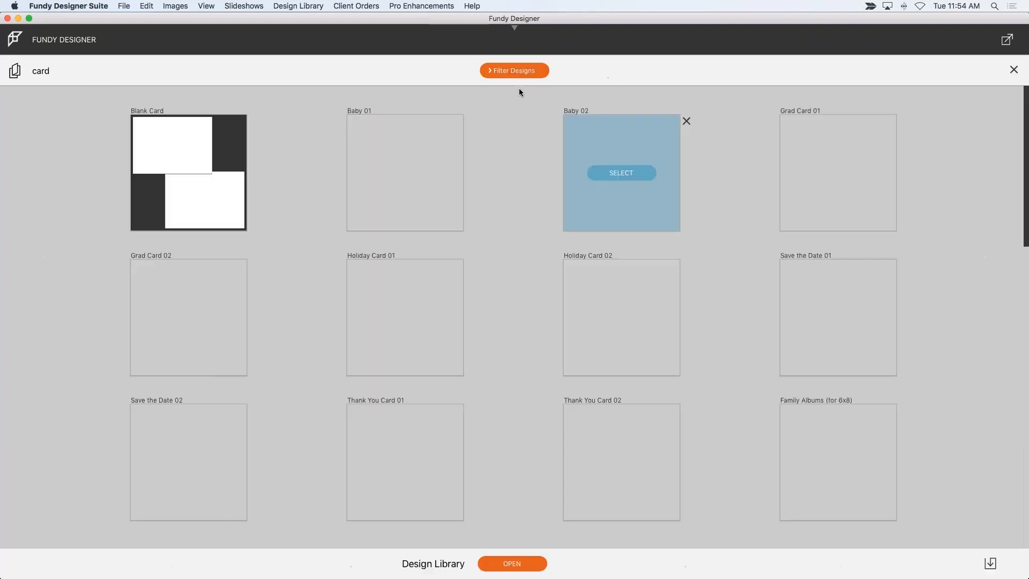
left_click(513, 71)
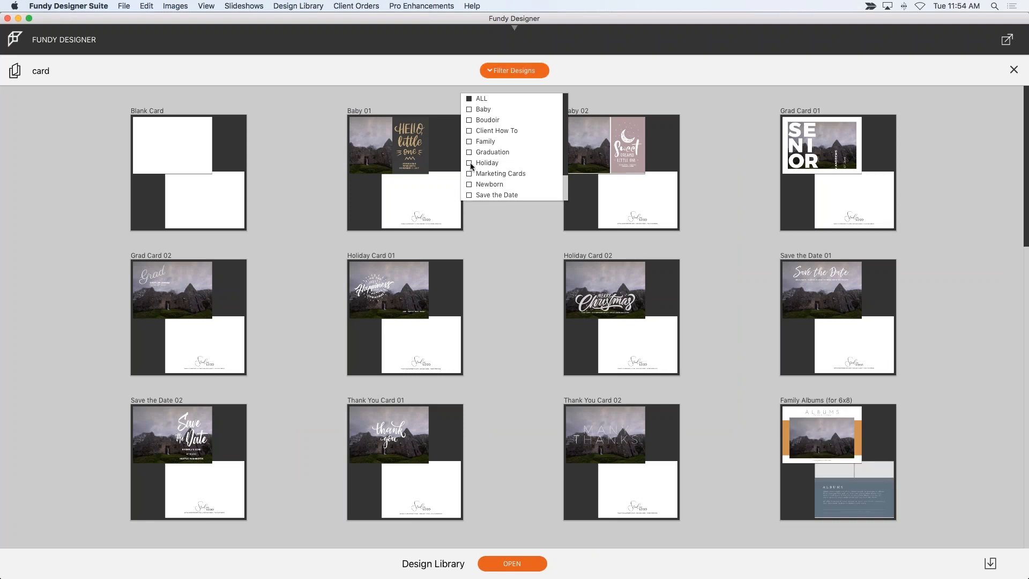
left_click(485, 215)
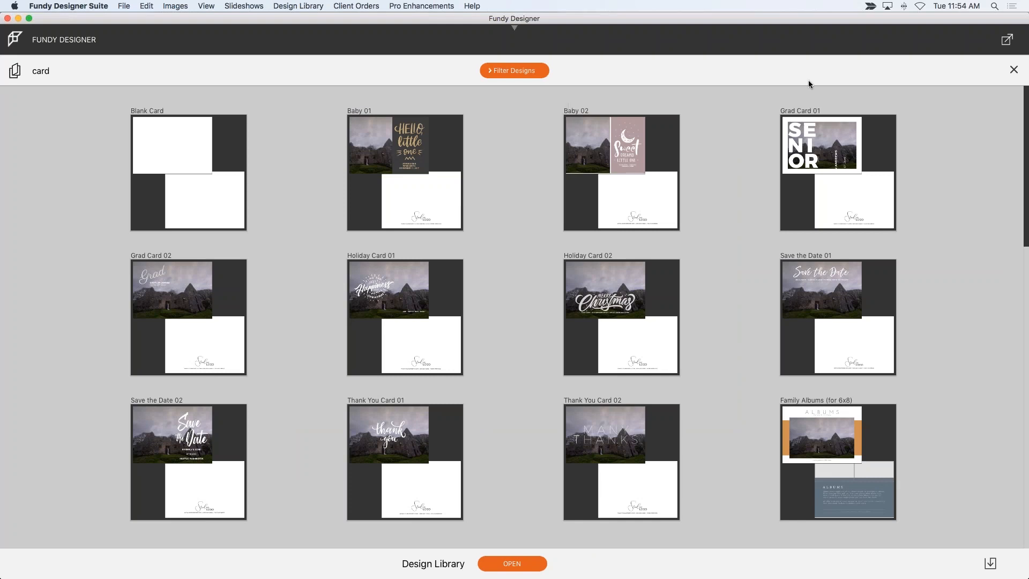
left_click(1013, 73)
- Open the downloadable card designs, filter them by the Thank You type, and choose Thank You Card 04 for download
left_click(275, 8)
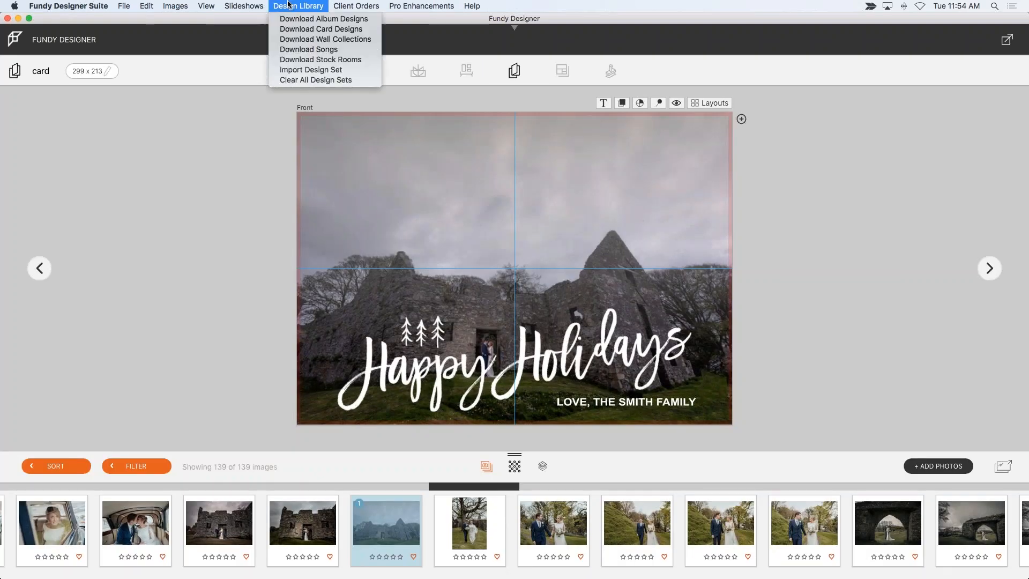
left_click(304, 29)
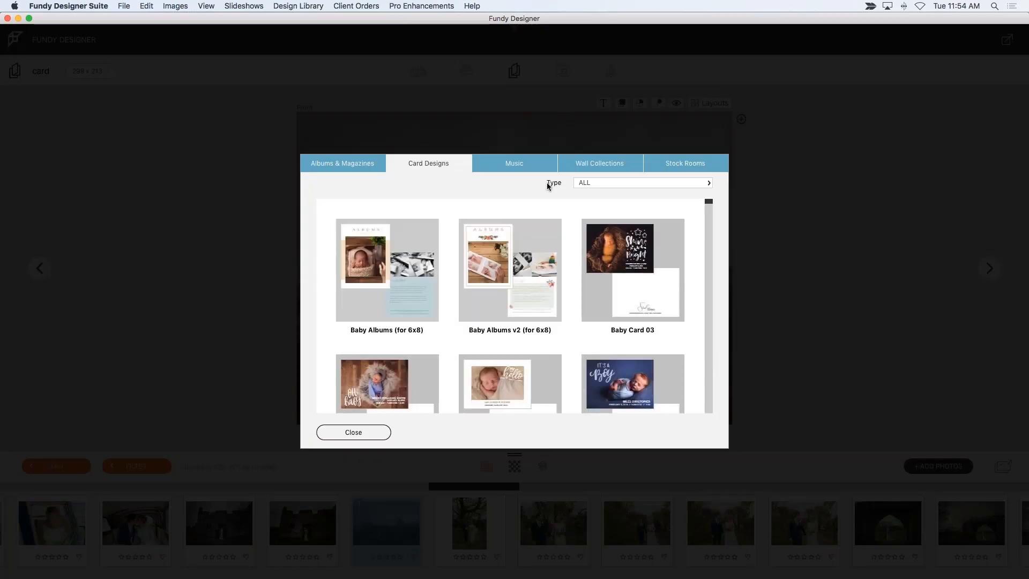
left_click(617, 182)
left_click(600, 290)
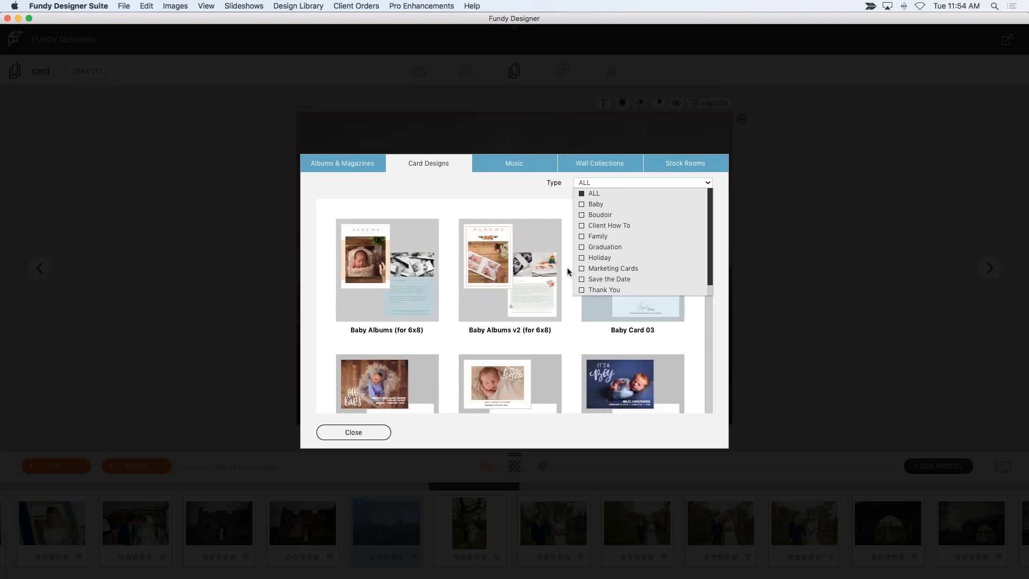
left_click(482, 191)
left_click(523, 277)
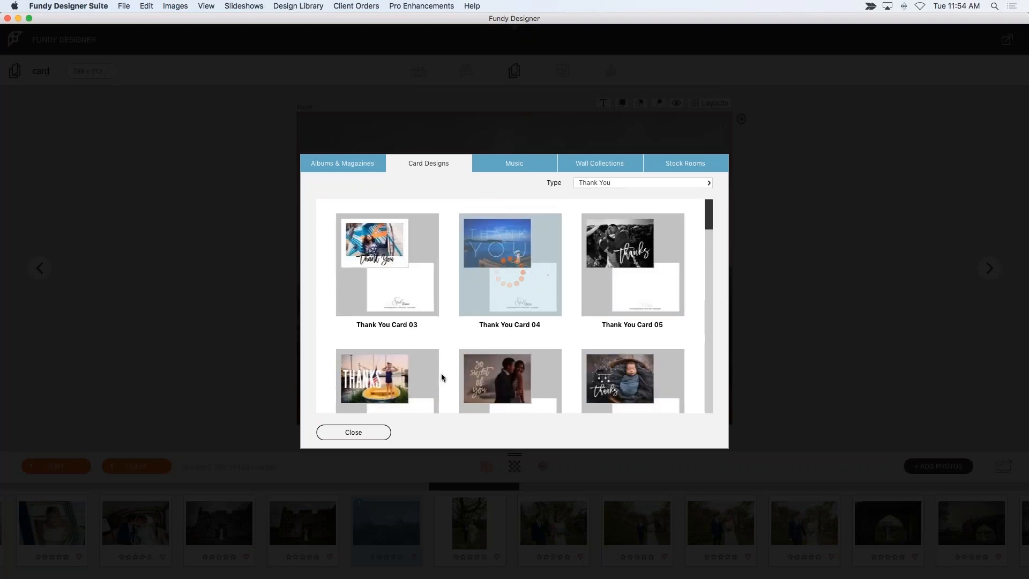
- Browse the thank-you card designs, choose Thank You Card 26 for download, and close the library dialog
scroll(490, 340, "down", 3)
scroll(528, 326, "up", 3)
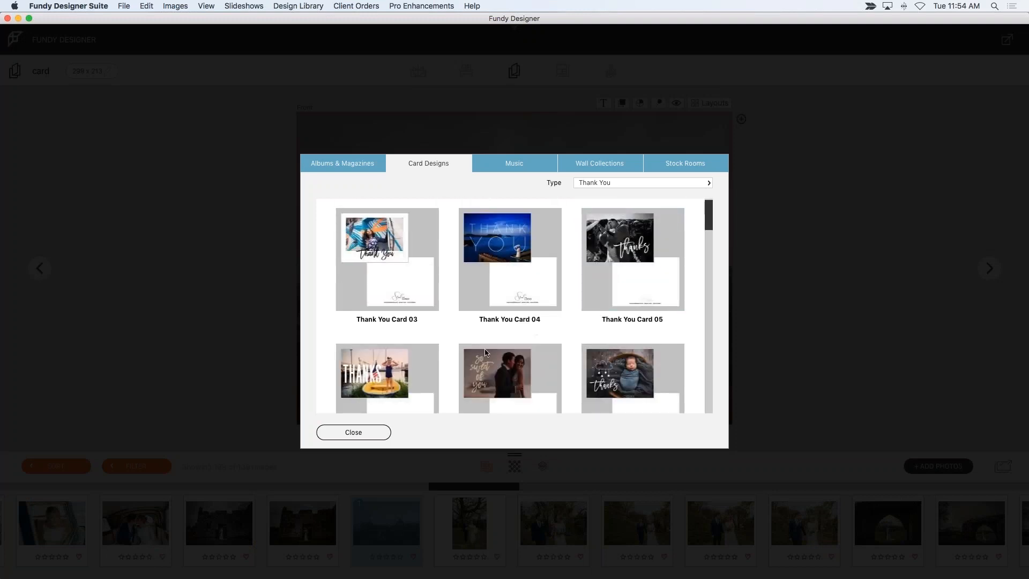
scroll(486, 347, "down", 7)
scroll(486, 348, "down", 6)
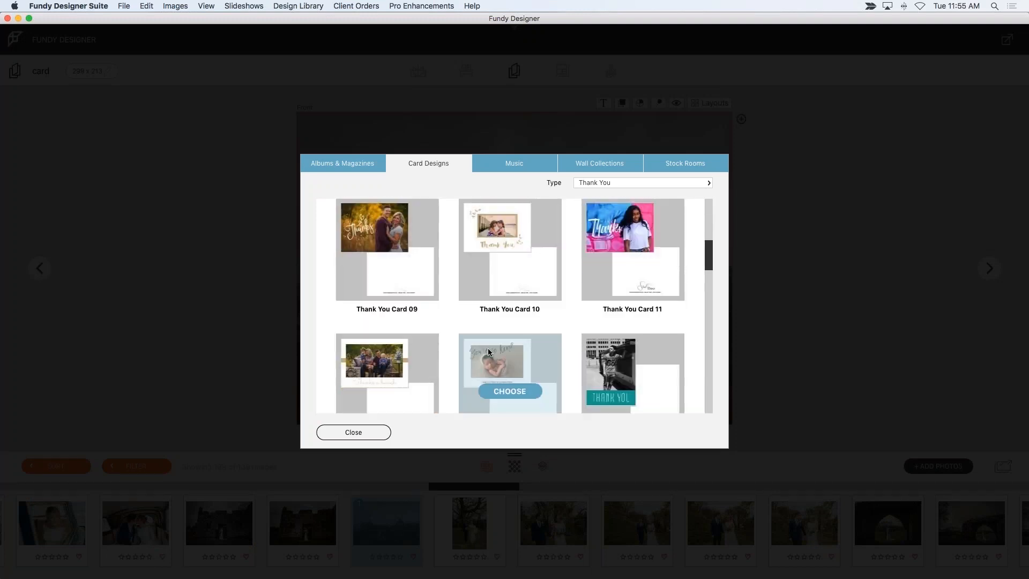
scroll(463, 341, "down", 5)
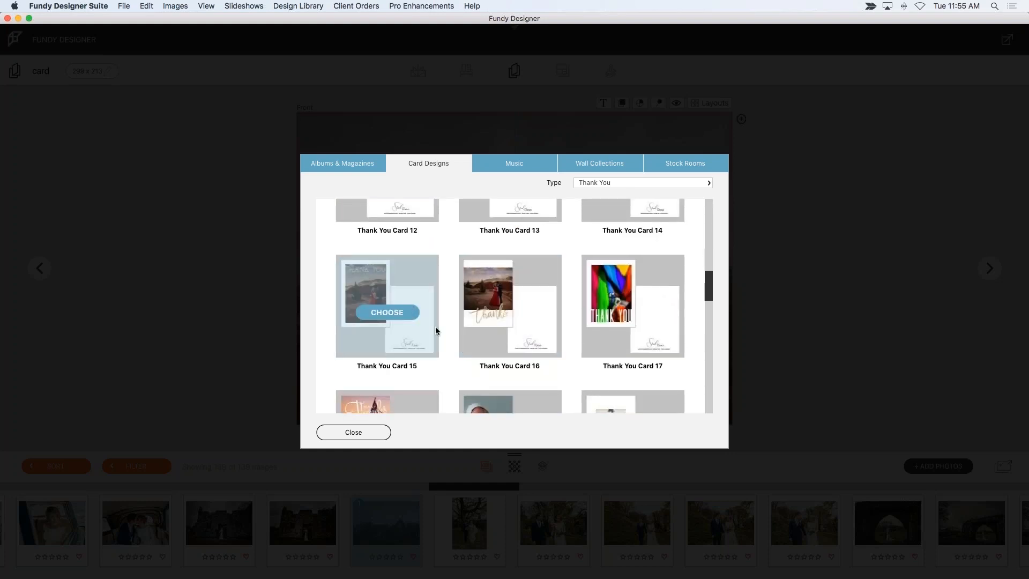
scroll(439, 326, "down", 4)
scroll(438, 325, "down", 4)
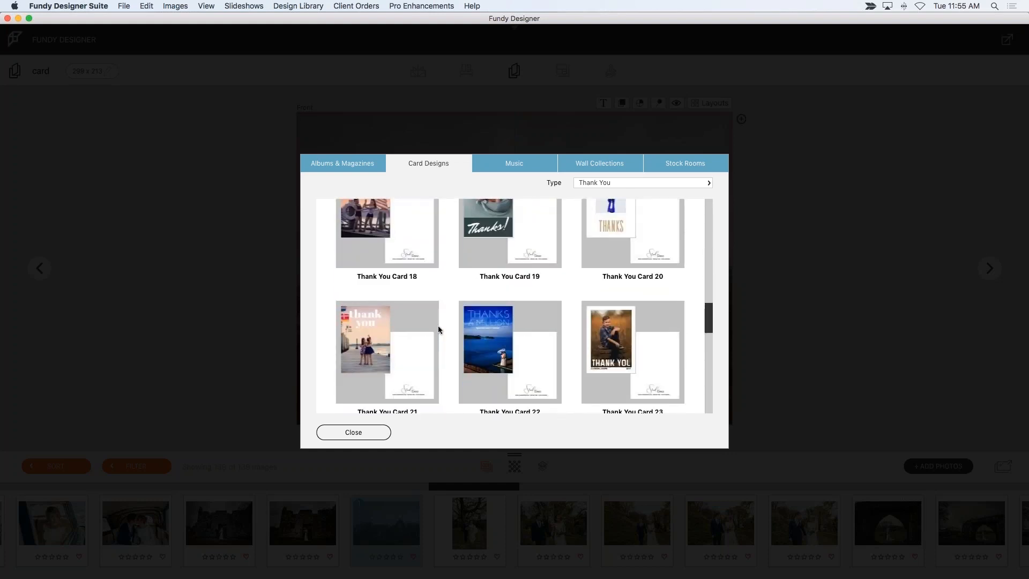
scroll(438, 326, "down", 4)
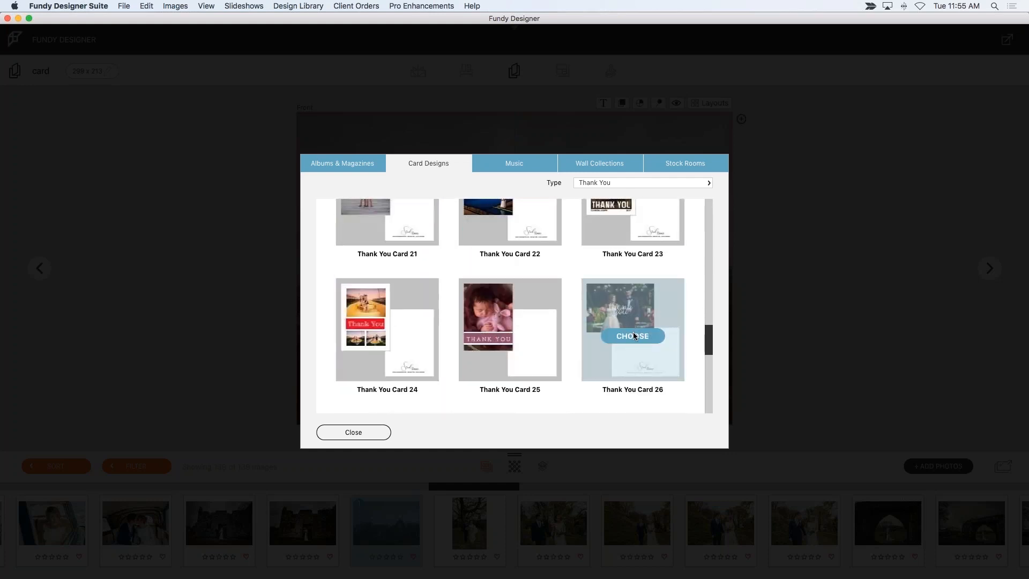
left_click(354, 432)
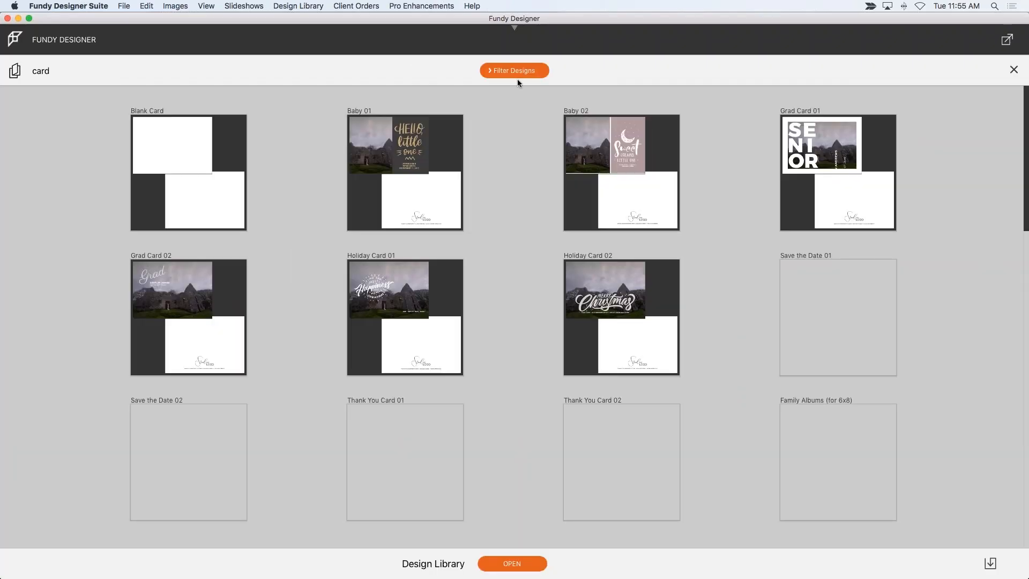
- Apply the Thank You Card 02 design from the Thank You filter and move its "MANY THANKS" lettering higher above the couple
left_click(510, 71)
scroll(476, 177, "down", 3)
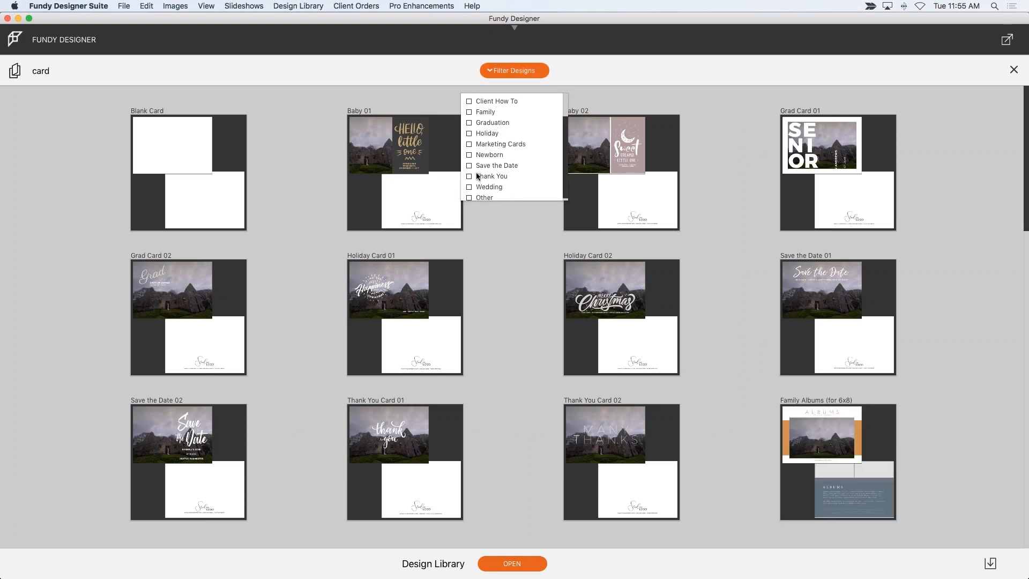
left_click(469, 174)
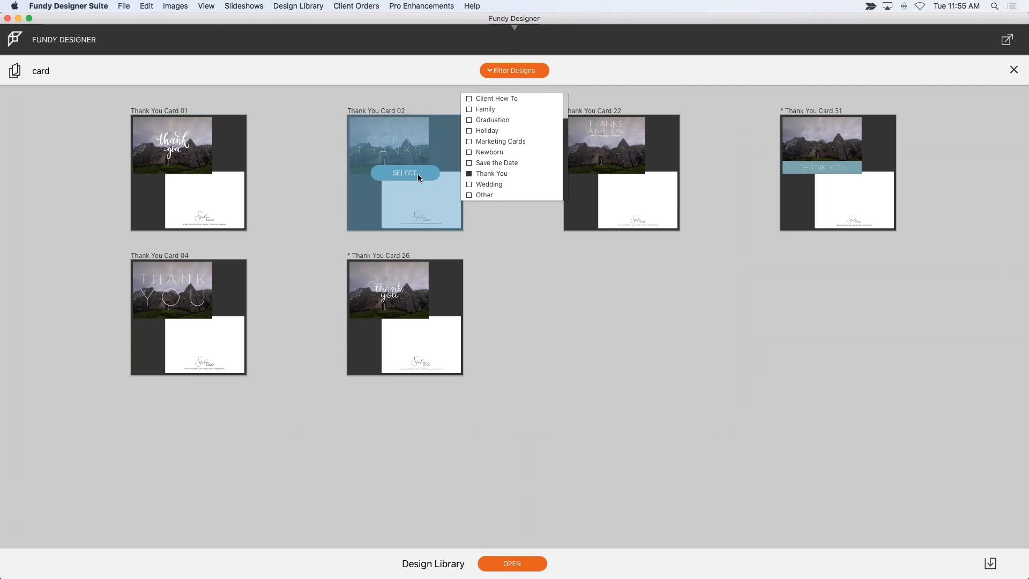
left_click(417, 174)
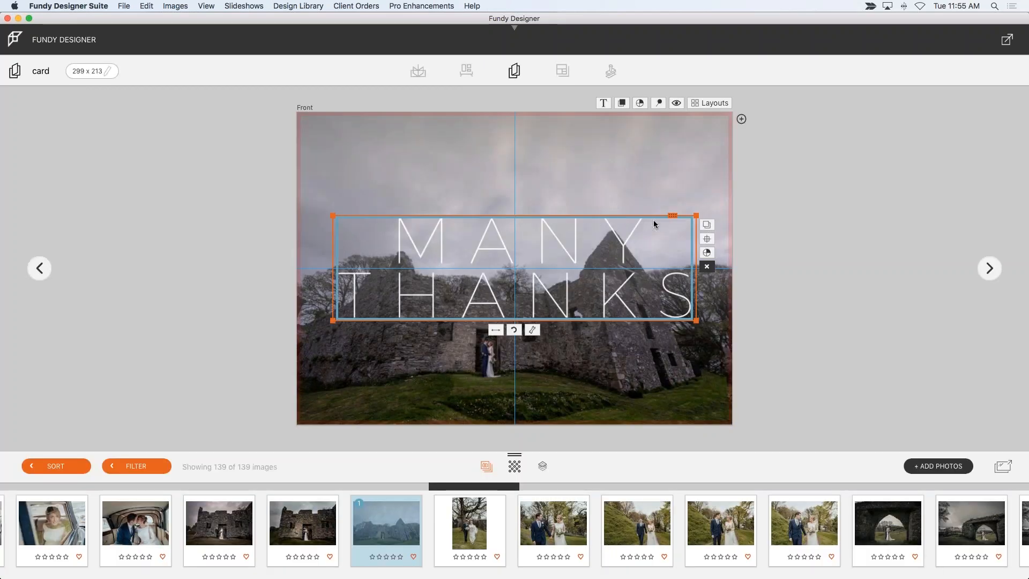
left_click_drag(671, 215, 672, 183)
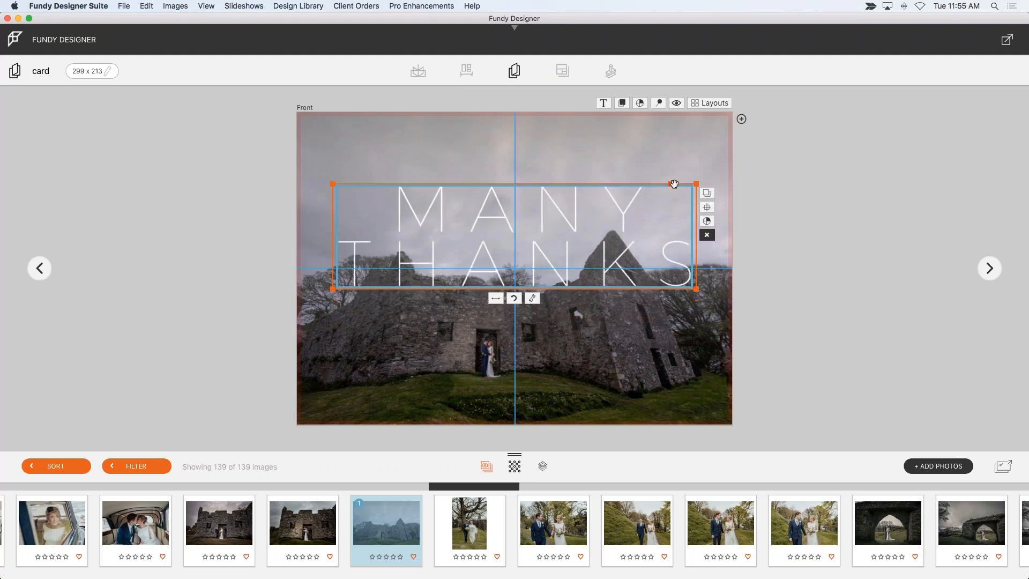
left_click(781, 335)
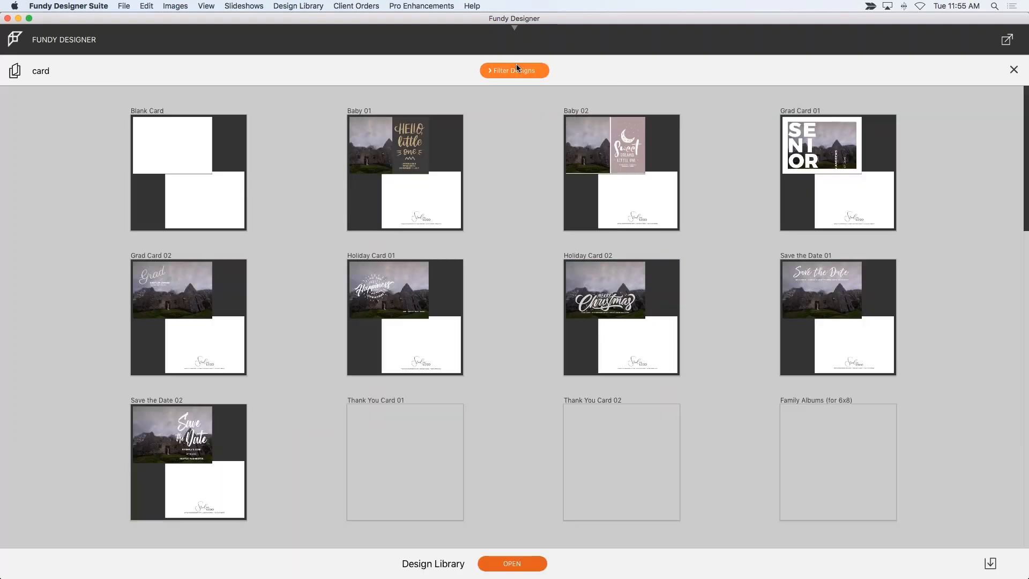
- Apply the Thank You Card 26 design from the Thank You filter and move its "thank you" text higher on the photo
left_click(516, 67)
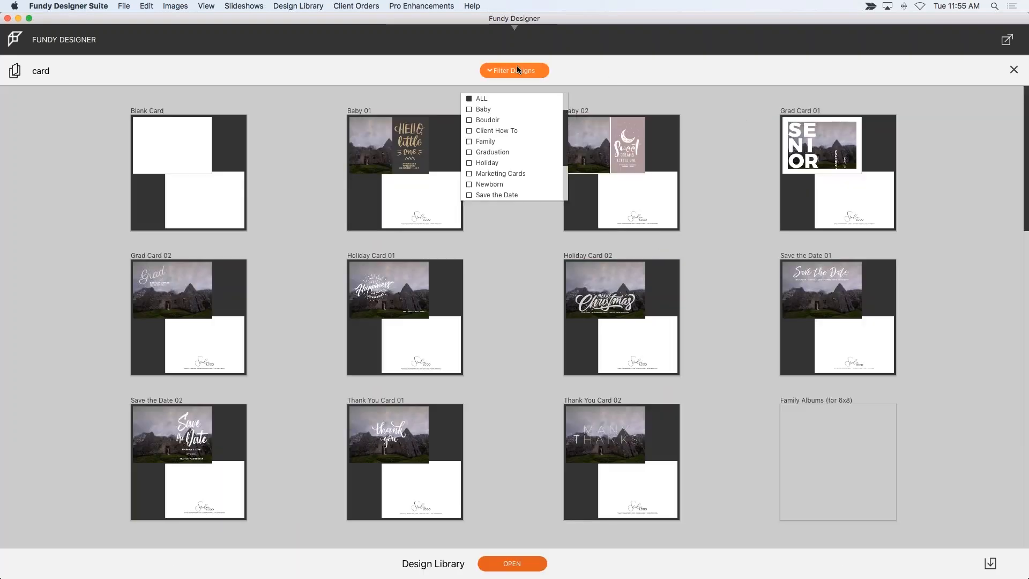
scroll(482, 185, "down", 3)
left_click(469, 153)
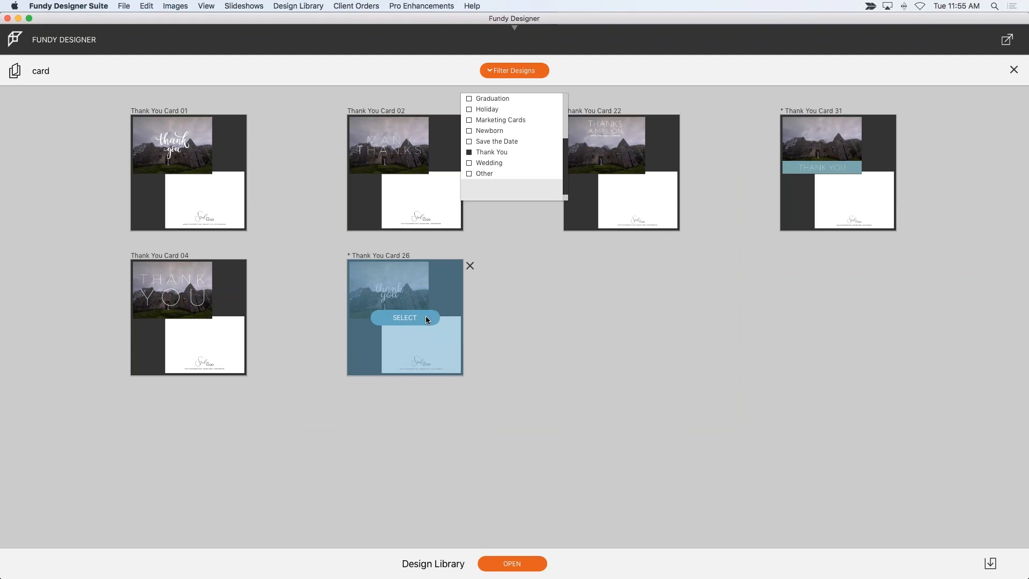
left_click(426, 318)
left_click_drag(708, 224, 709, 186)
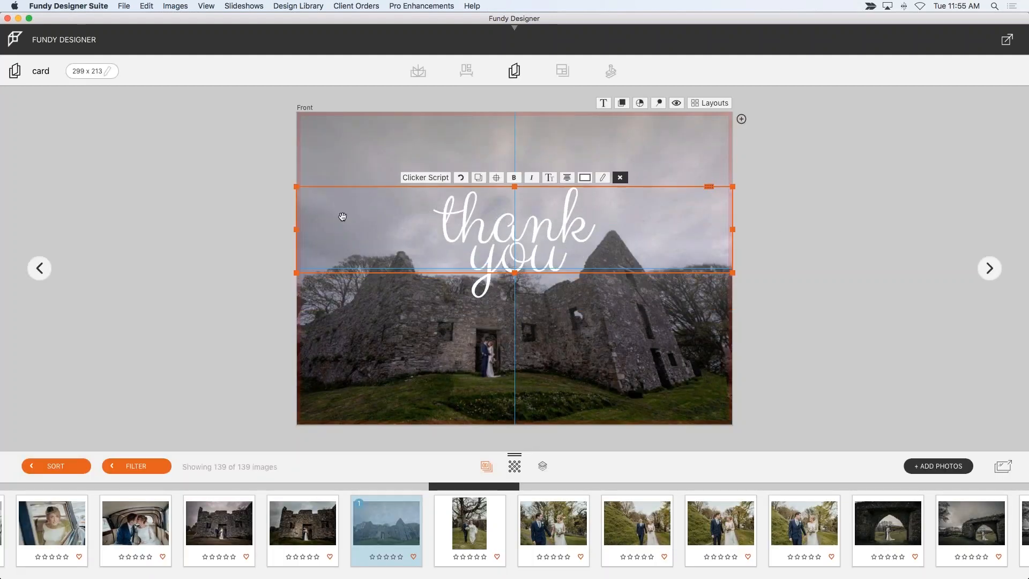
left_click(104, 226)
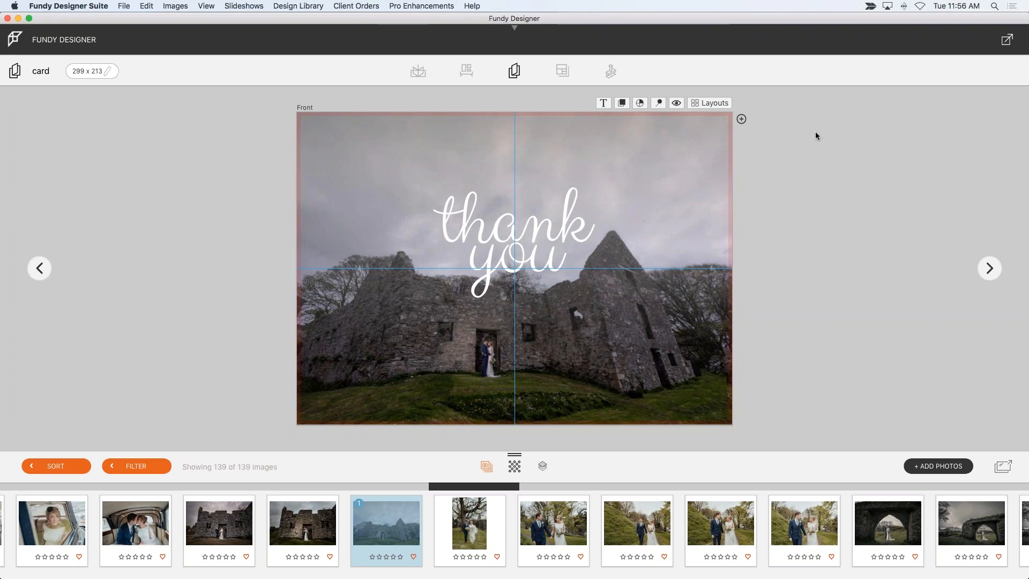
key("super+Tab")
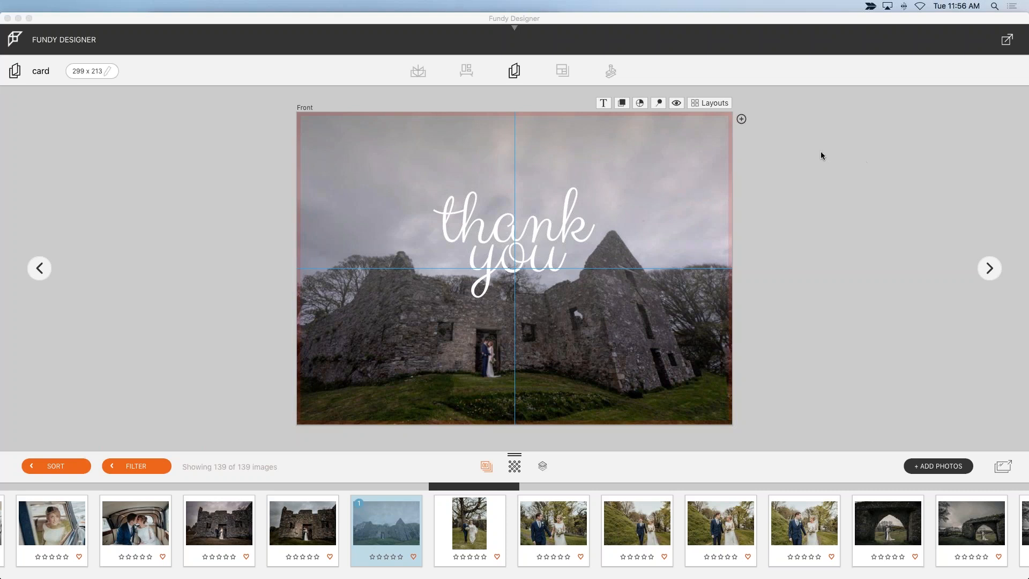